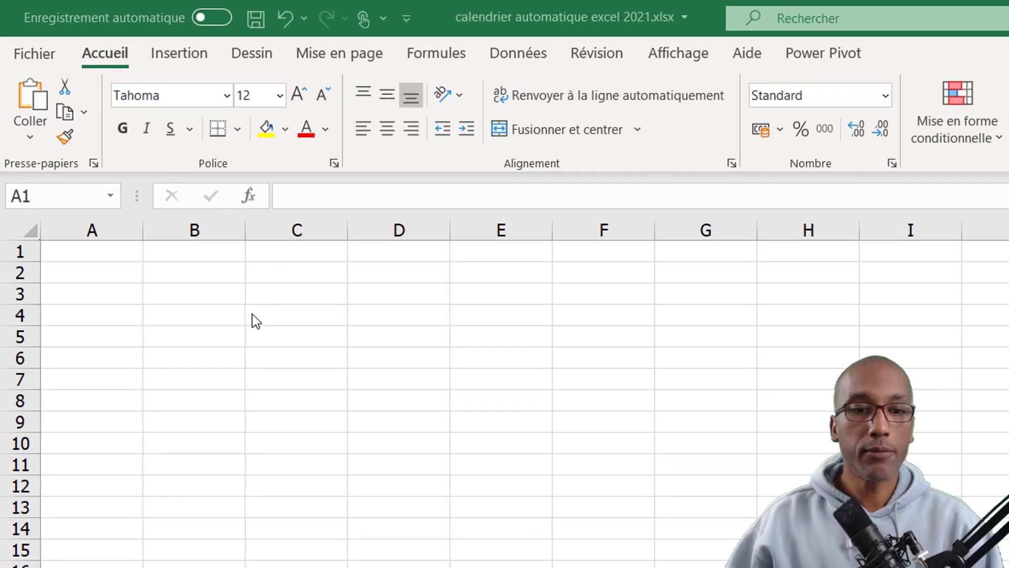
# - Enter the year 2021 in cell B2
pyautogui.click(218, 276)
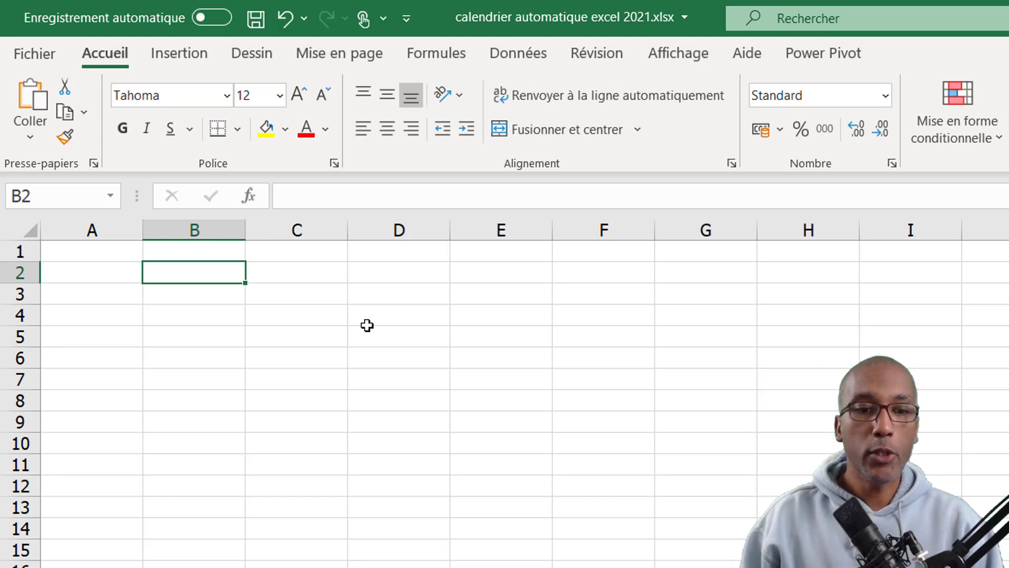
pyautogui.write('2021')
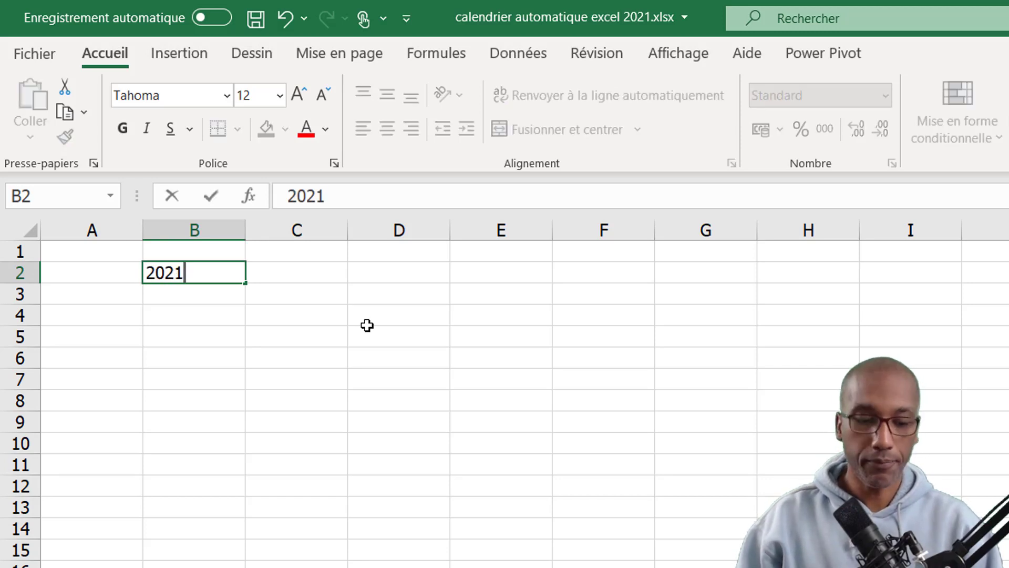
pyautogui.hotkey('ctrl', 'Return')
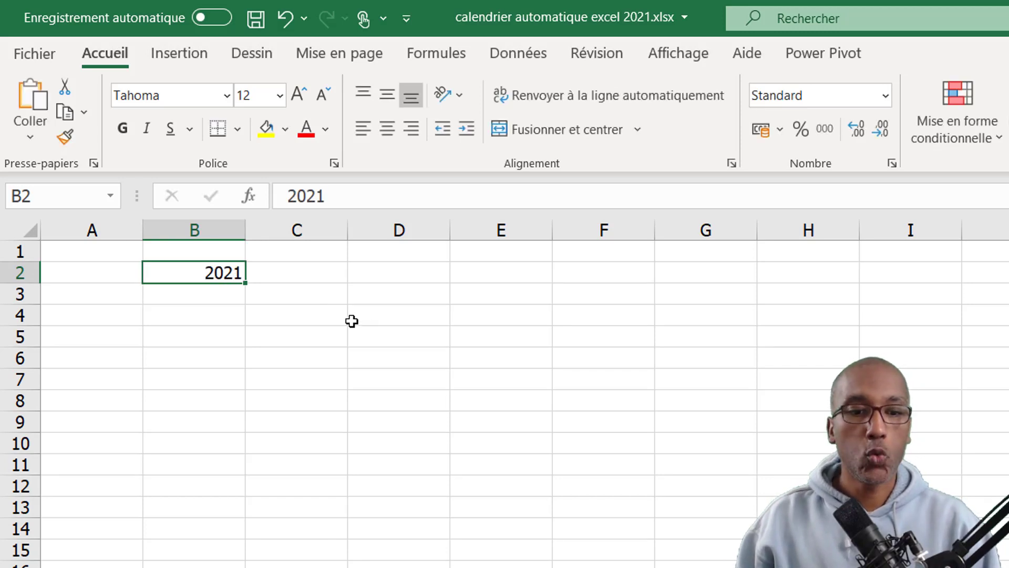
# - Enter LUN. in cell B4 and autofill the abbreviated weekday names across to DIM. in H4
pyautogui.click(221, 325)
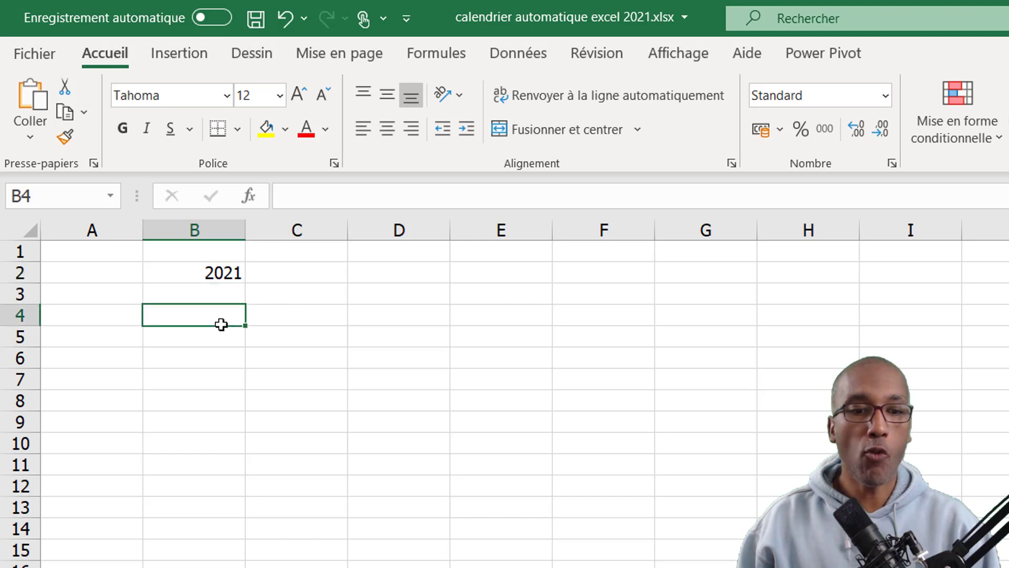
pyautogui.write('LUN')
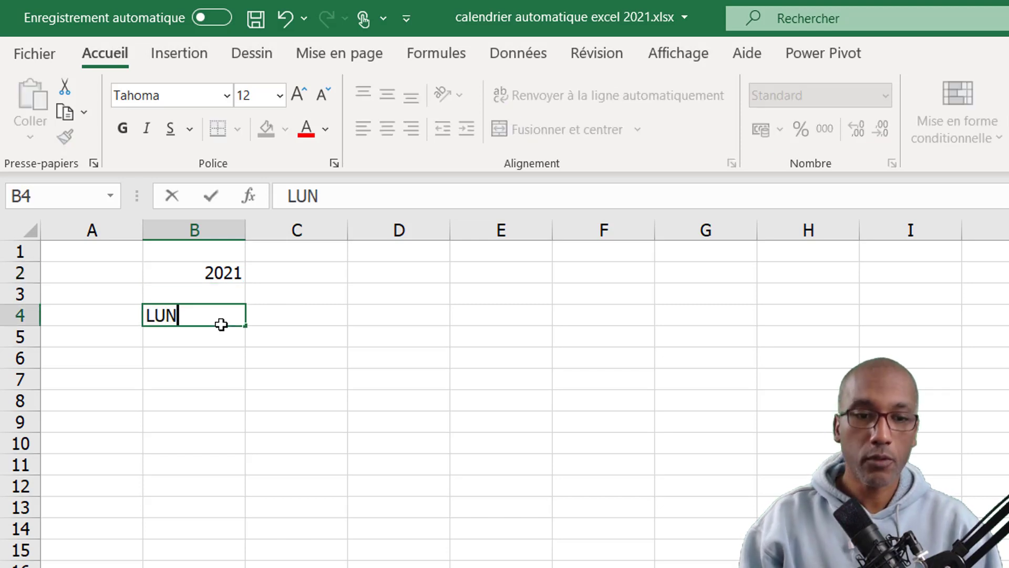
pyautogui.write('.')
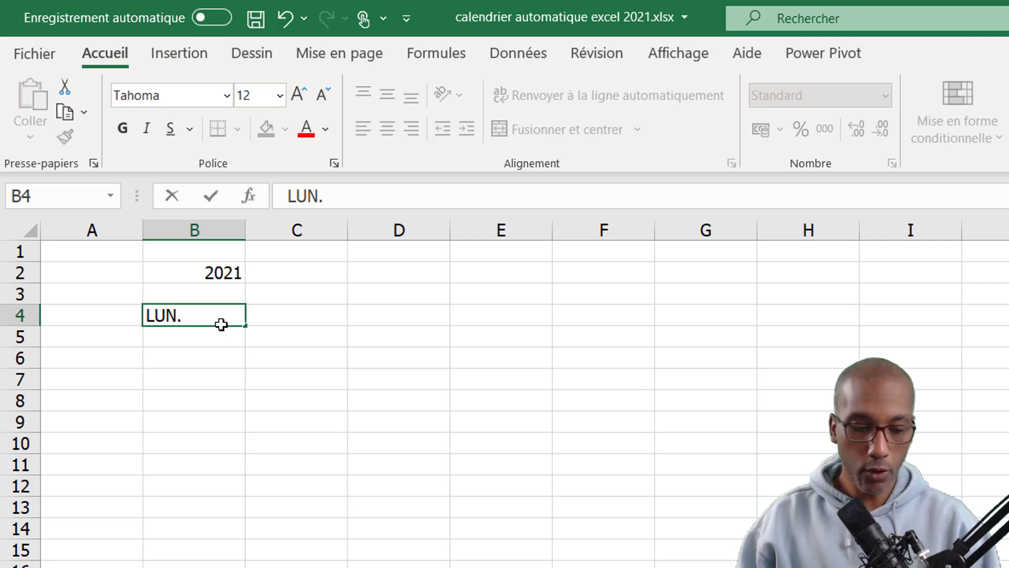
pyautogui.hotkey('ctrl', 'Return')
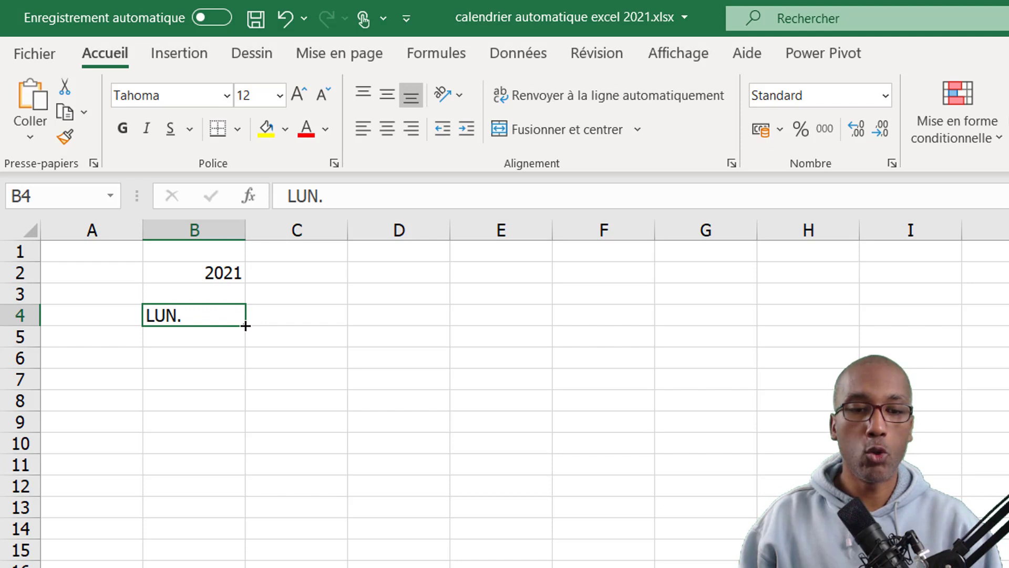
pyautogui.moveTo(245, 326); pyautogui.dragTo(822, 317)
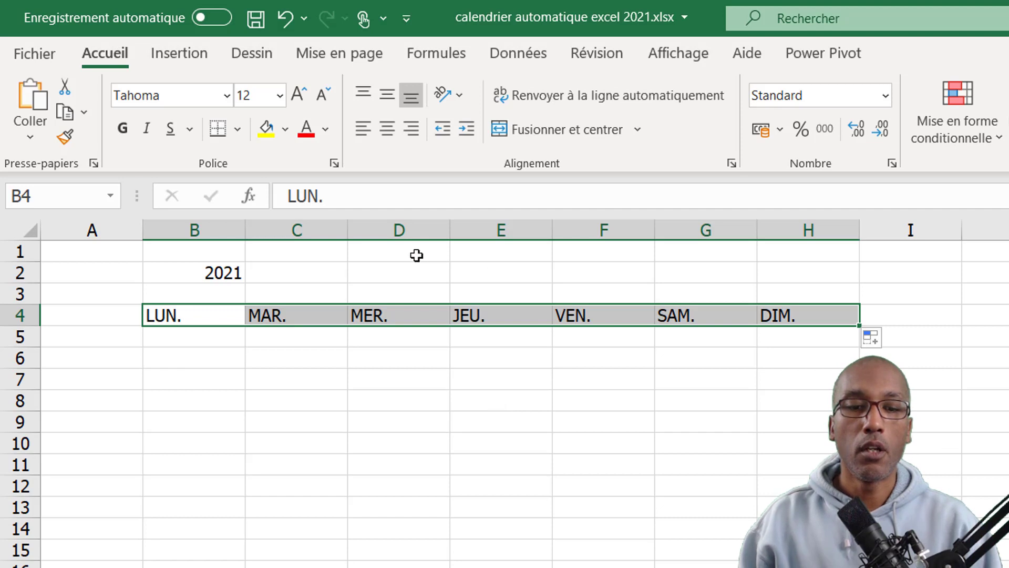
# - Centre the weekday headings in B4:H4 horizontally and vertically
pyautogui.click(386, 136)
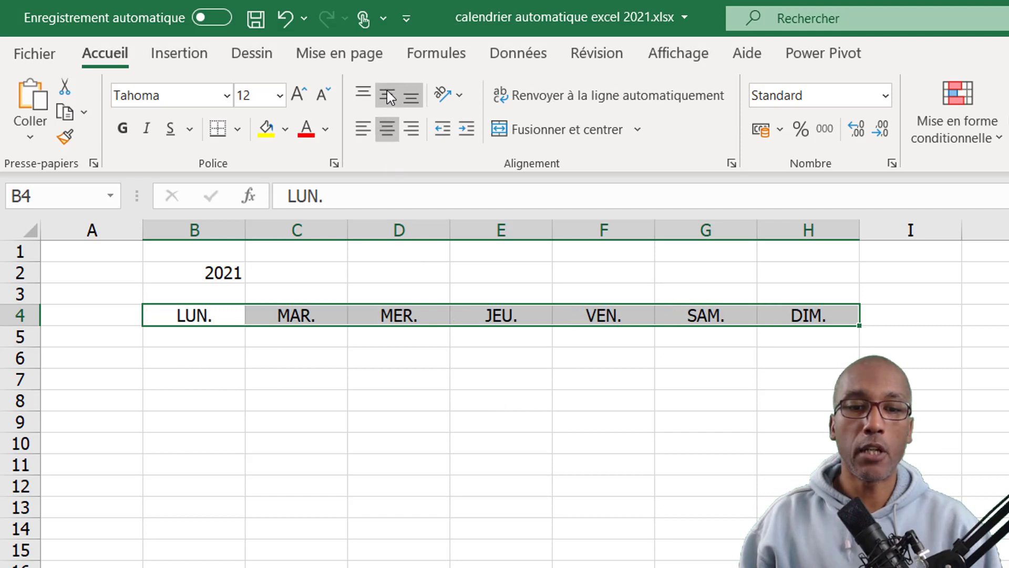
pyautogui.click(386, 91)
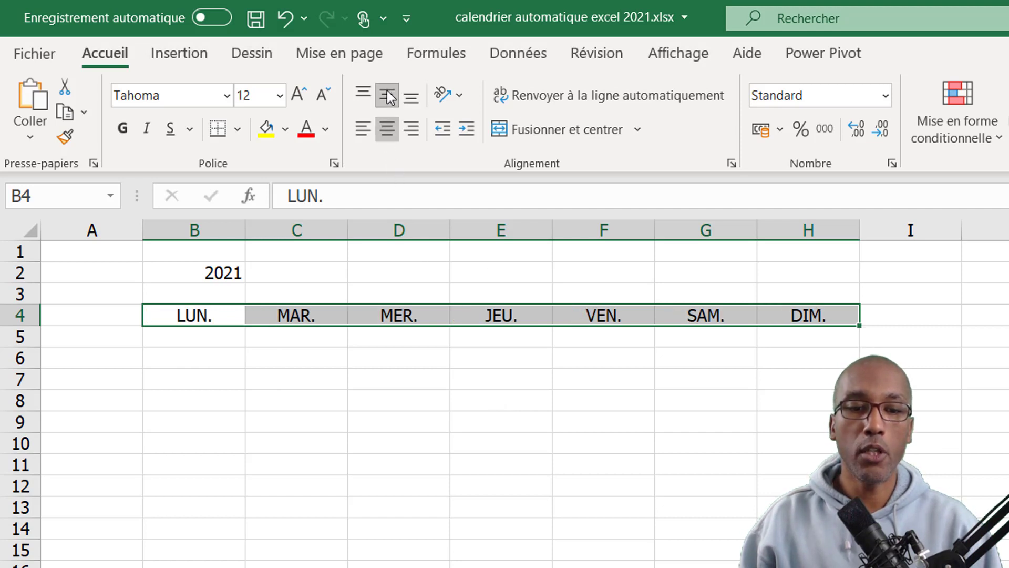
pyautogui.click(190, 433)
# - Merge B2:H2 into one cell with the year centred horizontally and vertically
pyautogui.click(196, 273)
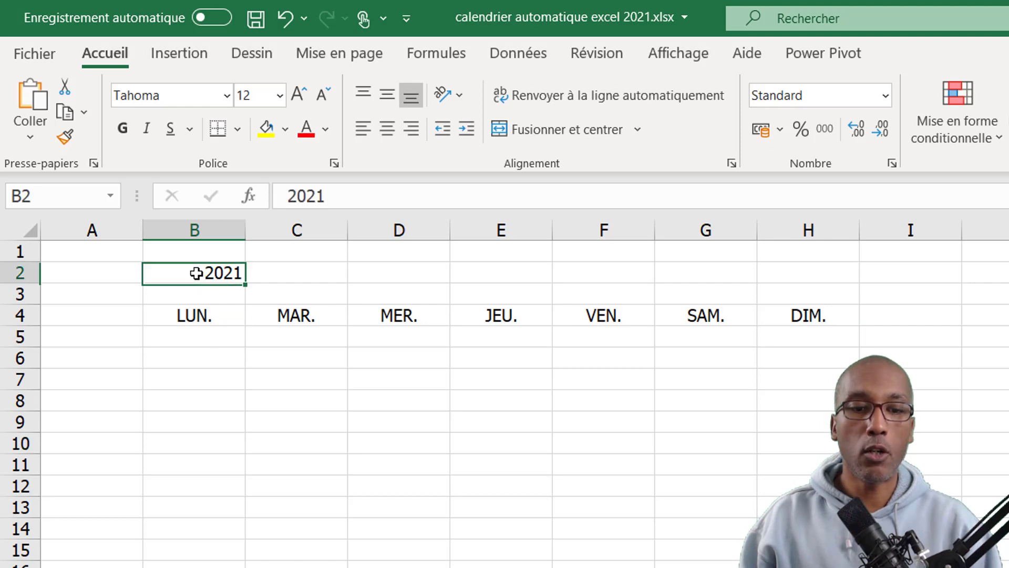
pyautogui.moveTo(196, 273)
pyautogui.mouseDown()
pyautogui.moveTo(557, 288)
pyautogui.moveTo(835, 273)
pyautogui.mouseUp()
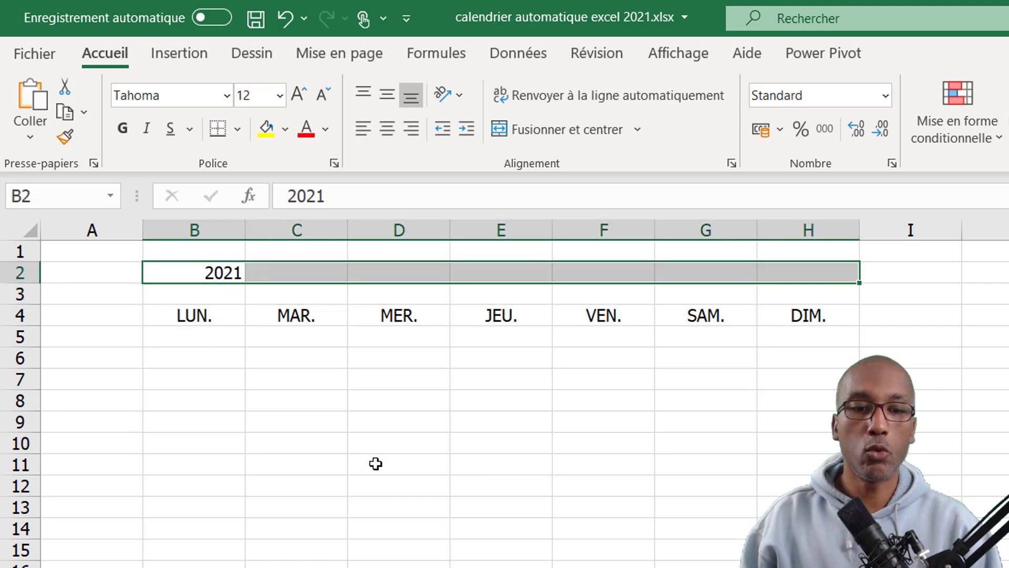
pyautogui.click(337, 501)
pyautogui.click(195, 273)
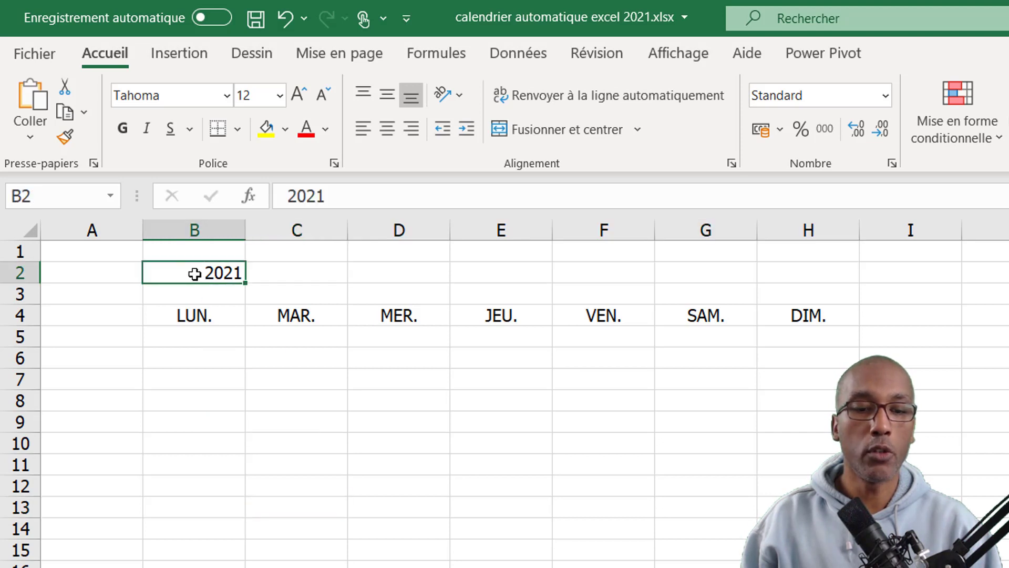
pyautogui.moveTo(190, 270); pyautogui.dragTo(805, 281)
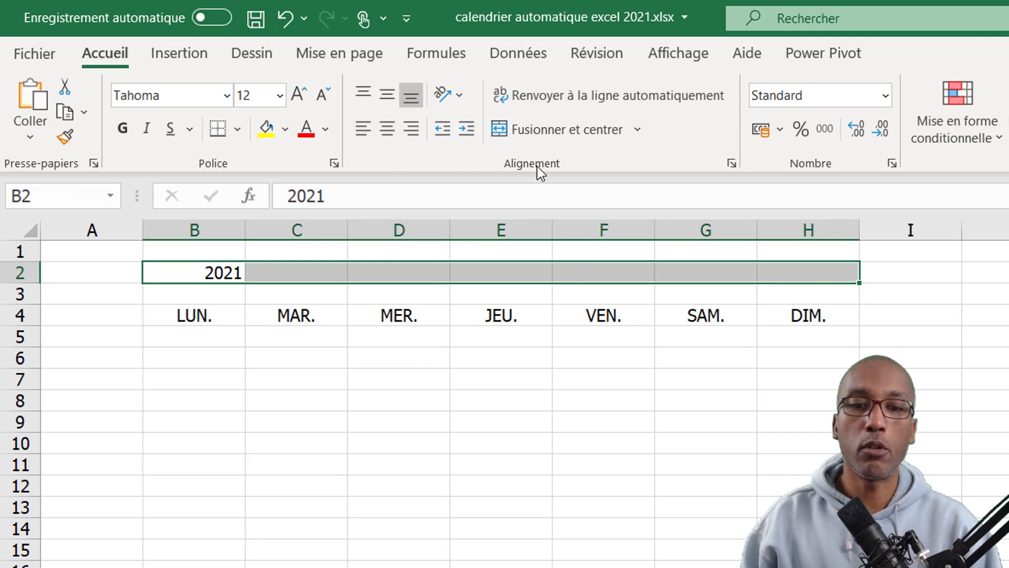
pyautogui.click(386, 132)
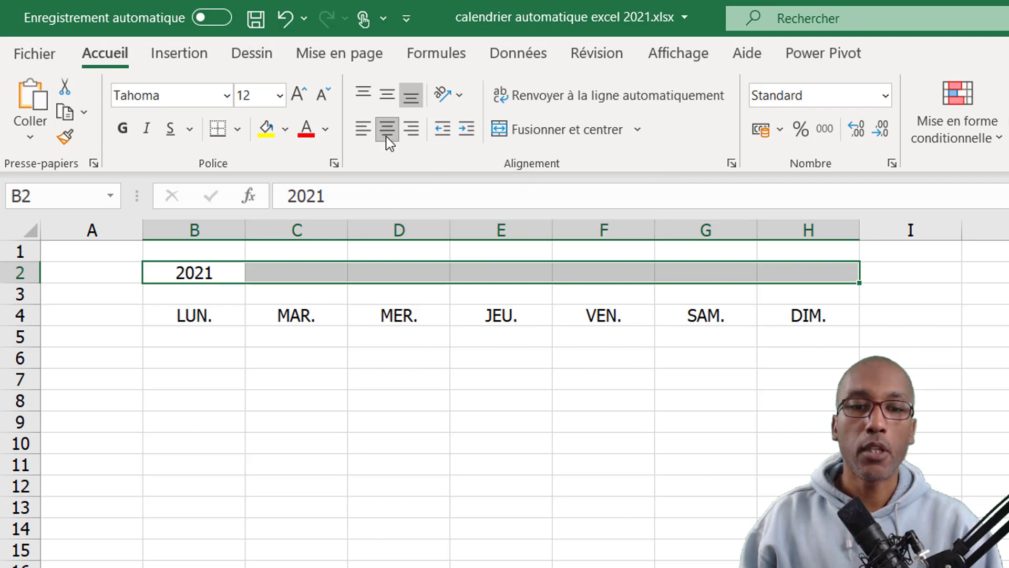
pyautogui.click(387, 99)
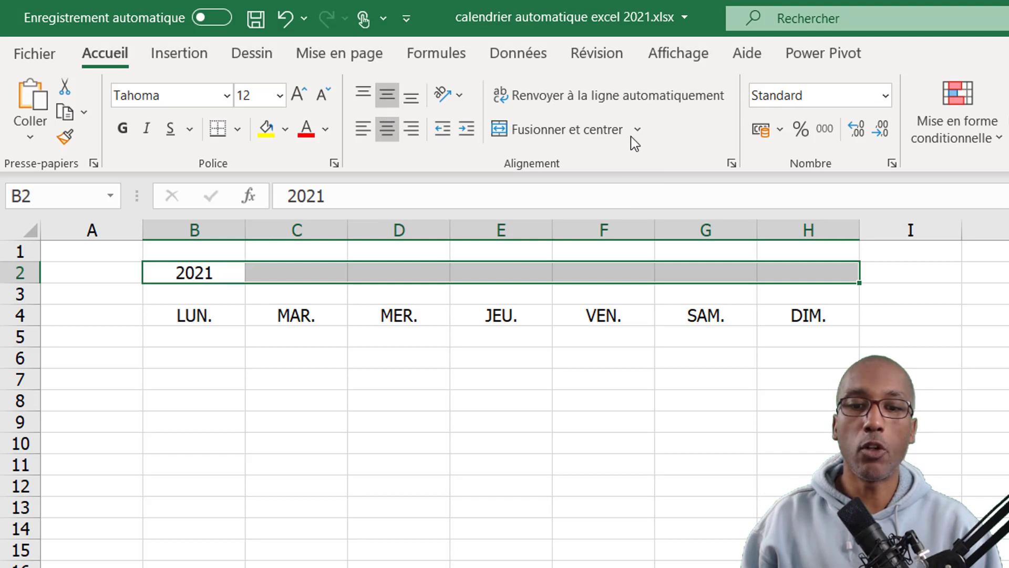
pyautogui.click(570, 131)
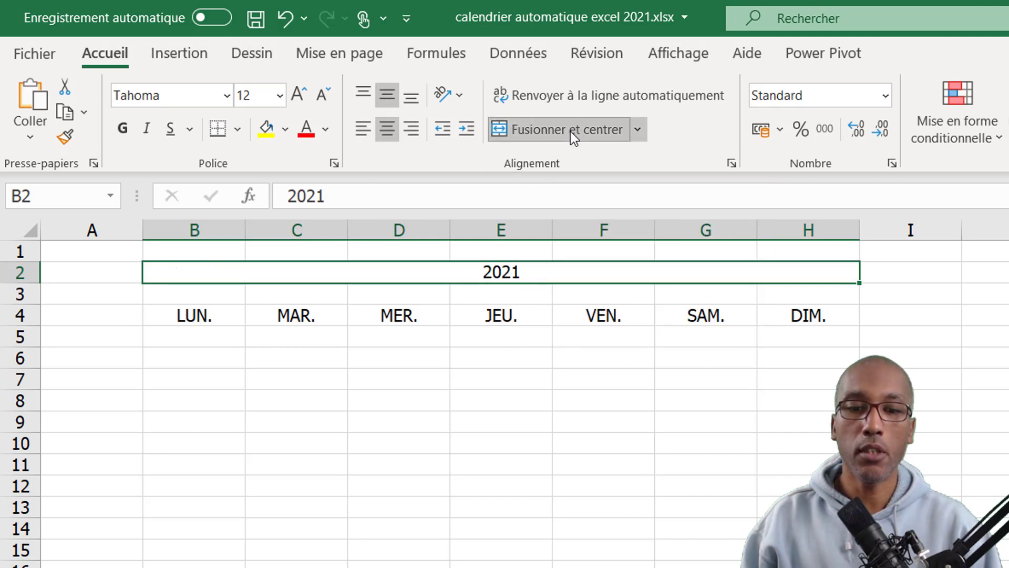
# - Set the year heading to font size 16 and bold
pyautogui.click(296, 96)
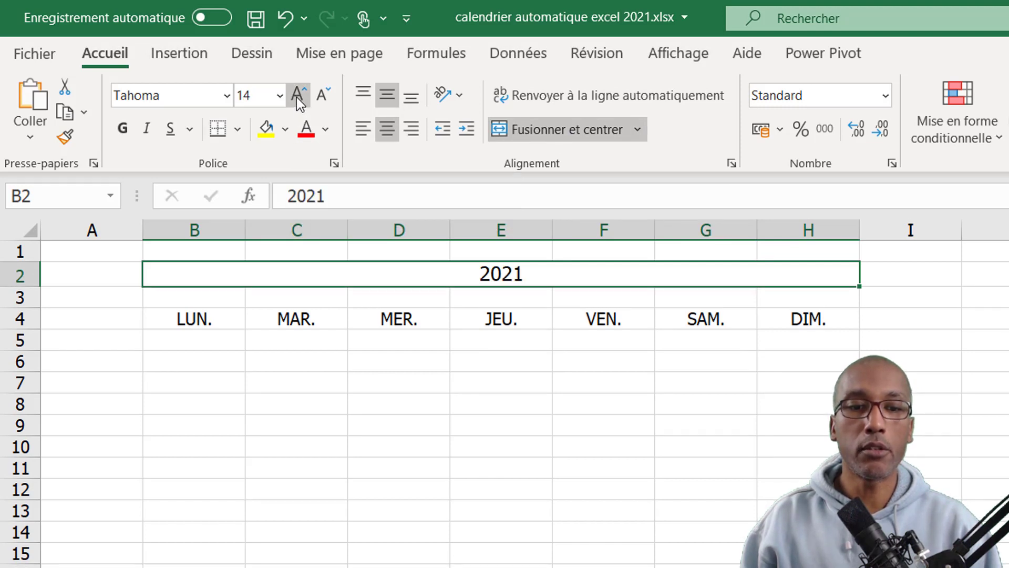
pyautogui.click(296, 97)
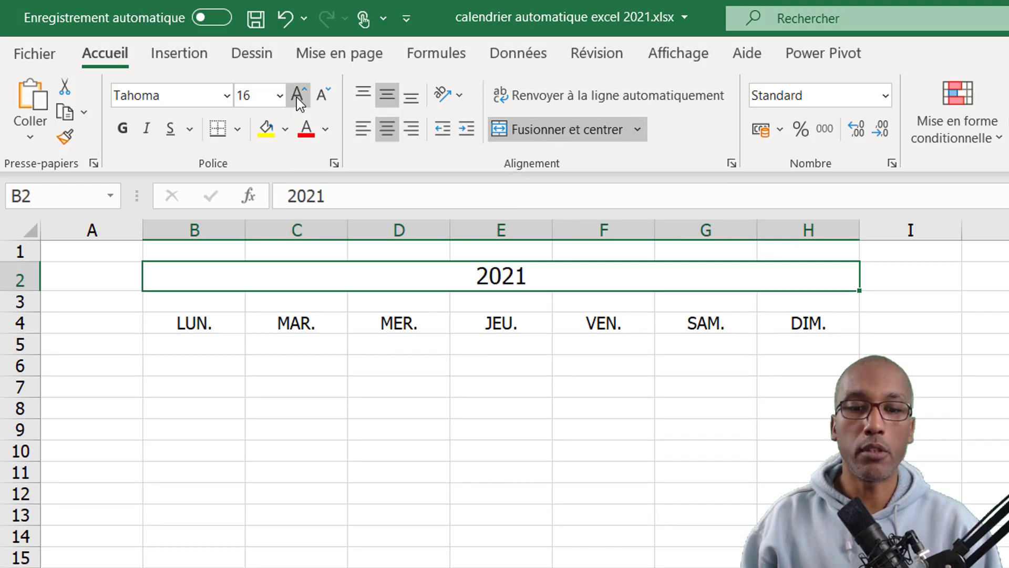
pyautogui.click(124, 130)
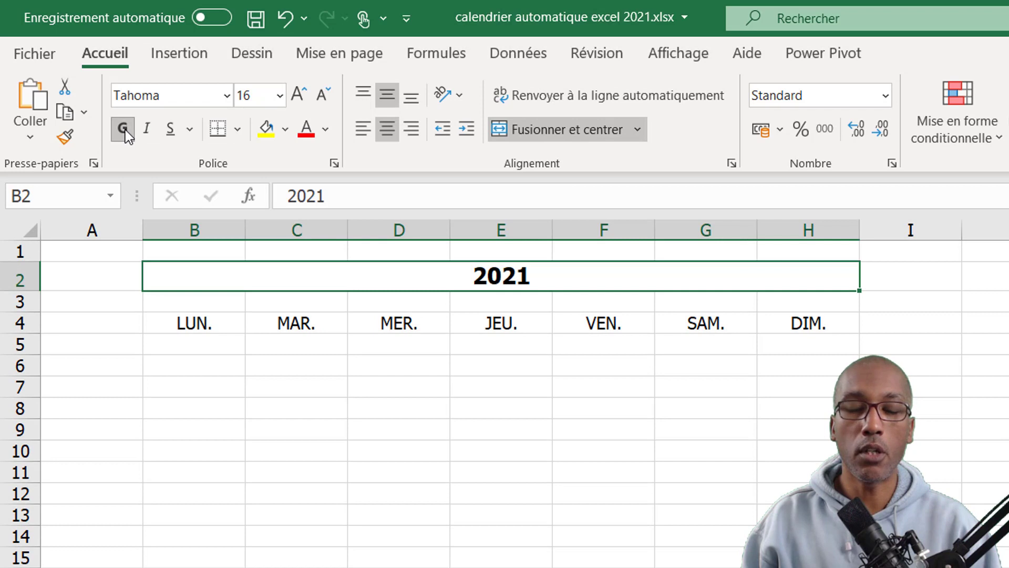
# - Enter the formula =SEQUENCE(53;7;1;1) in cell B6 to generate a grid of 53 rows and 7 columns
pyautogui.click(190, 366)
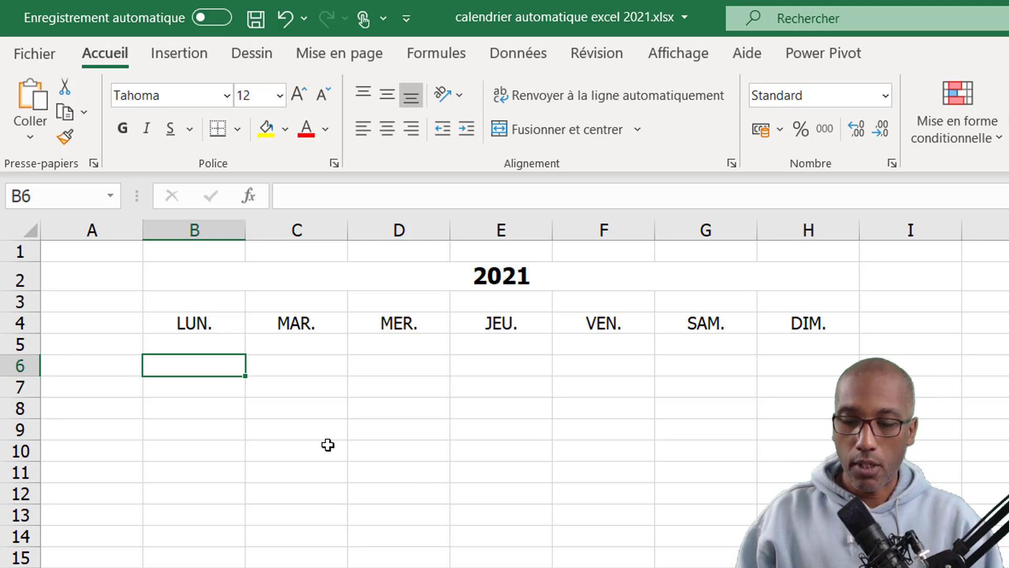
pyautogui.write('=')
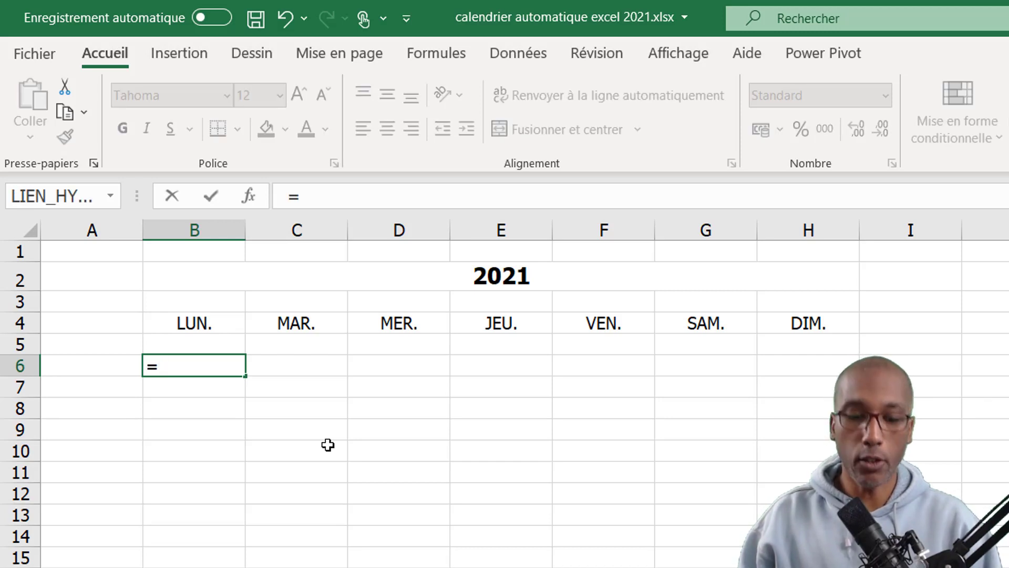
pyautogui.write('sequ')
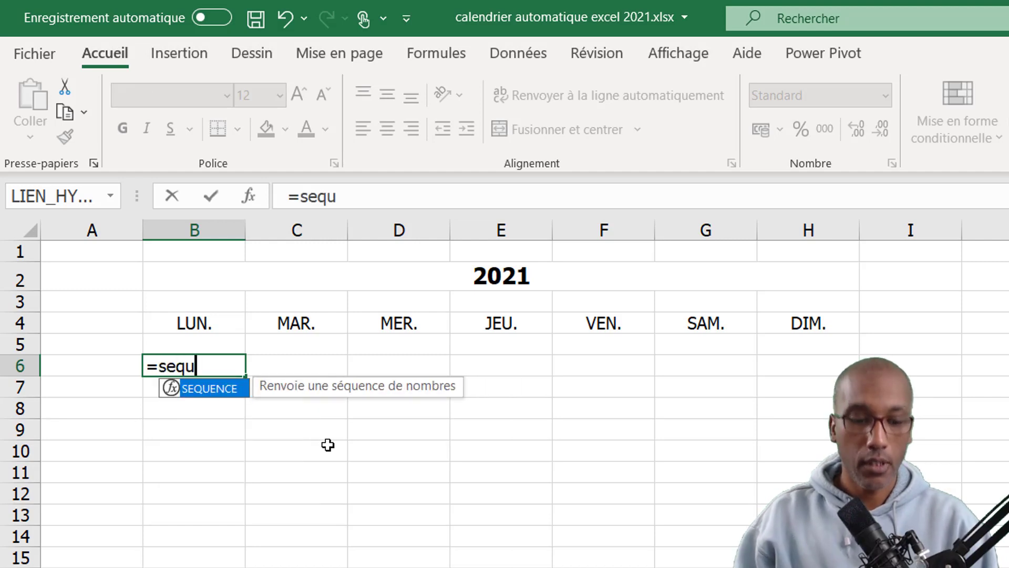
pyautogui.press('Tab')
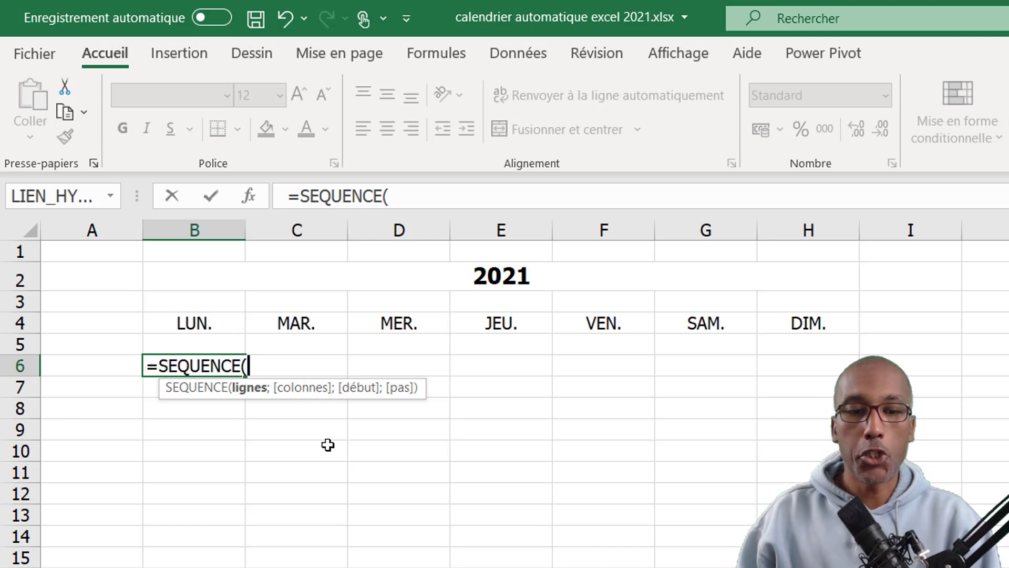
pyautogui.write('53')
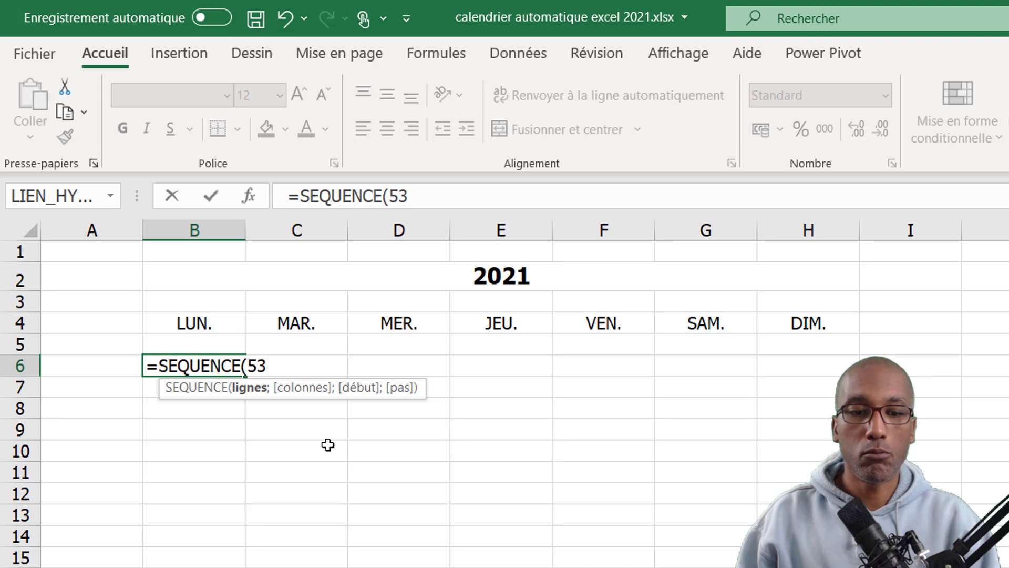
pyautogui.write(';')
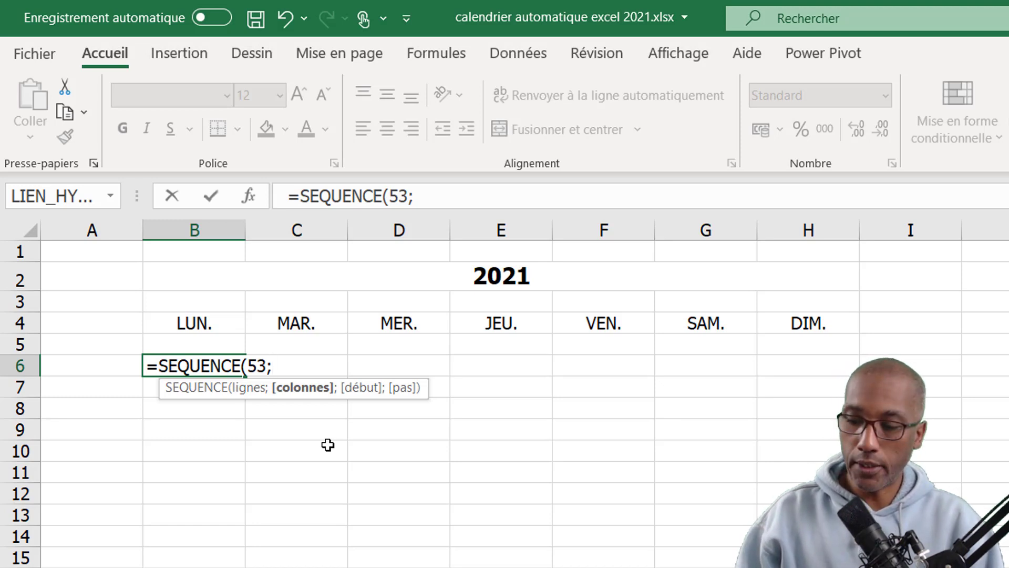
pyautogui.write('7;')
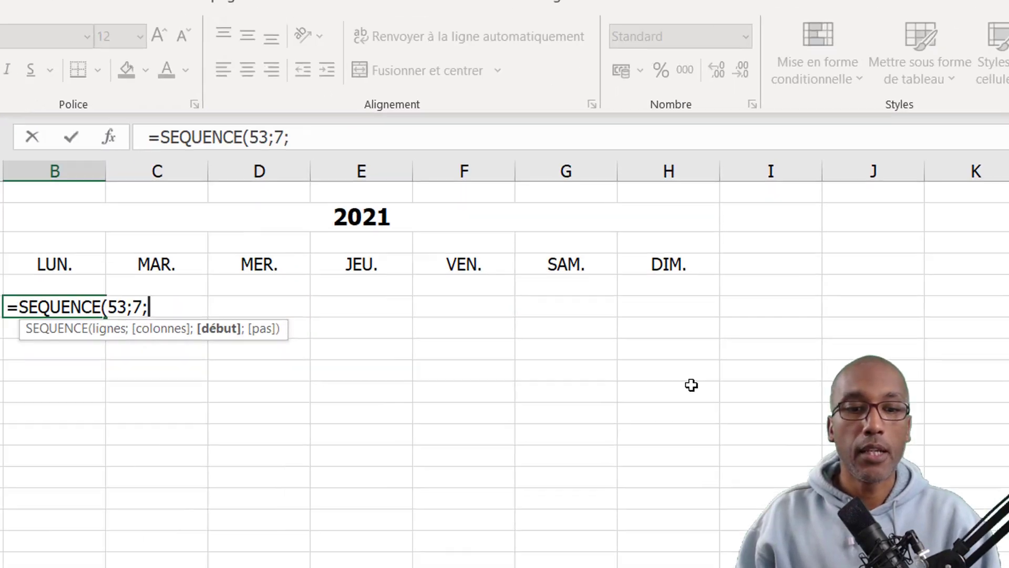
pyautogui.write('1')
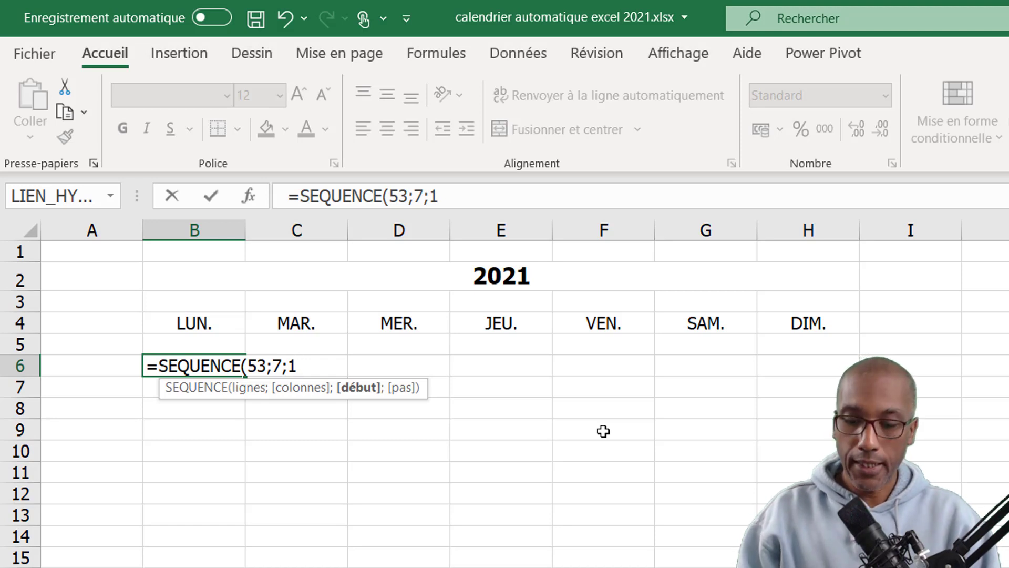
pyautogui.write(';')
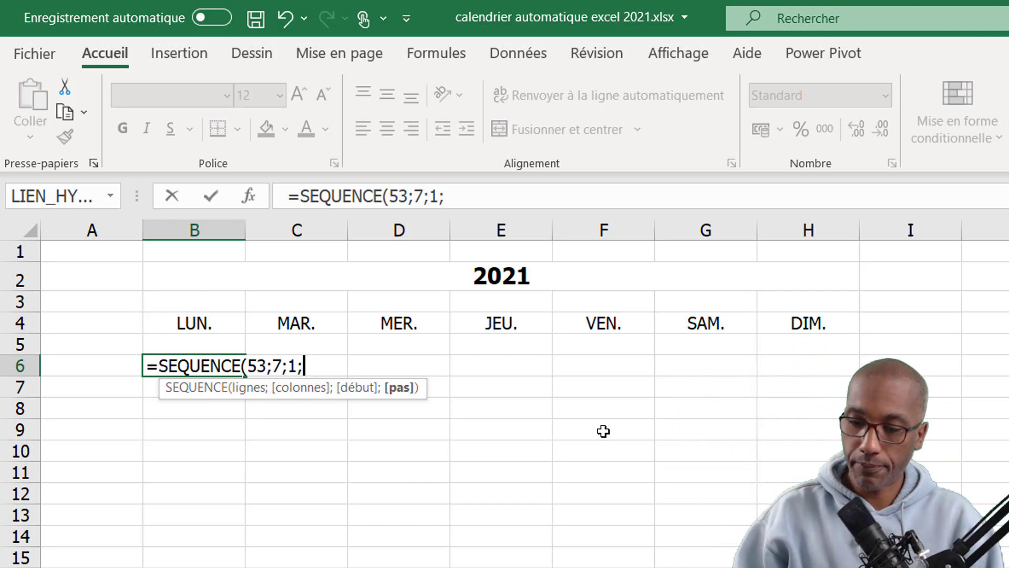
pyautogui.write('1)')
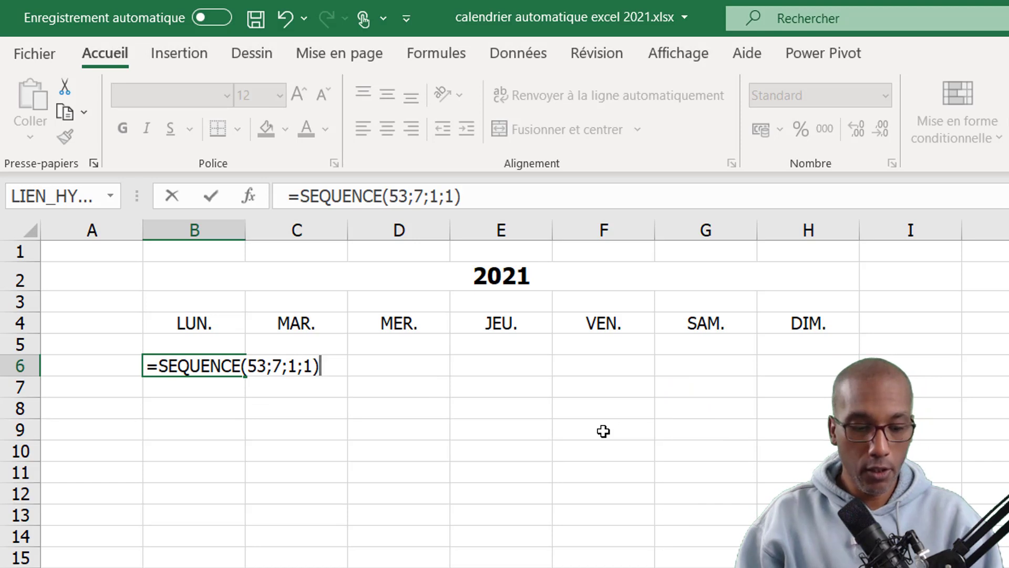
pyautogui.hotkey('ctrl', 'Return')
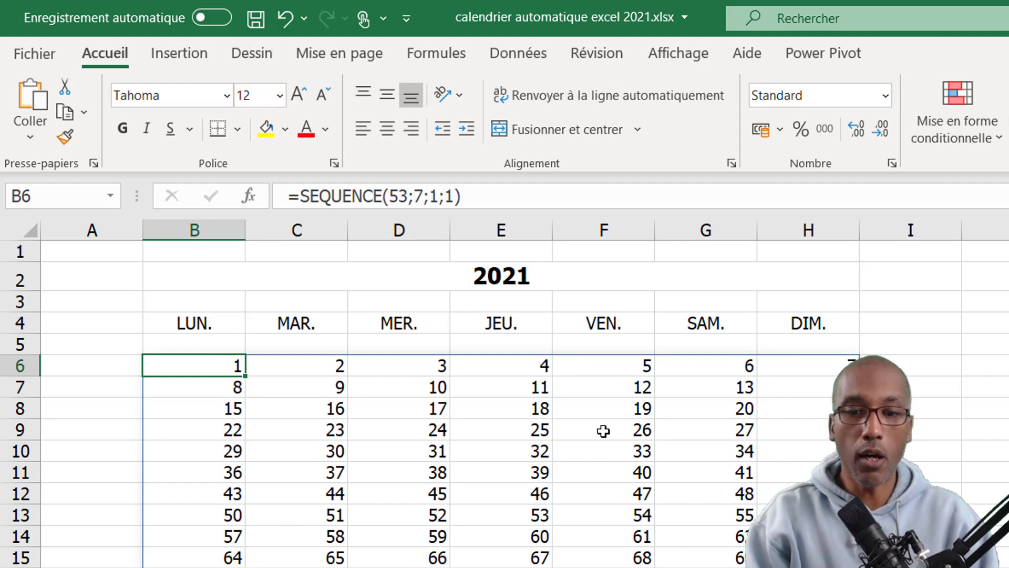
# - Replace the start argument of the SEQUENCE formula in B6 with DATE(B2;1;1), giving =SEQUENCE(53;7;DATE(B2;1;1);1)
pyautogui.scroll(-13, 603, 431)
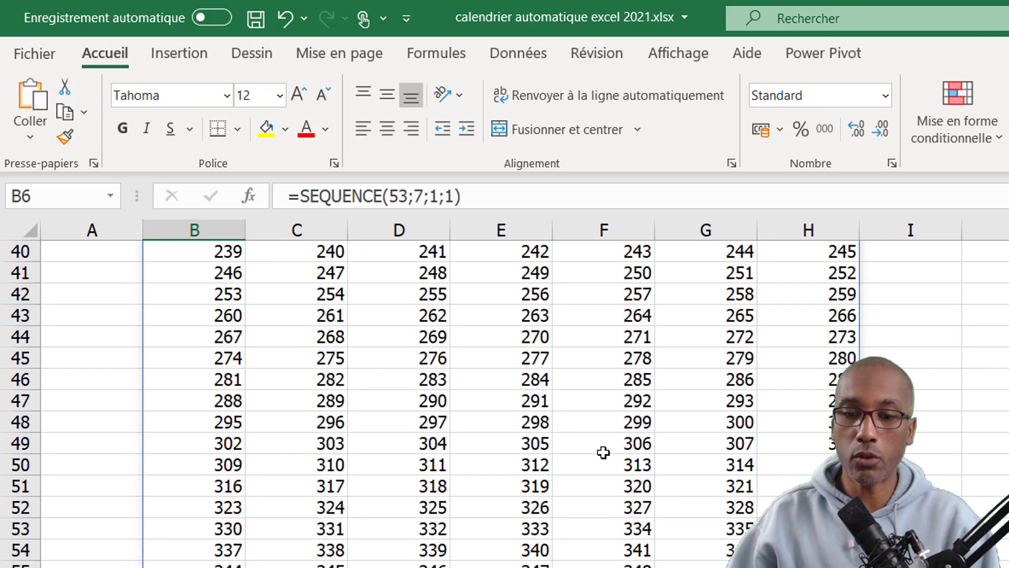
pyautogui.scroll(13, 603, 450)
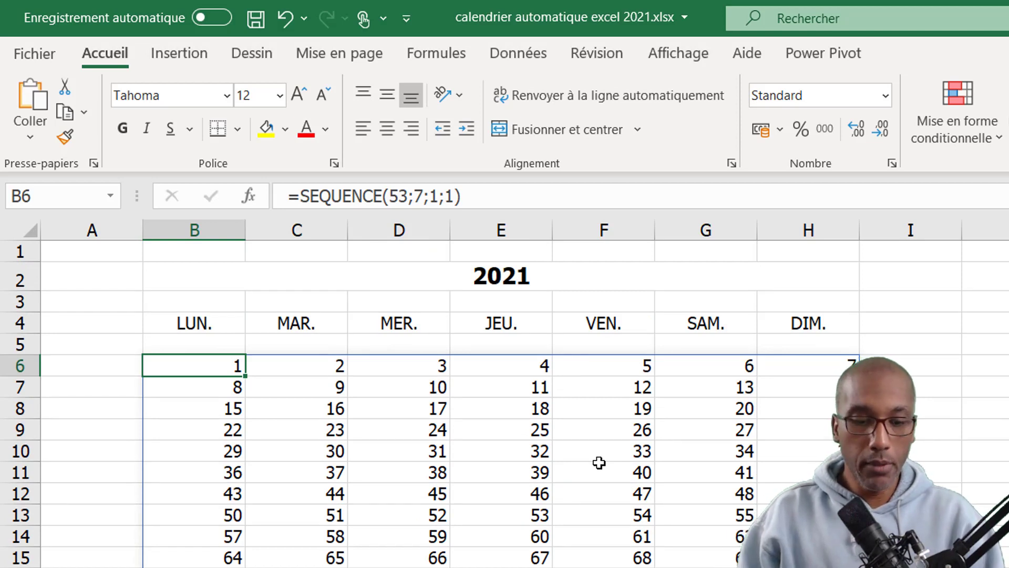
pyautogui.press('F2')
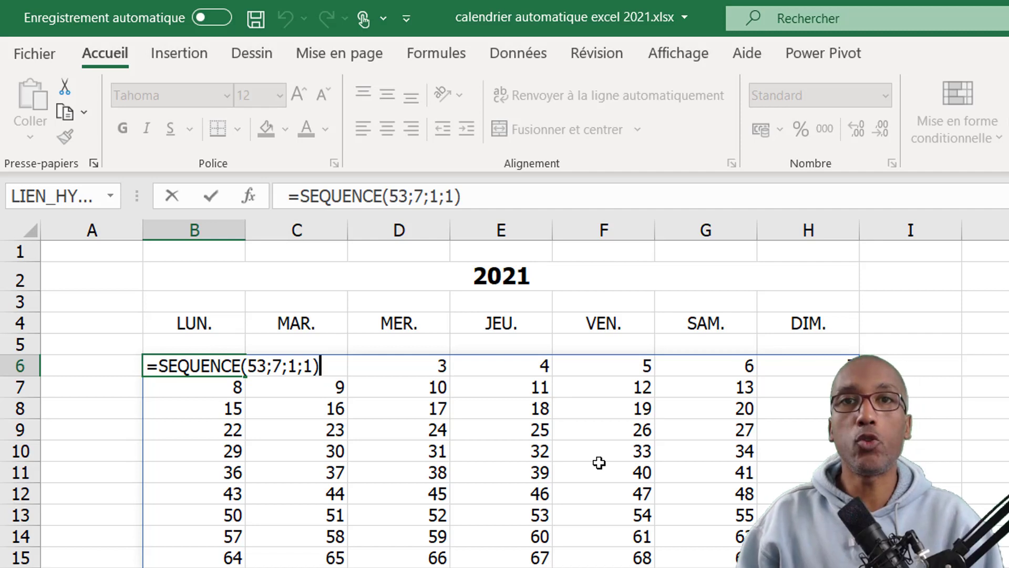
pyautogui.press('Left')
pyautogui.press('Left')
pyautogui.press('Left')
pyautogui.press('Left')
pyautogui.press('Left')
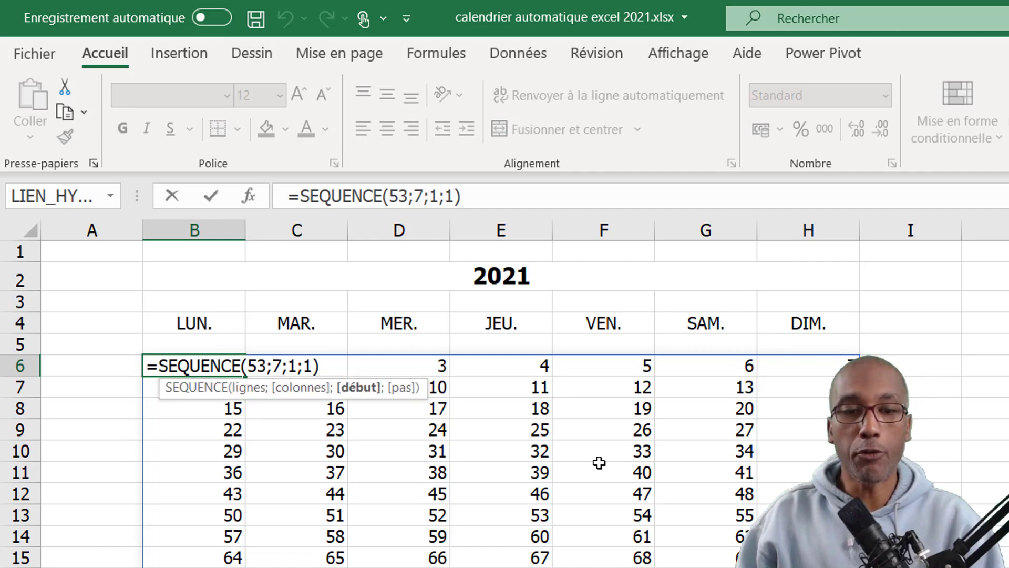
pyautogui.press('Right')
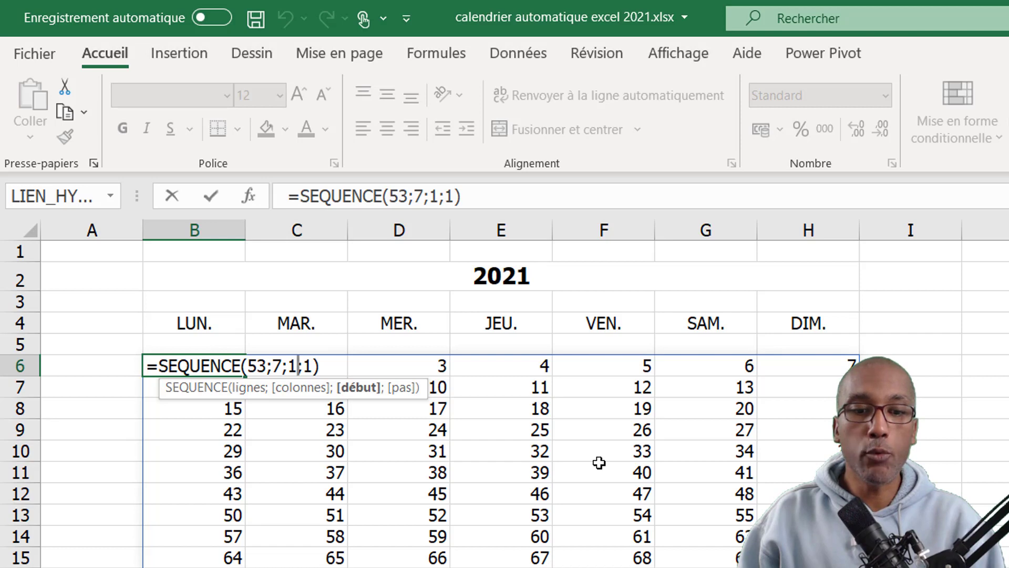
pyautogui.press('BackSpace')
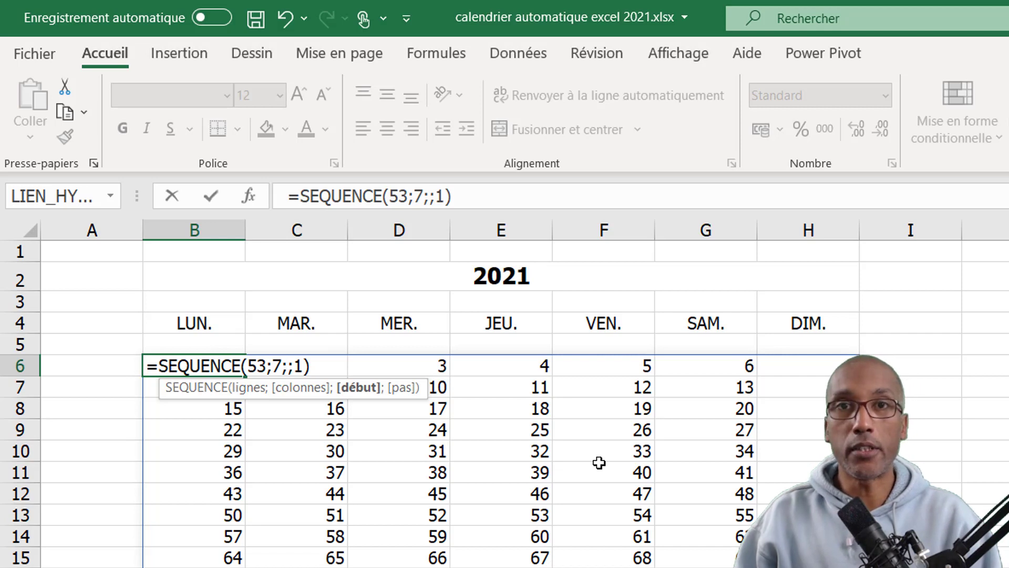
pyautogui.write('date')
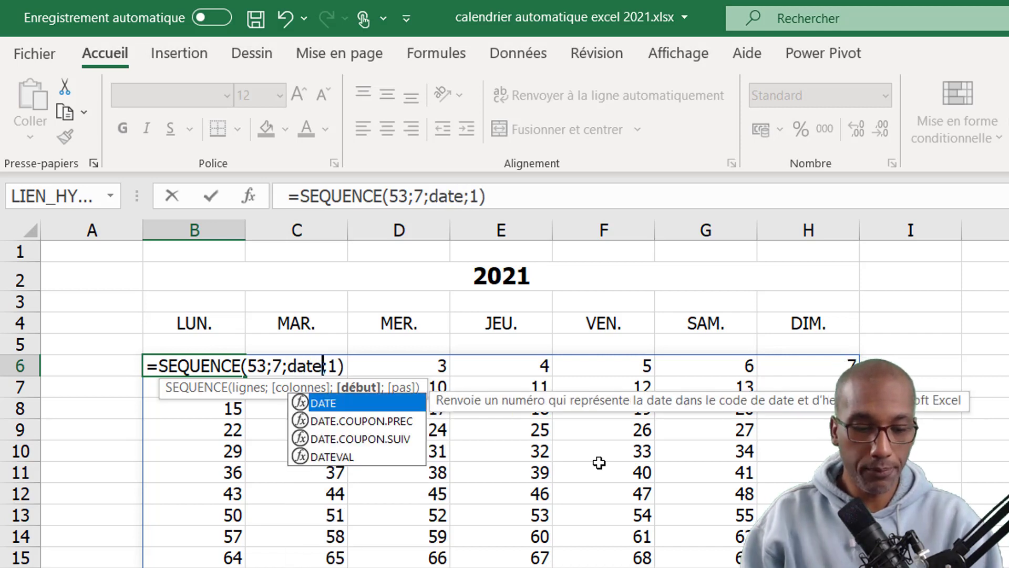
pyautogui.press('Tab')
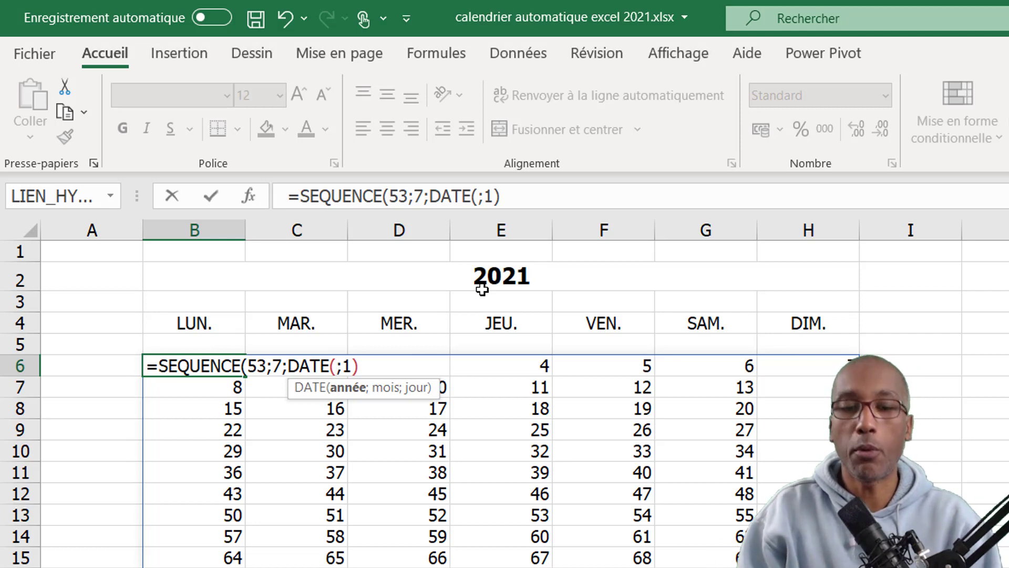
pyautogui.click(453, 282)
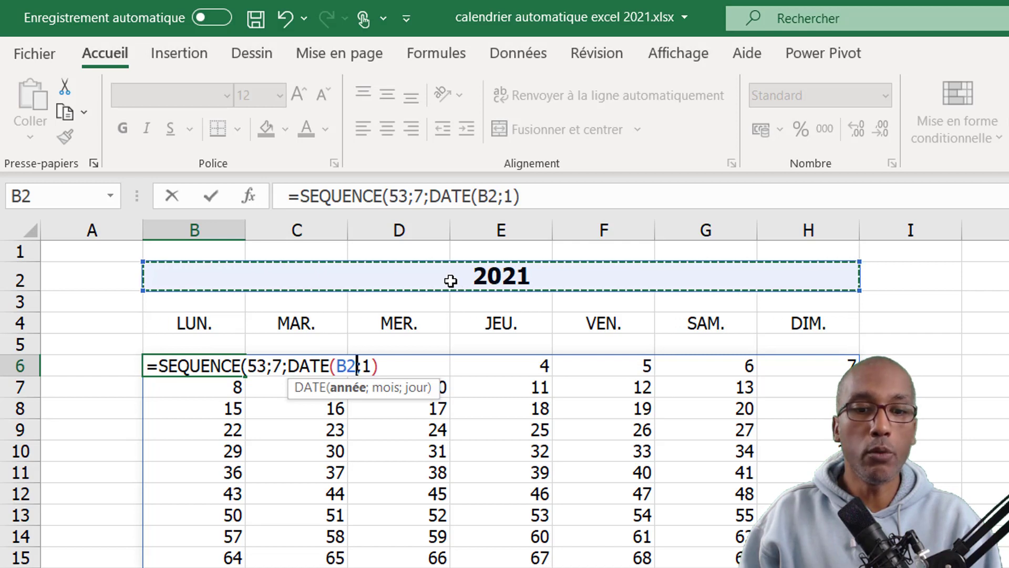
pyautogui.write(';')
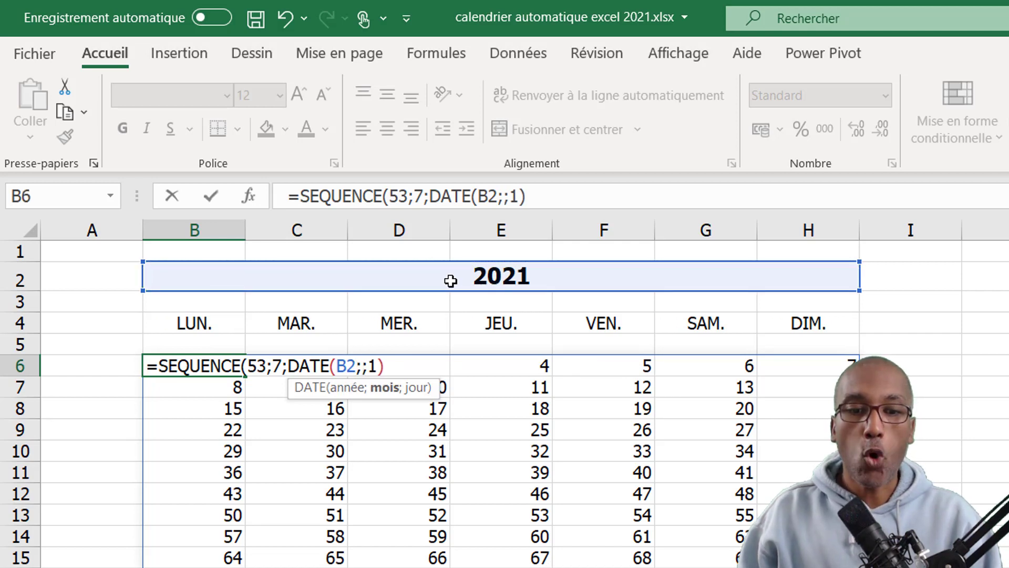
pyautogui.write('1;1')
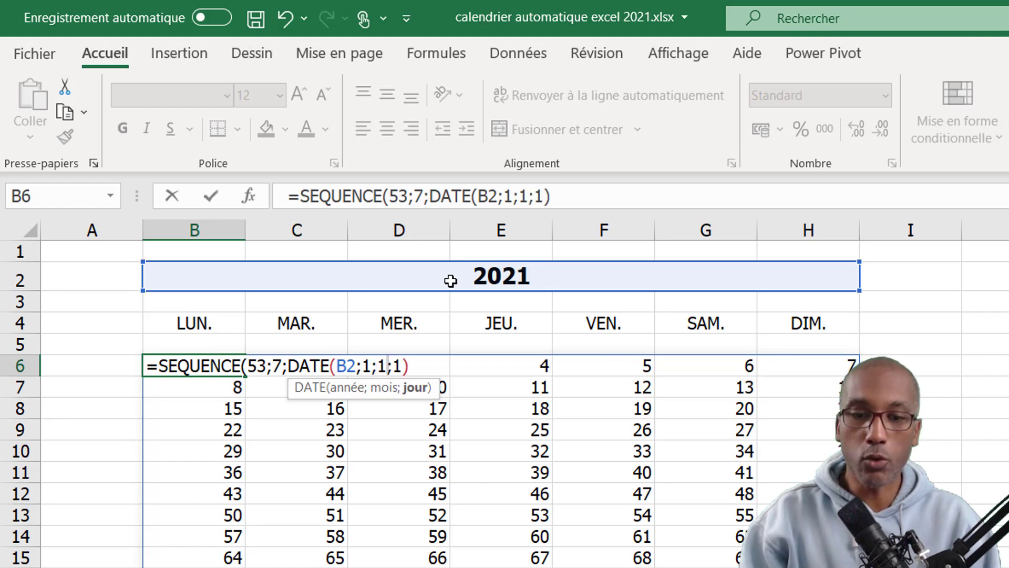
pyautogui.write(')')
pyautogui.hotkey('ctrl', 'Return')
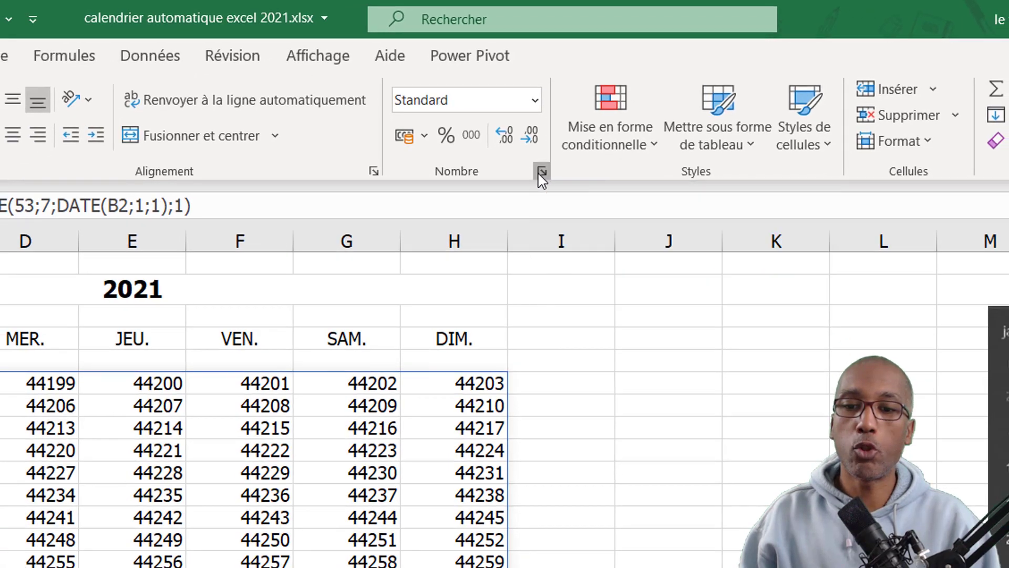
# - Try the 14-mars date format on cell B6 alone, and undo it
pyautogui.click(541, 173)
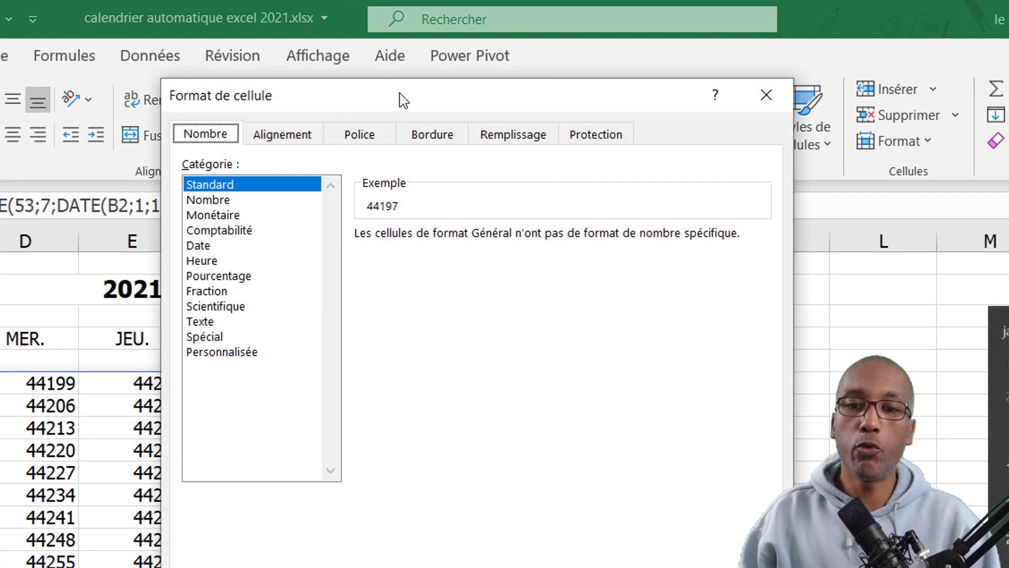
pyautogui.moveTo(401, 96); pyautogui.dragTo(430, 117)
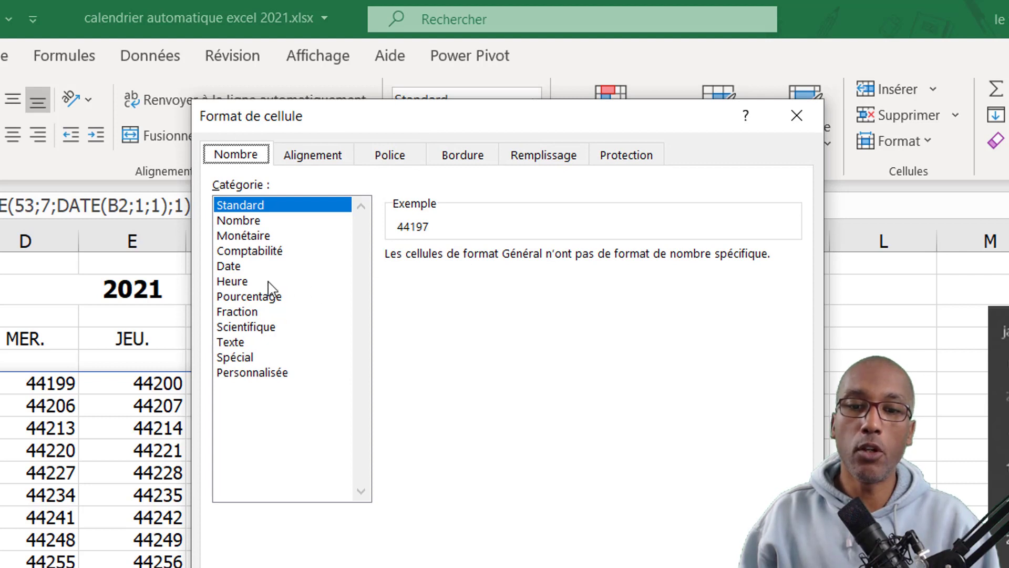
pyautogui.click(256, 271)
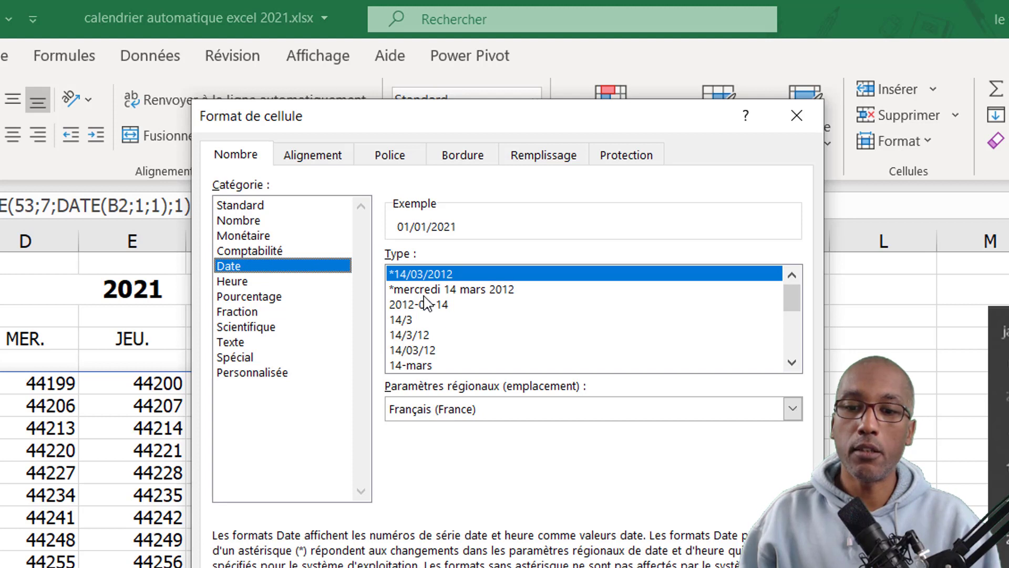
pyautogui.click(439, 366)
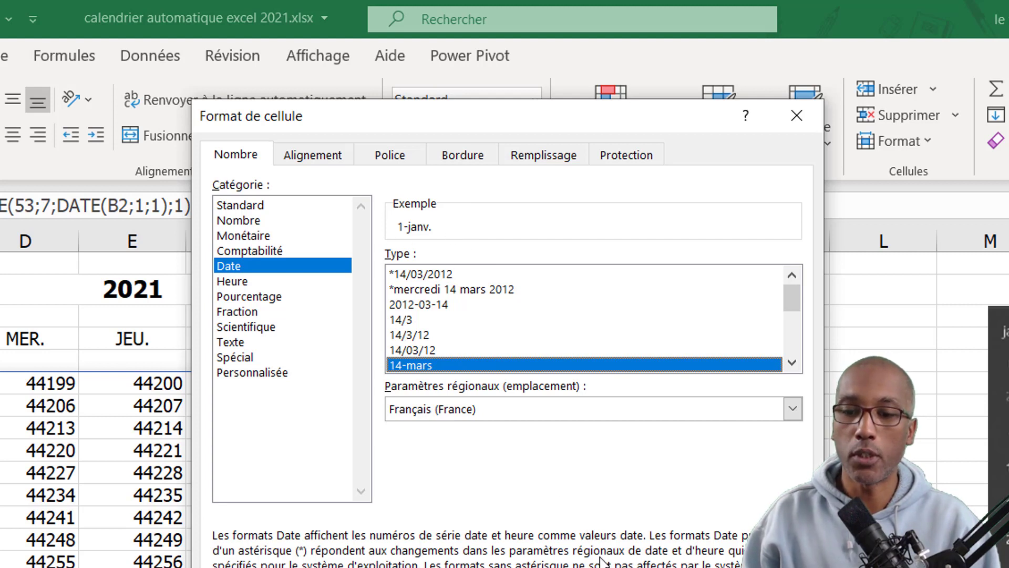
pyautogui.press('Return')
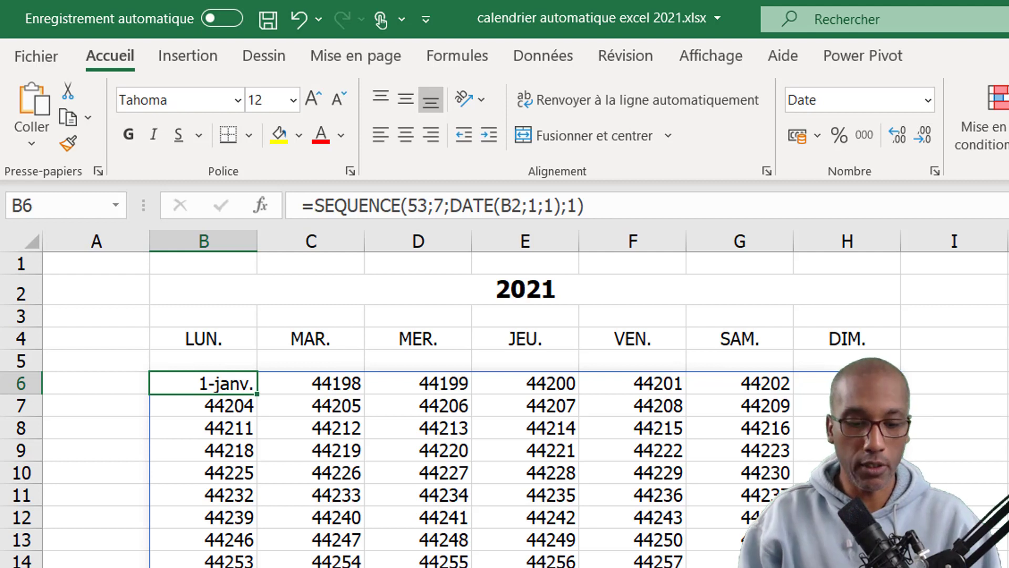
pyautogui.hotkey('ctrl', 'z')
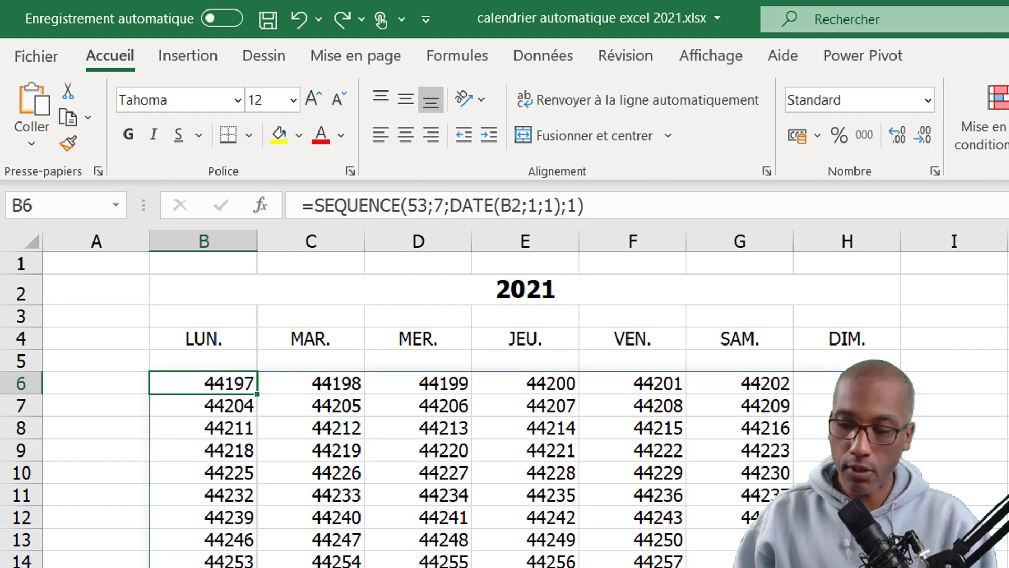
# - Apply the 14-mars date format to the whole spilled calendar range from B6 to H58
pyautogui.hotkey('ctrl', 'shift', 'Right')
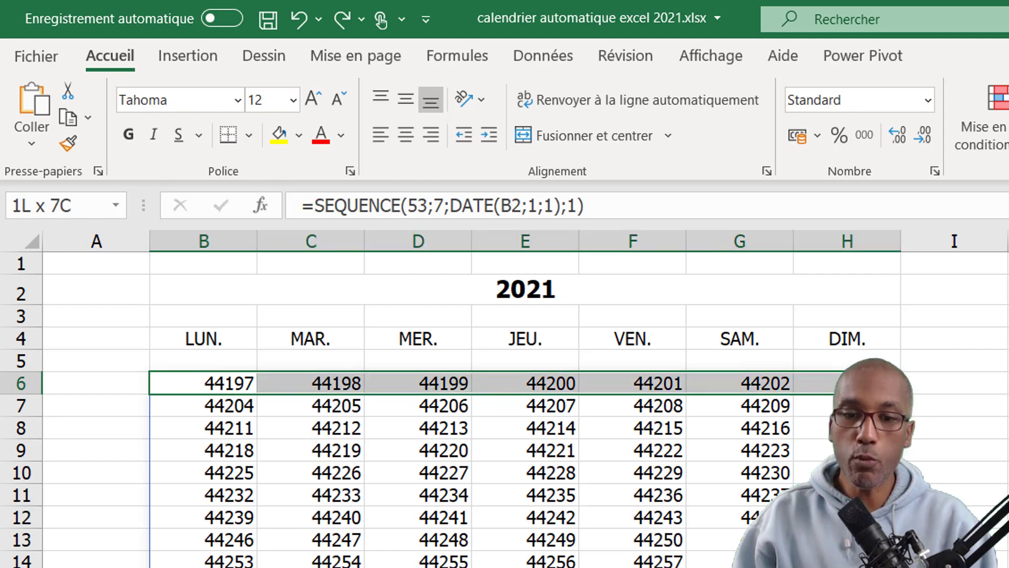
pyautogui.hotkey('ctrl', 'shift', 'Down')
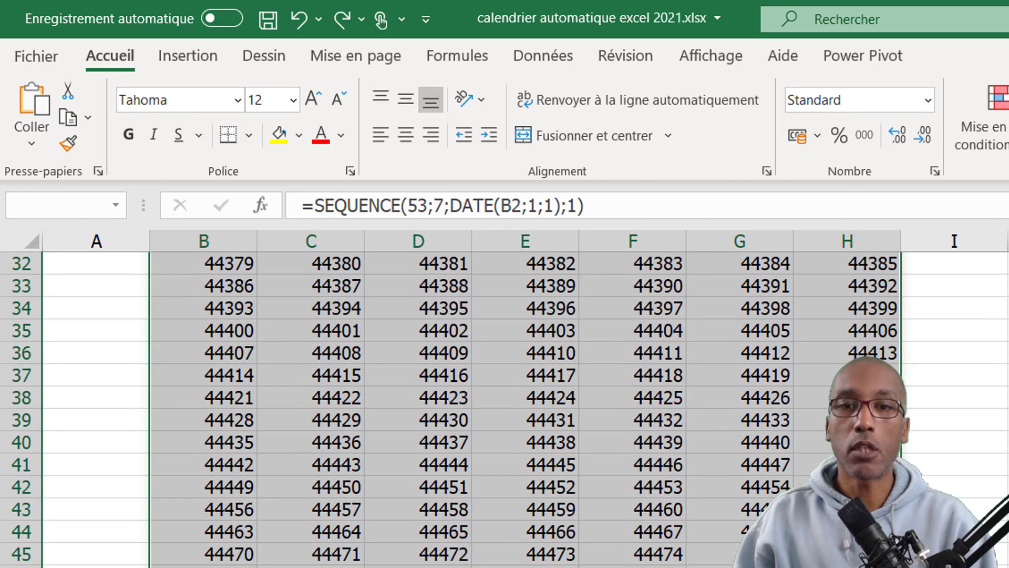
pyautogui.scroll(10, 455, 409)
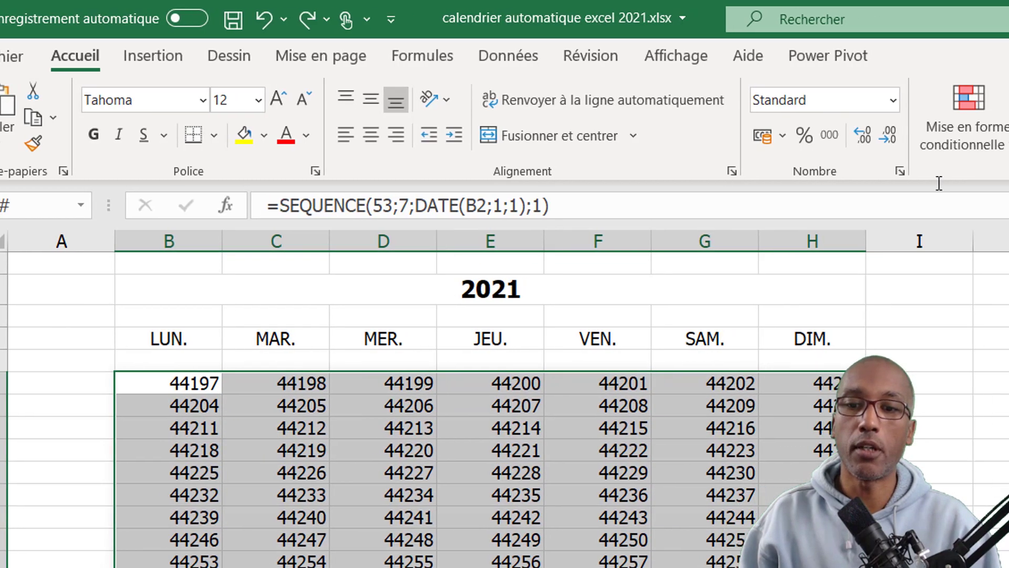
pyautogui.click(689, 172)
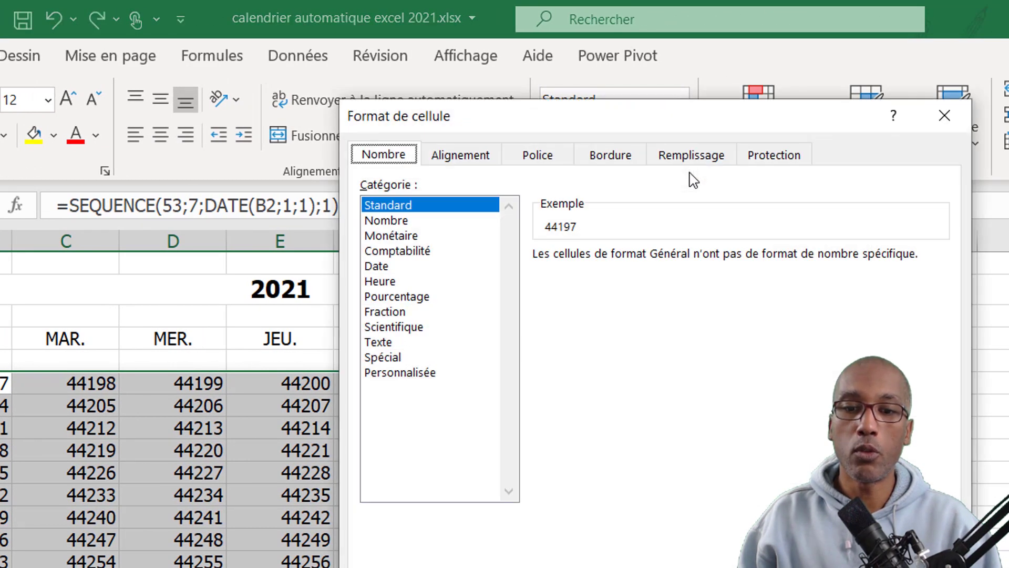
pyautogui.click(440, 268)
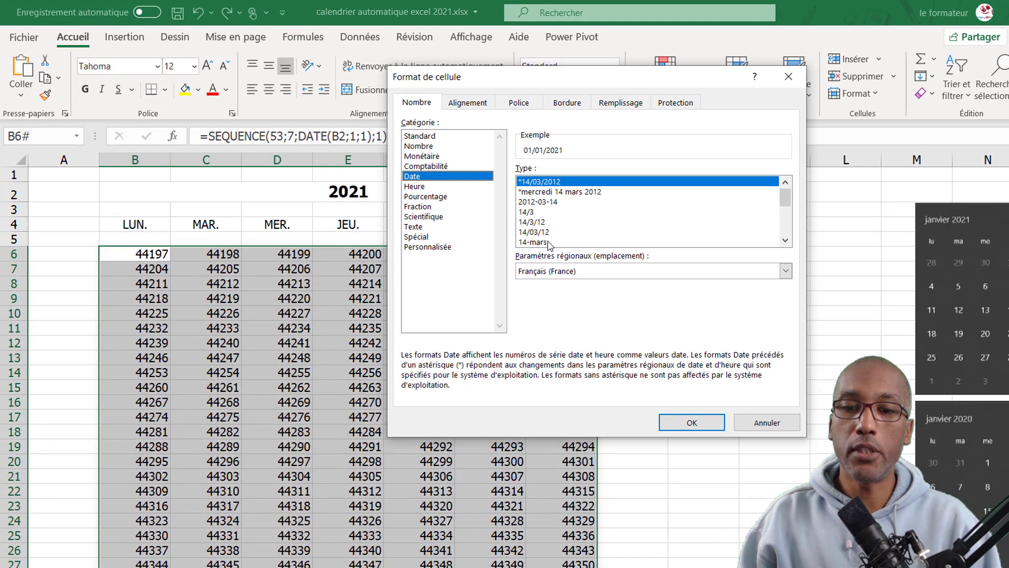
pyautogui.click(559, 288)
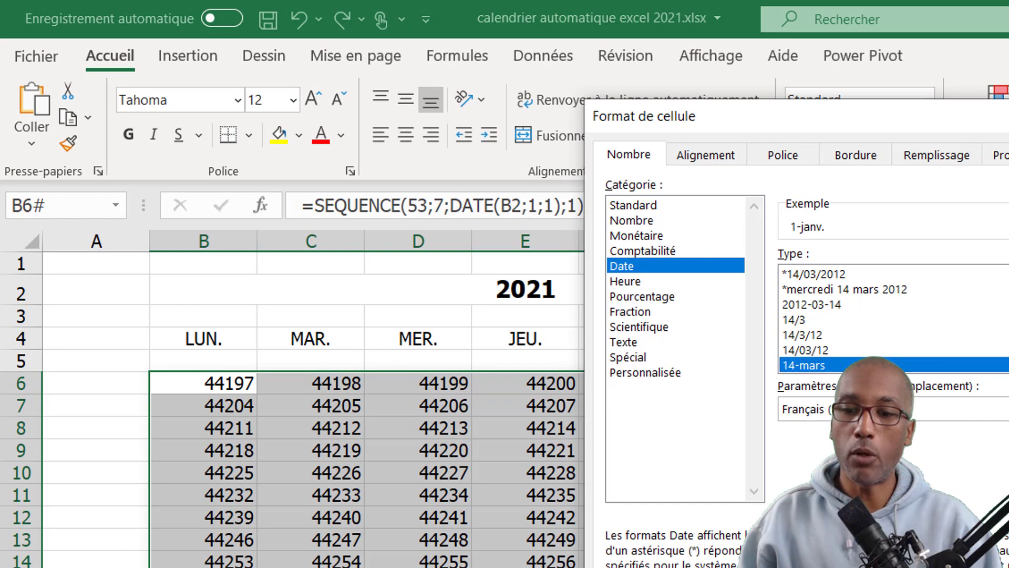
pyautogui.press('Return')
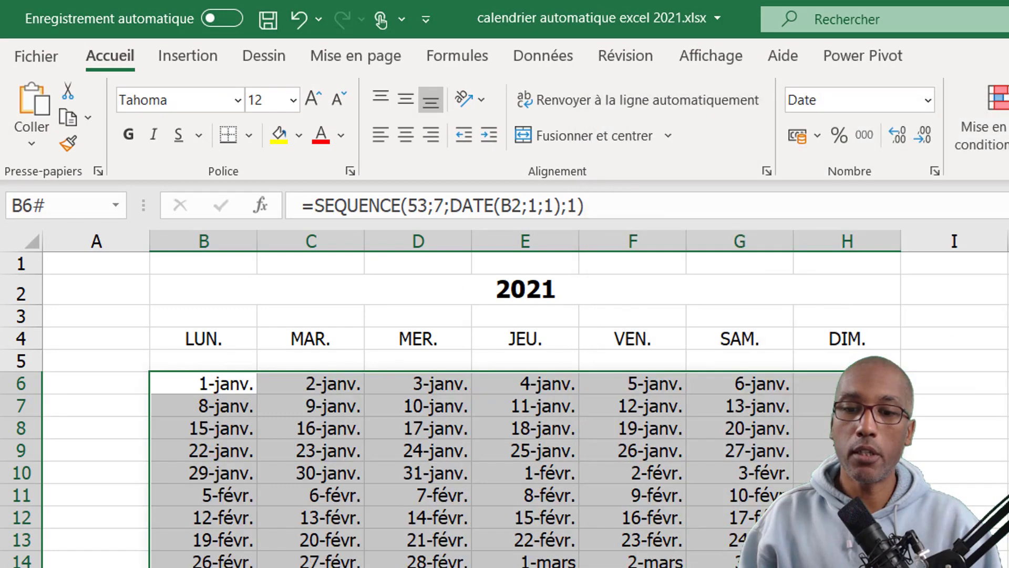
# - Copy the DATE(B2;1;1) expression from the SEQUENCE formula in B6 and leave cell editing
pyautogui.click(214, 383)
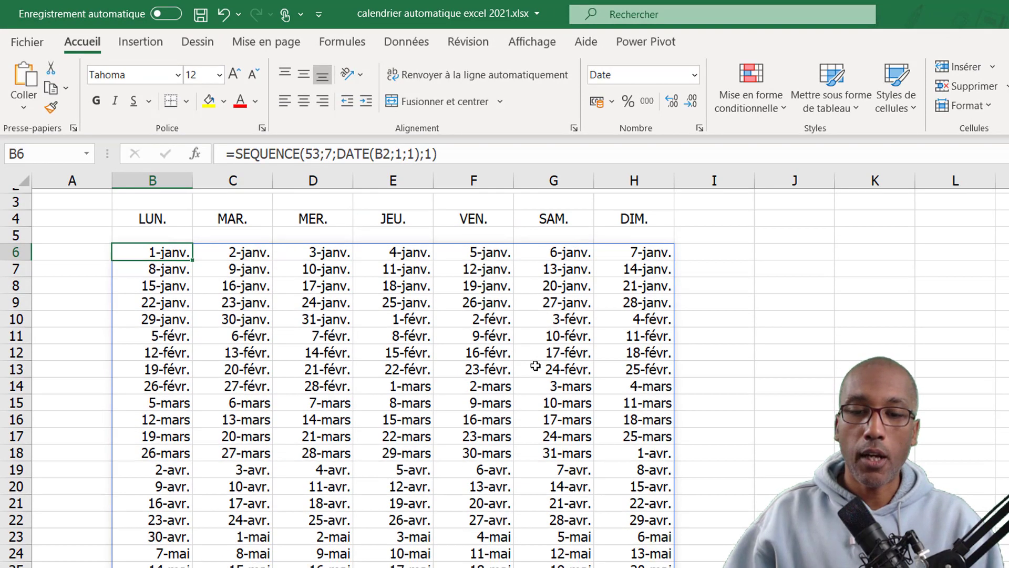
pyautogui.scroll(-9, 535, 365)
pyautogui.scroll(-4, 535, 366)
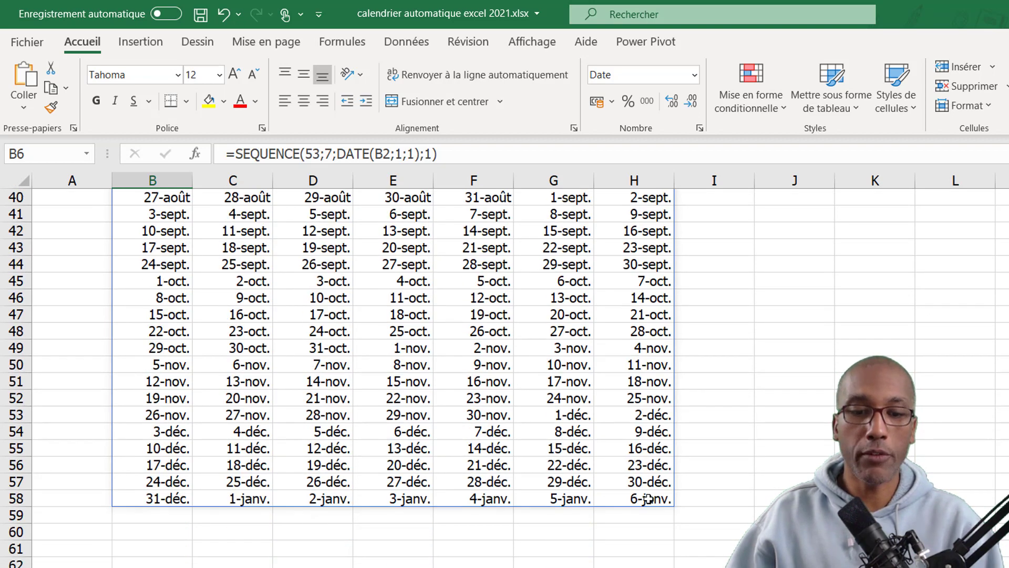
pyautogui.scroll(4, 649, 498)
pyautogui.scroll(9, 648, 498)
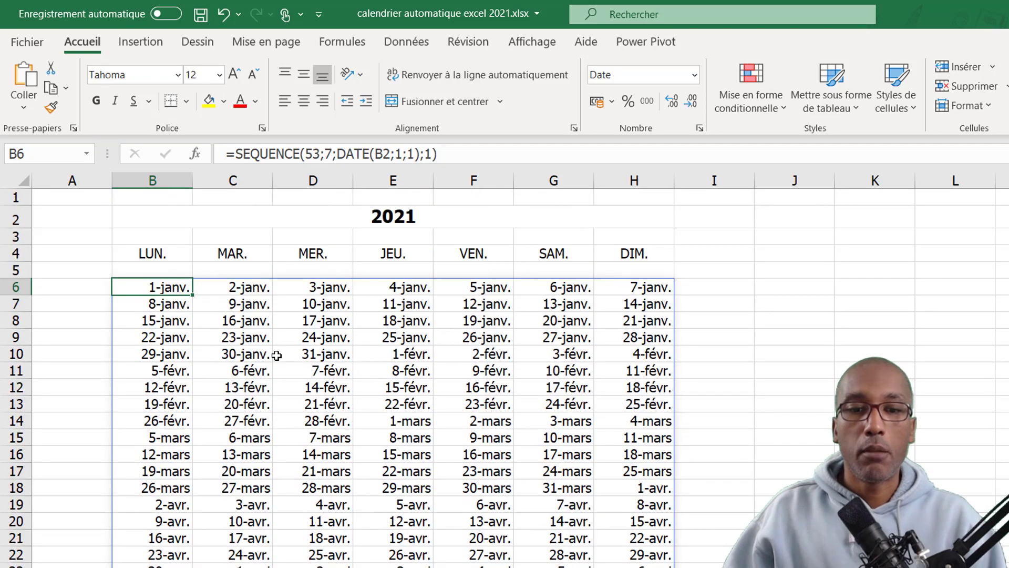
pyautogui.press('F2')
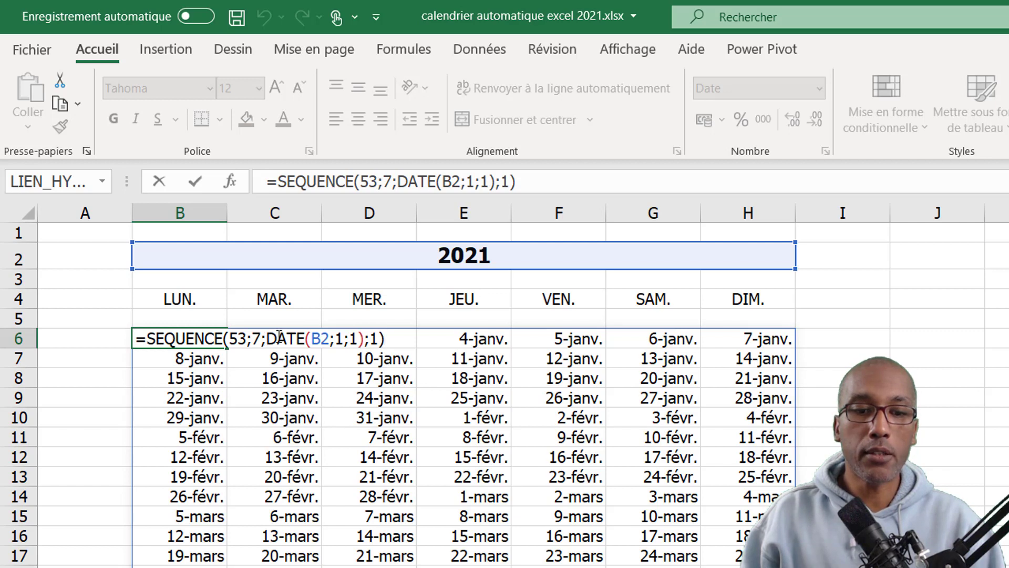
pyautogui.moveTo(266, 338); pyautogui.dragTo(365, 337)
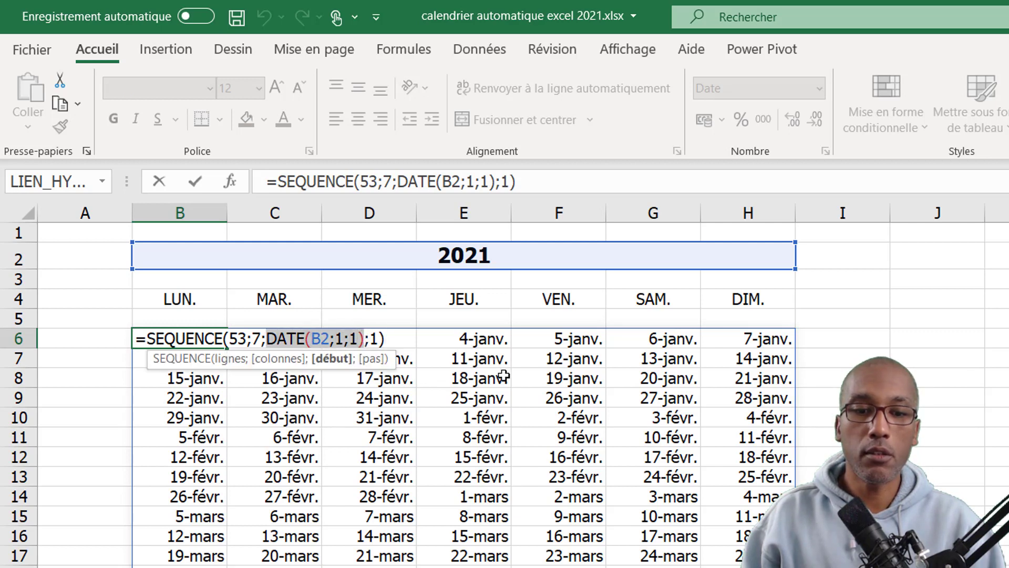
pyautogui.hotkey('ctrl', 'c')
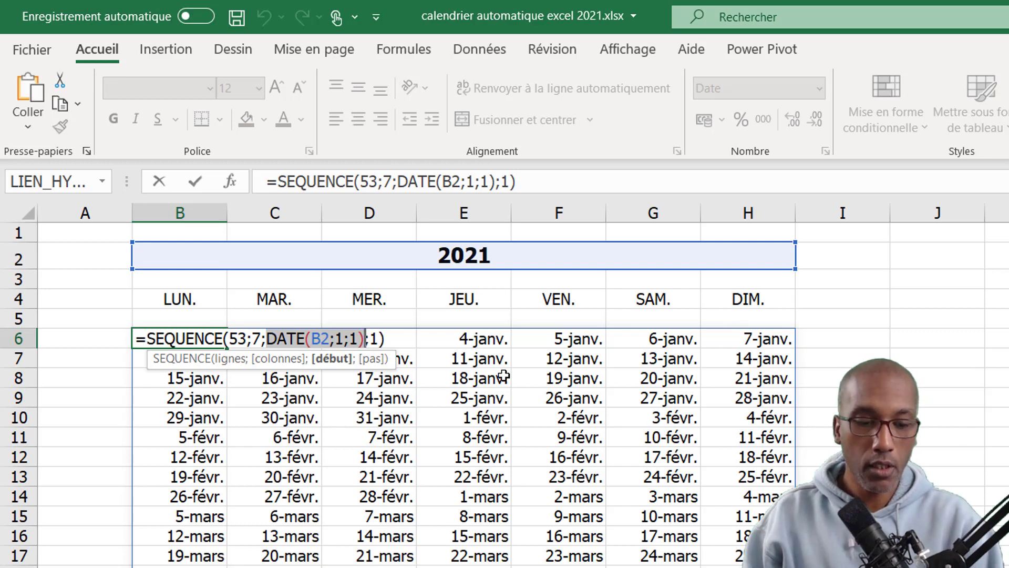
pyautogui.press('Escape')
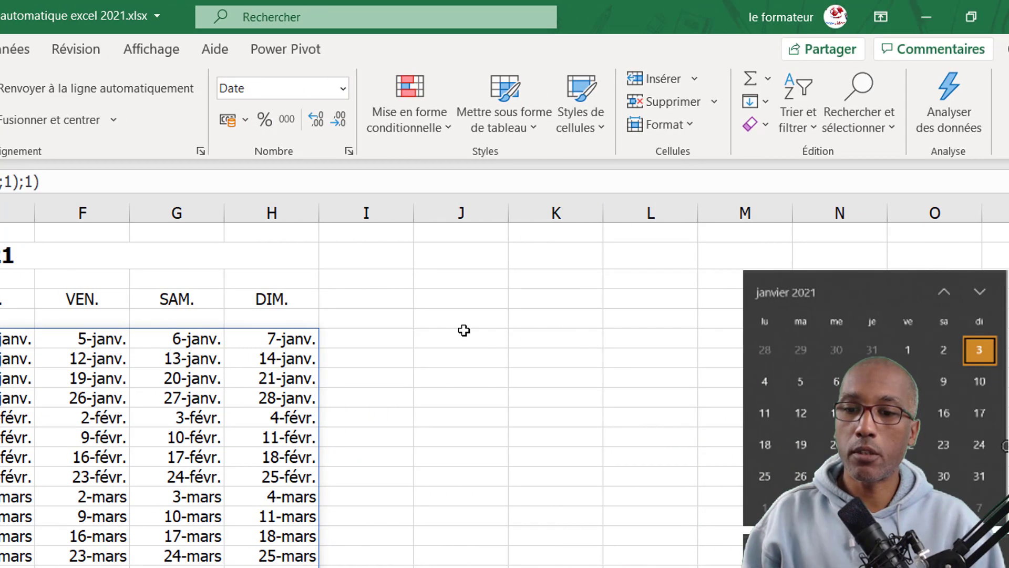
# - Enter the copied expression as the formula =DATE(B2;1;1) in cell J5, and select K5 beside it
pyautogui.click(941, 326)
pyautogui.write('=')
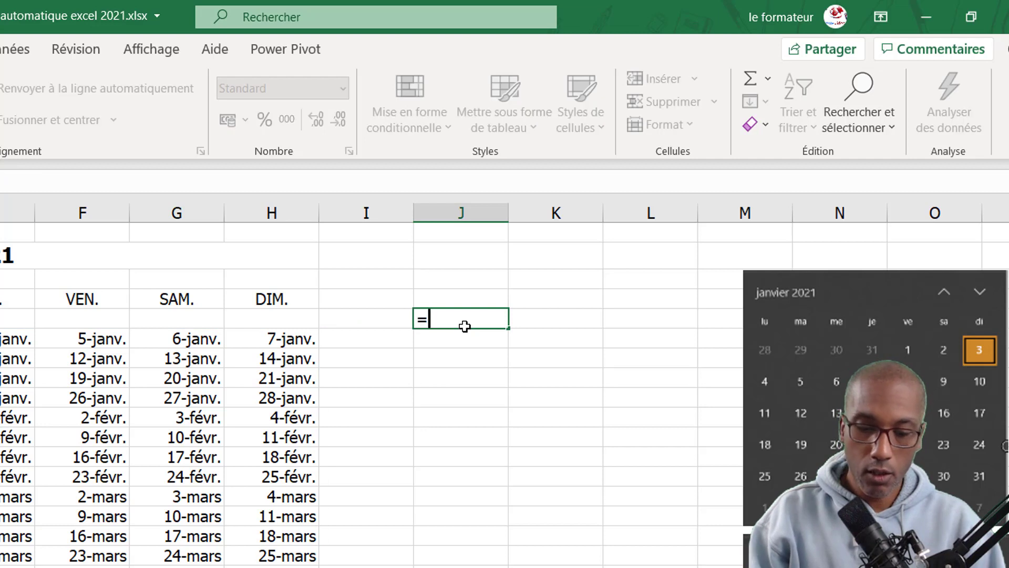
pyautogui.hotkey('ctrl', 'v')
pyautogui.hotkey('ctrl', 'Return')
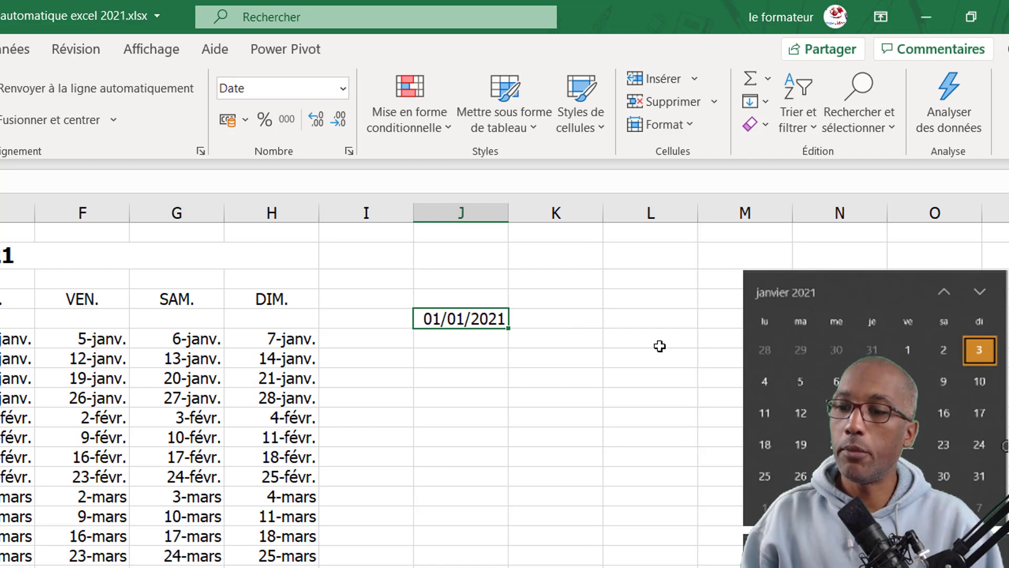
pyautogui.click(553, 320)
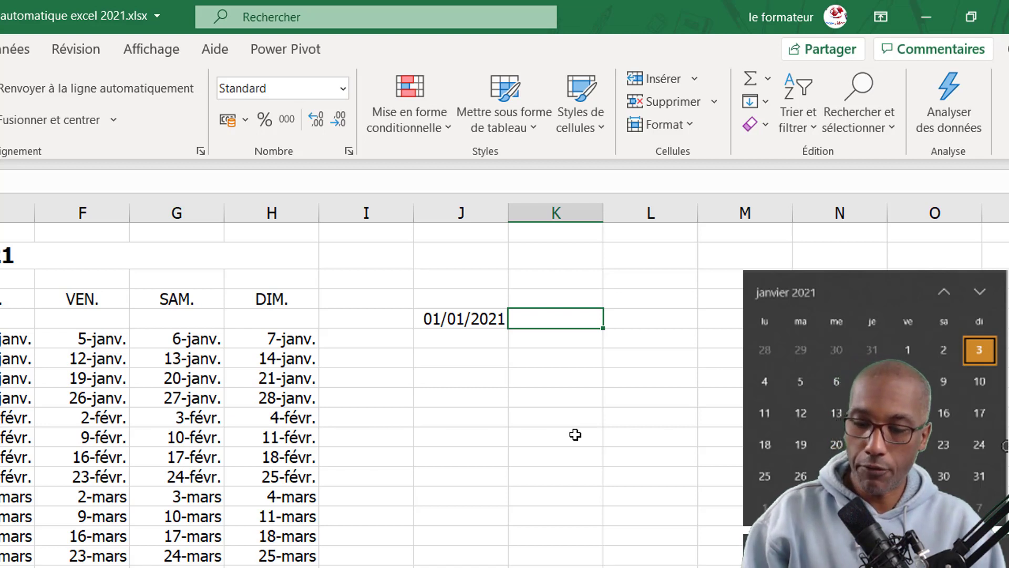
# - Enter the formula =JOURSEM(J5) in cell K5 to get the weekday number of the date in J5
pyautogui.write('=jours')
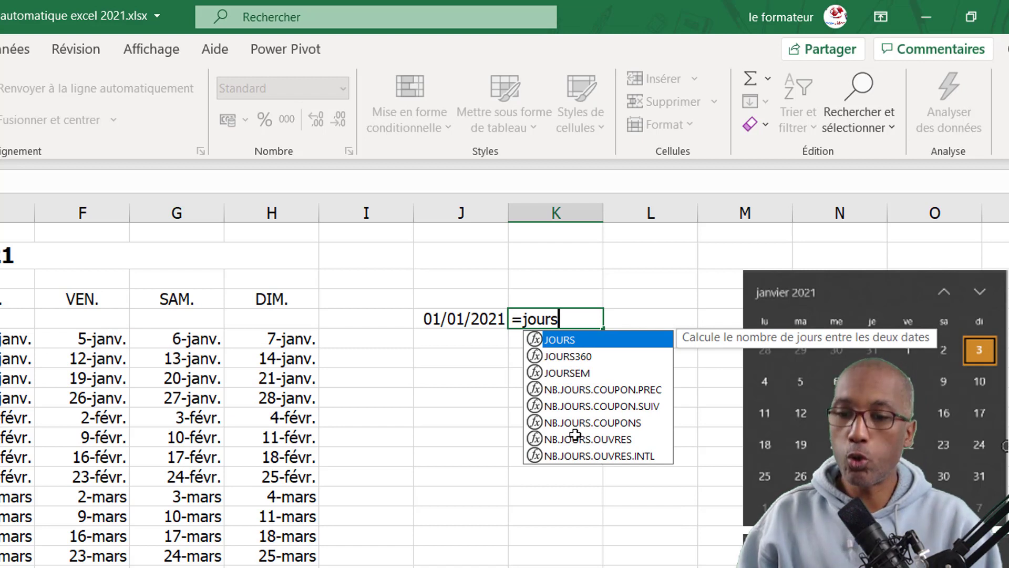
pyautogui.press('Down')
pyautogui.press('Down')
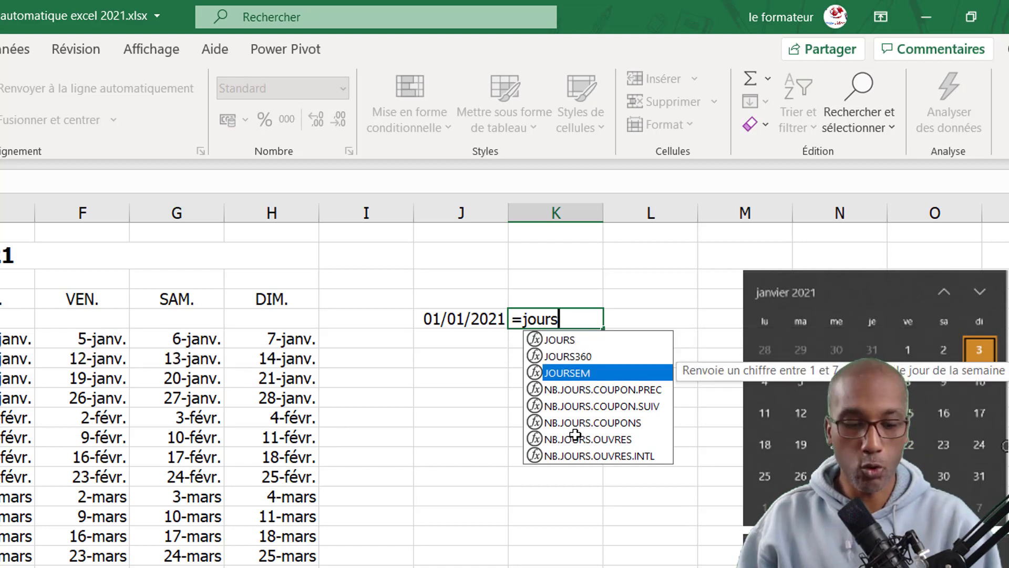
pyautogui.press('Tab')
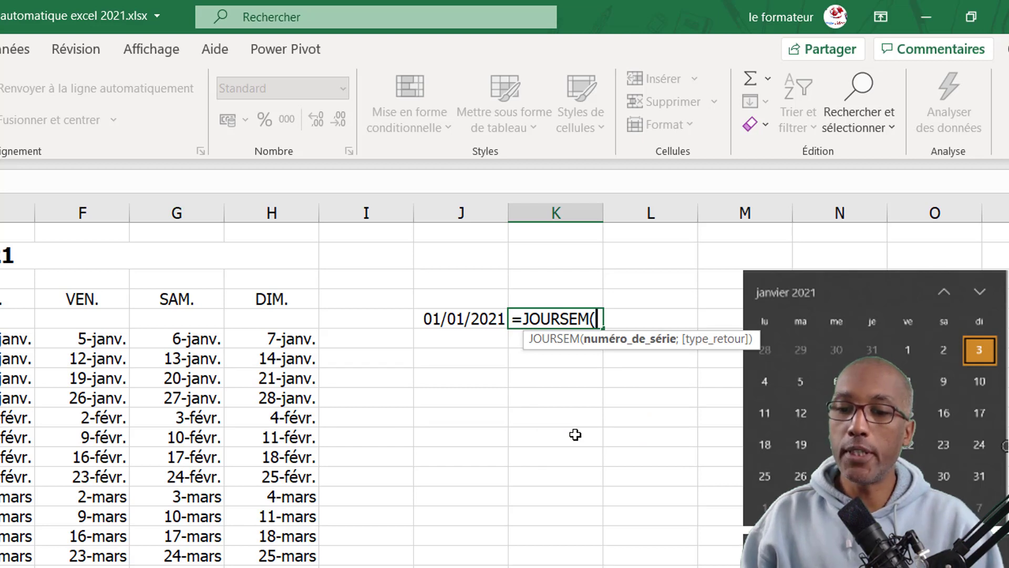
pyautogui.click(470, 319)
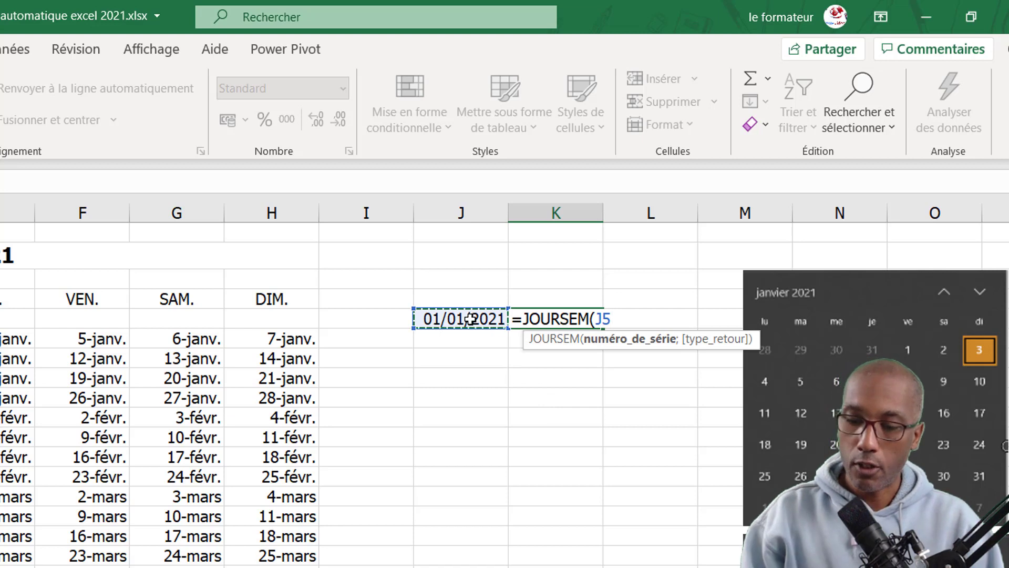
pyautogui.write(')')
pyautogui.press('Return')
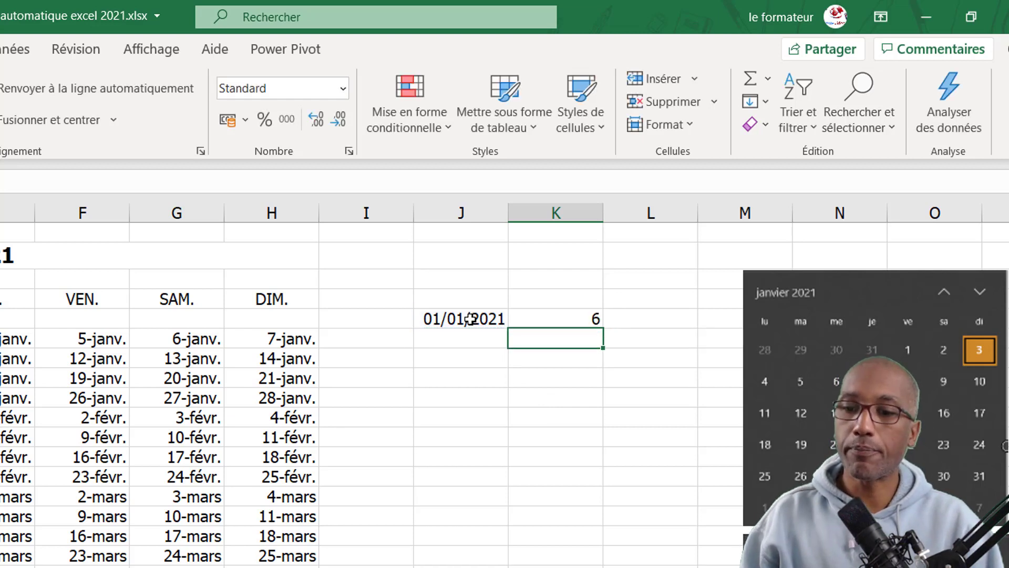
pyautogui.click(541, 317)
pyautogui.click(564, 439)
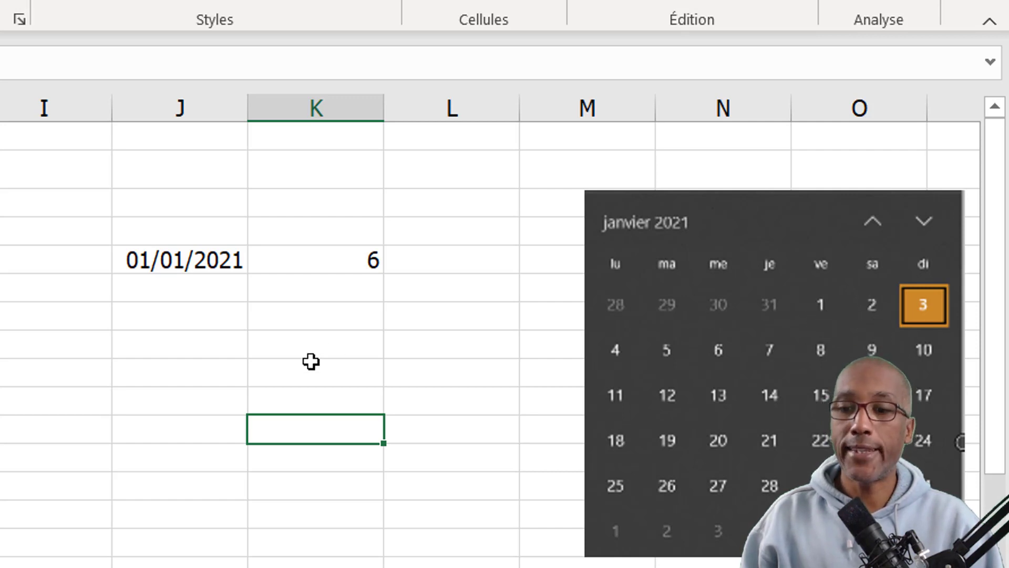
# - Add the return type 2 (lundi = 1 to dimanche = 7) to the K5 formula, making it =JOURSEM(J5;2)
pyautogui.click(310, 272)
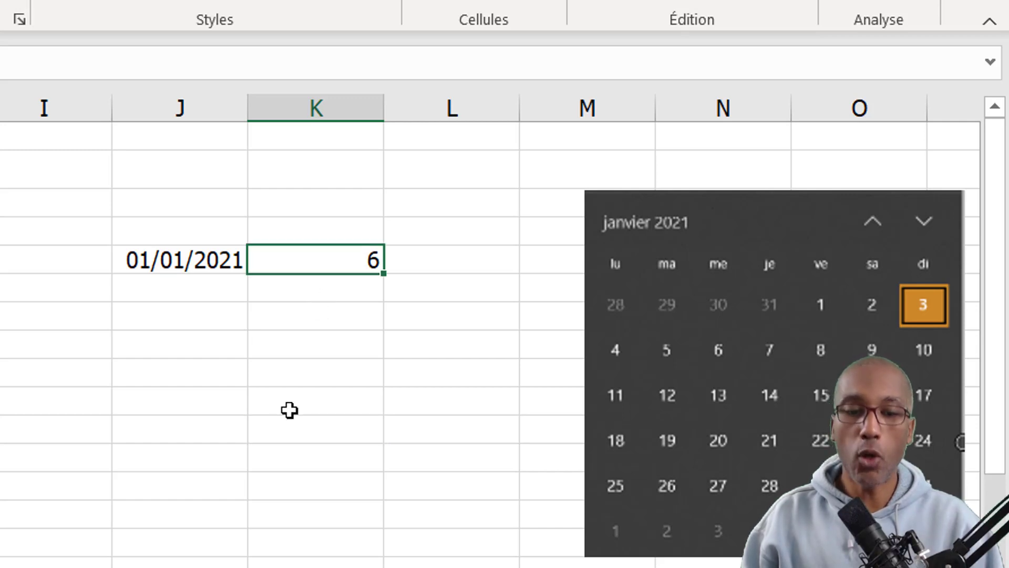
pyautogui.press('F2')
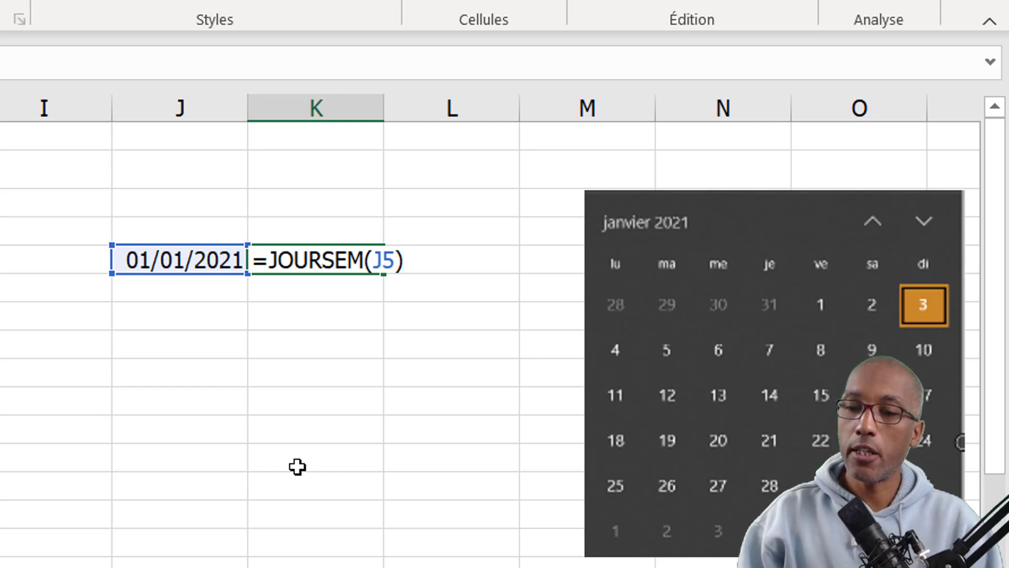
pyautogui.press('BackSpace')
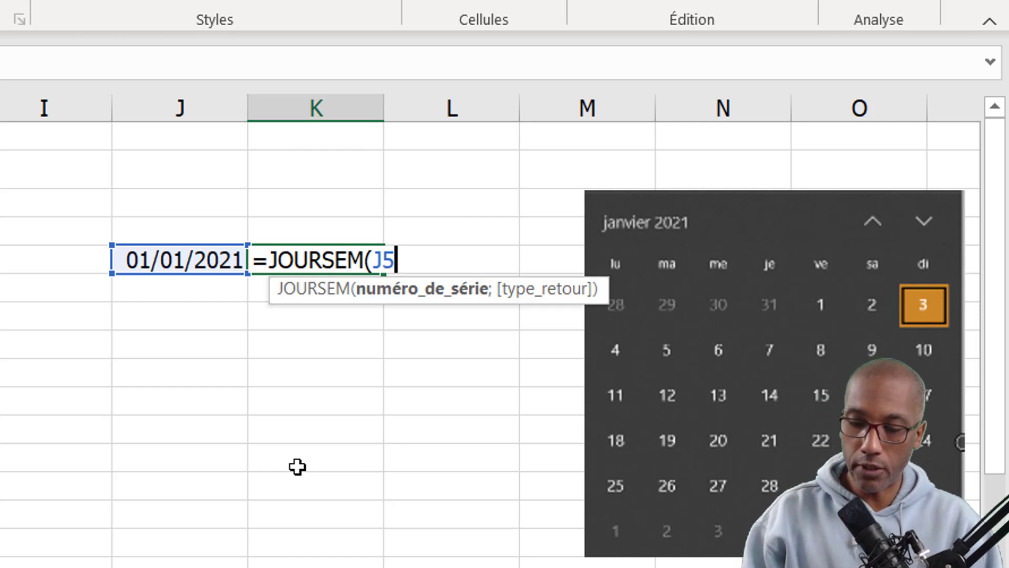
pyautogui.write(';2')
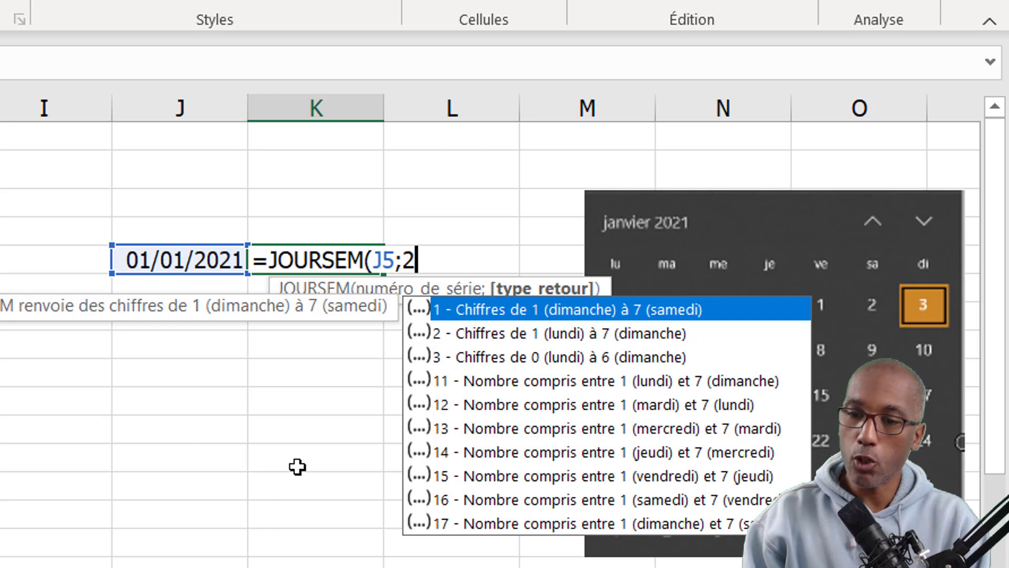
pyautogui.write(')')
pyautogui.hotkey('ctrl', 'Return')
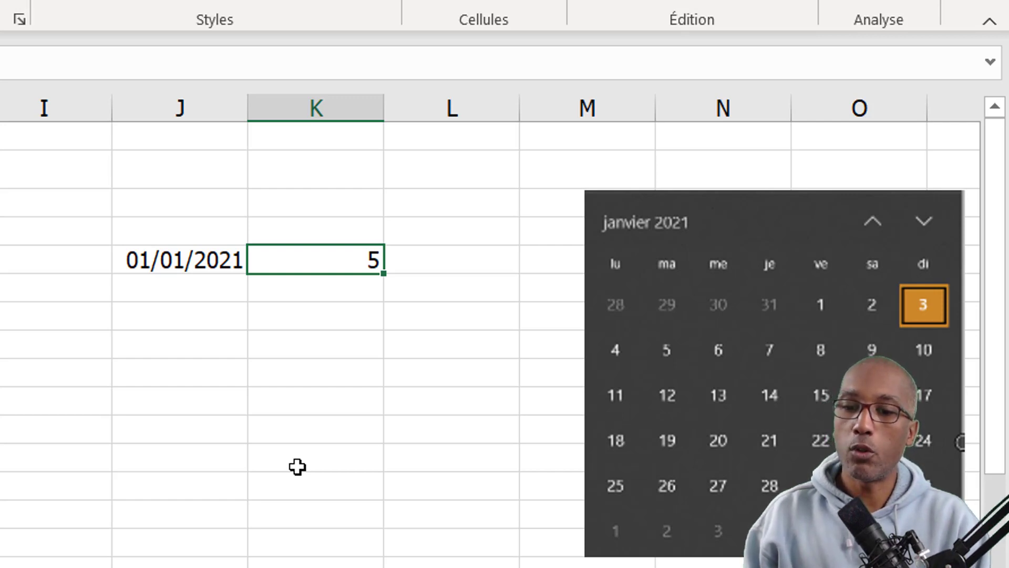
# - Enter the formula =J5-K5 in cell L5 to subtract the weekday number from the first date of the year
pyautogui.click(442, 267)
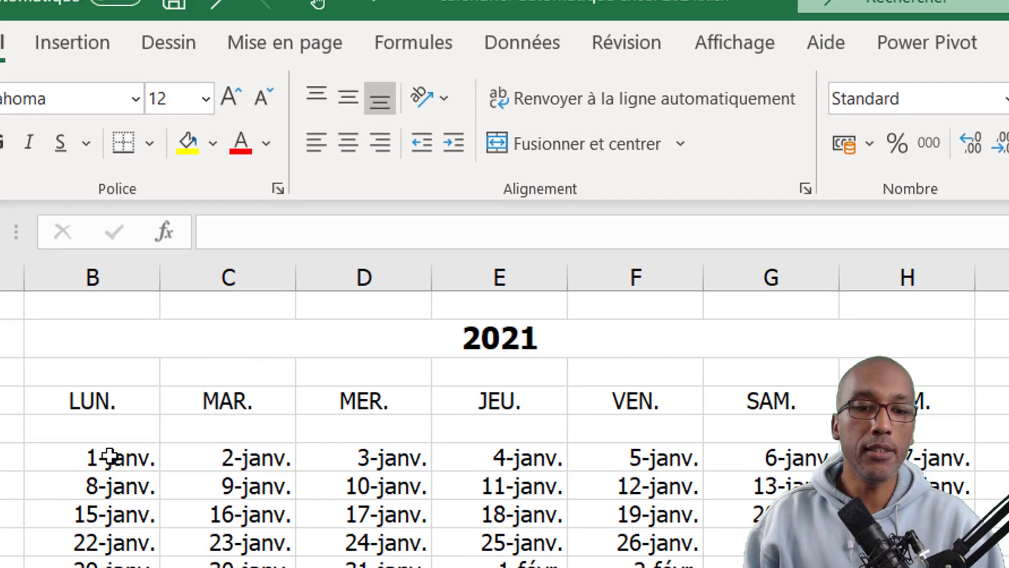
pyautogui.click(108, 457)
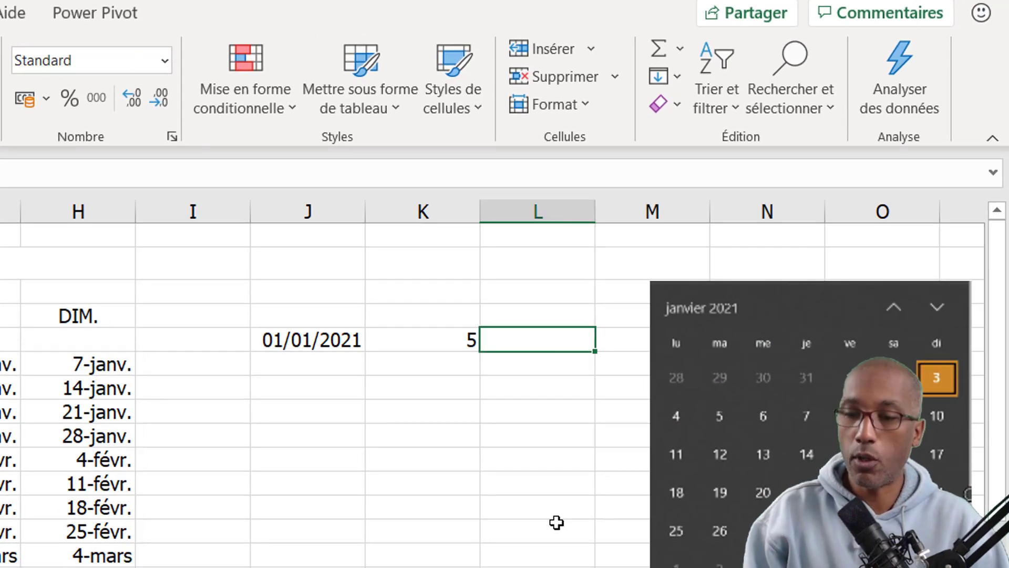
pyautogui.write('=')
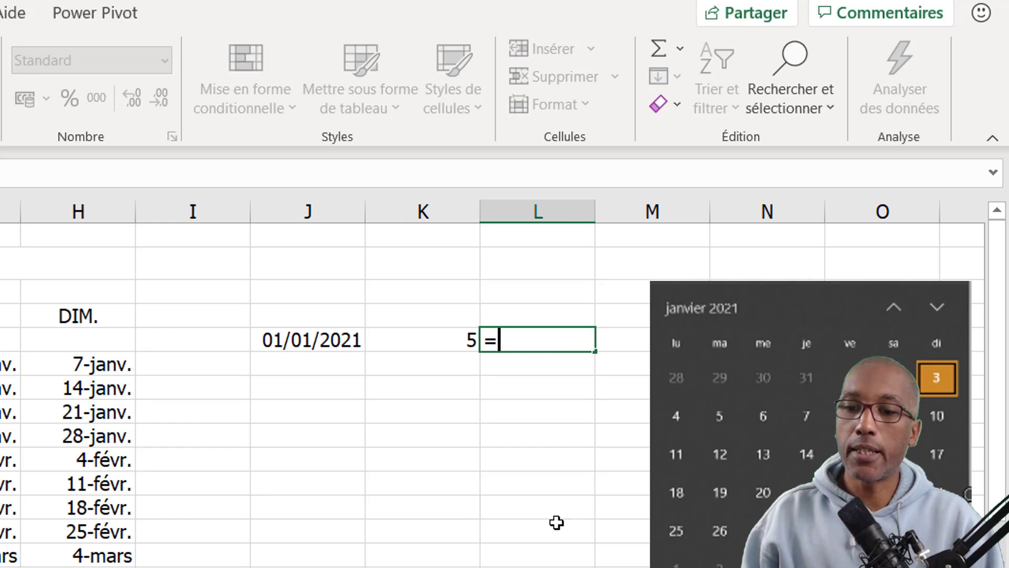
pyautogui.click(292, 343)
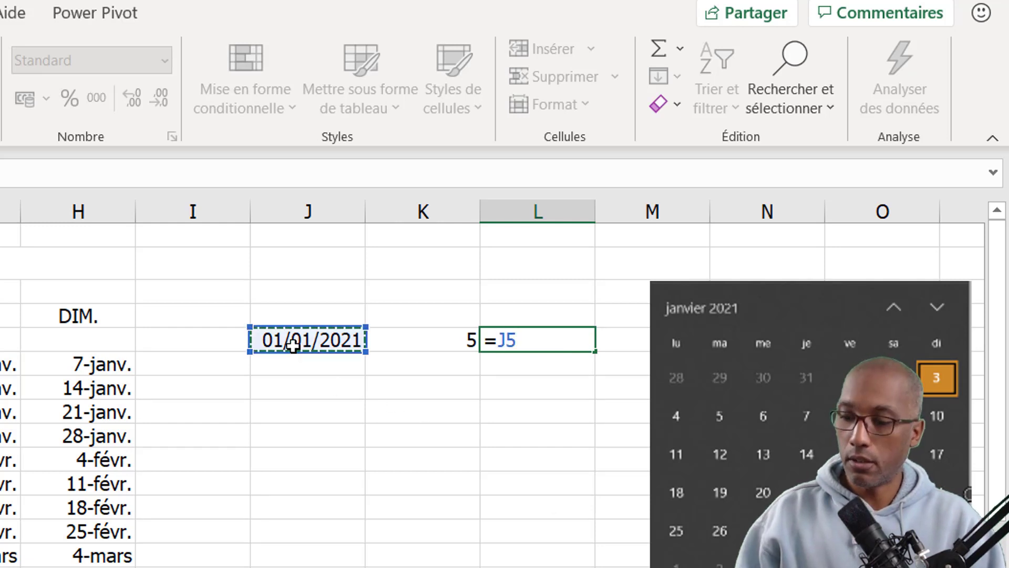
pyautogui.write('-')
pyautogui.click(433, 342)
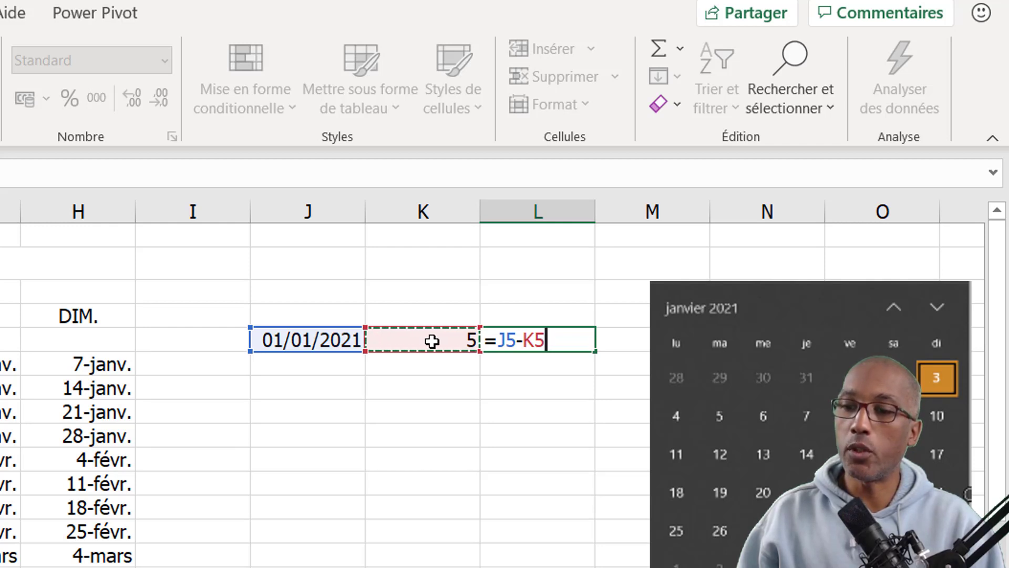
pyautogui.press('Return')
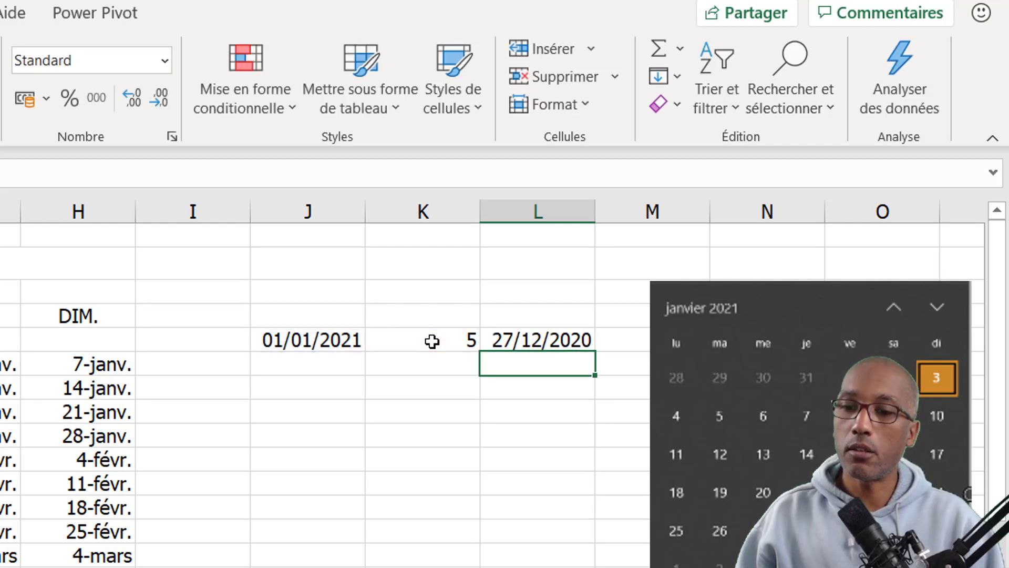
# - Add 1 to the formula in L5 so that it reads =J5-K5+1
pyautogui.press('Up')
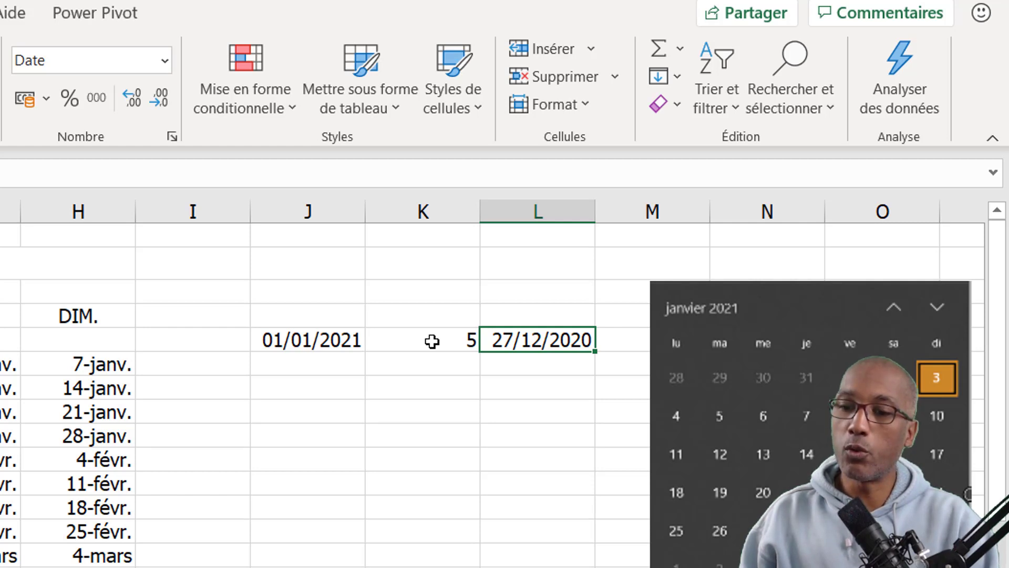
pyautogui.press('F2')
pyautogui.write('+1')
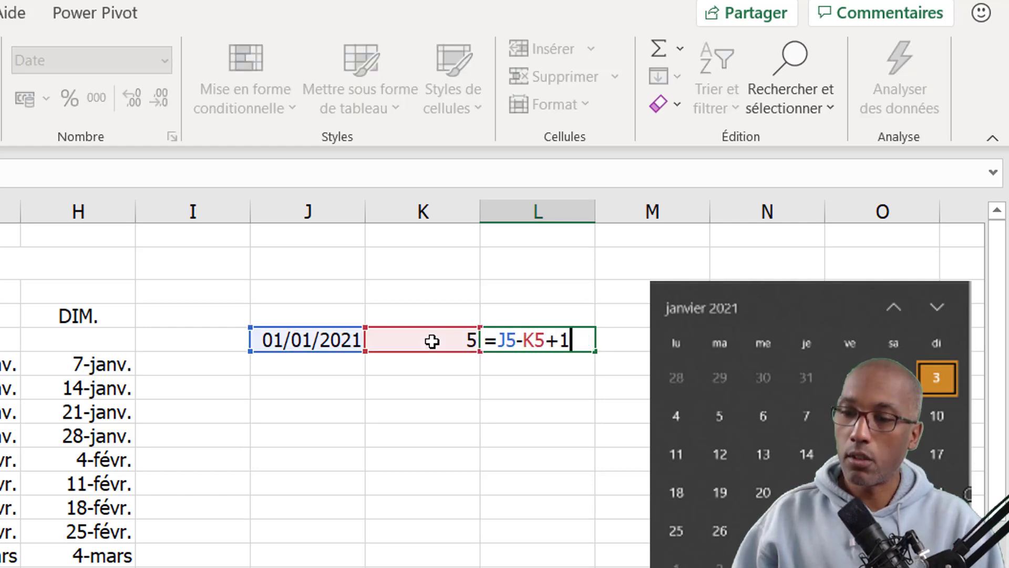
pyautogui.press('Return')
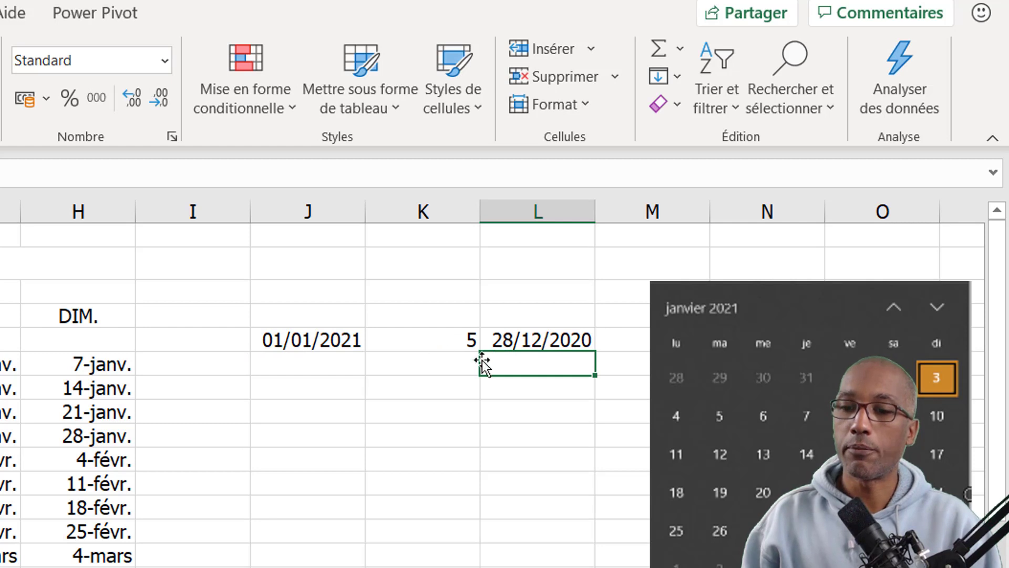
# - Review the SEQUENCE formula in B6 and the helper formulas in J5, K5 and L5
pyautogui.click(542, 342)
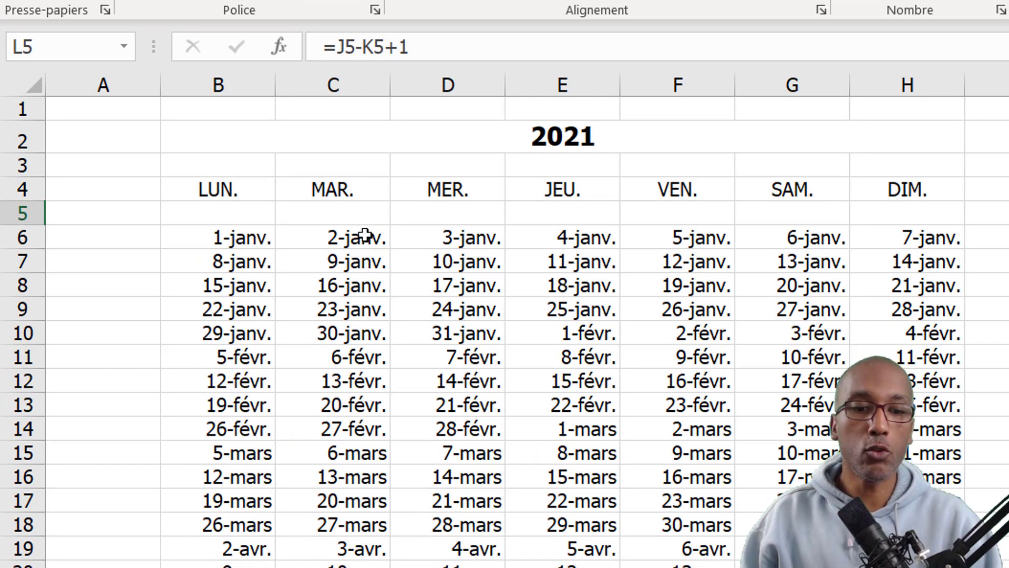
pyautogui.click(234, 238)
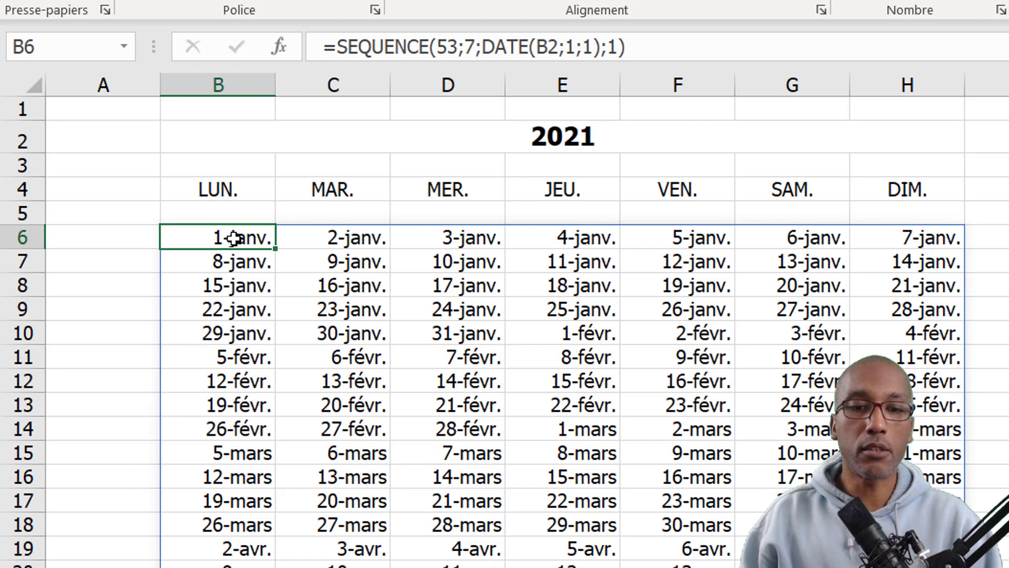
pyautogui.click(891, 218)
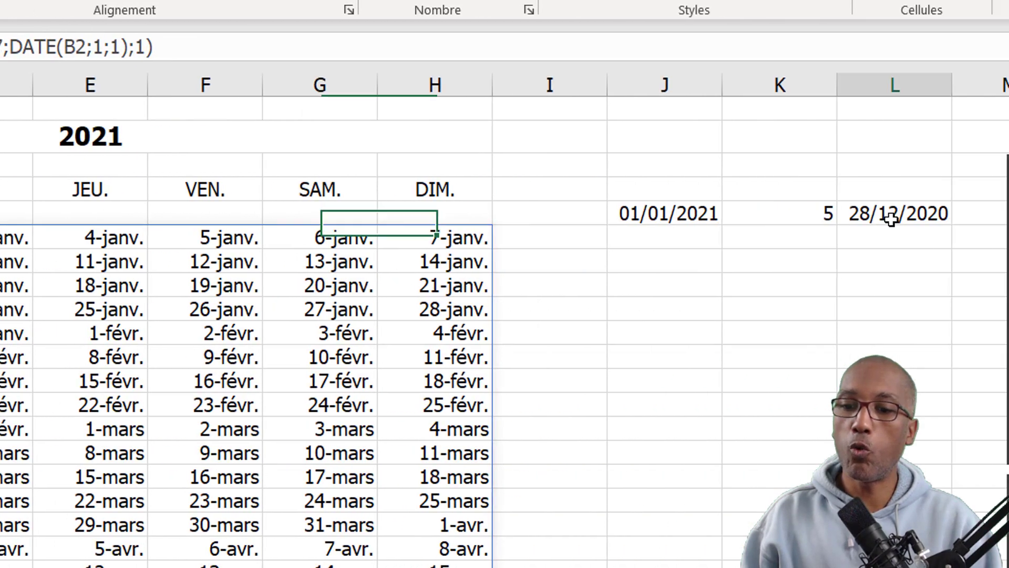
pyautogui.click(673, 216)
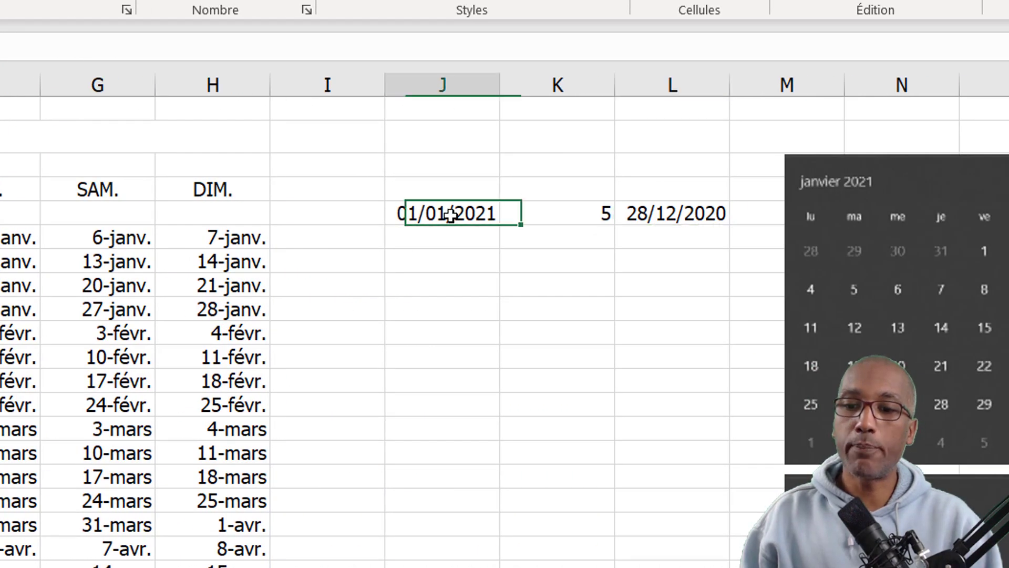
pyautogui.click(564, 214)
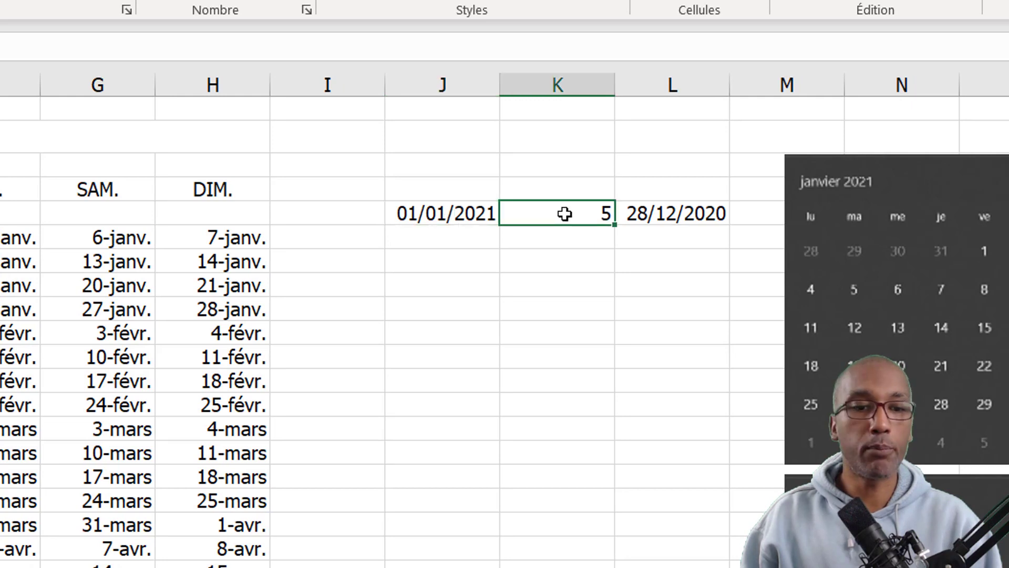
pyautogui.click(693, 213)
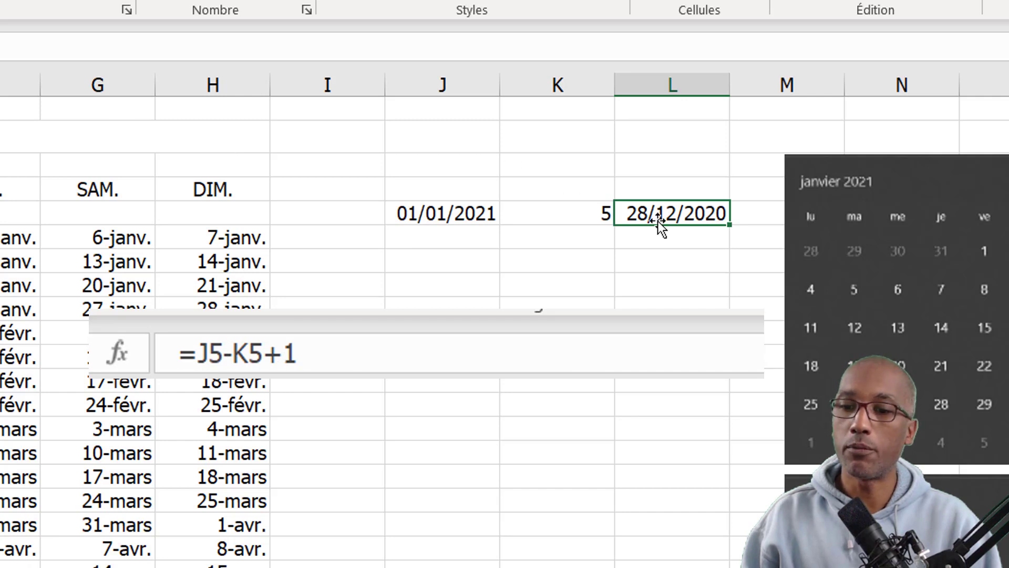
# - Replace the J5 reference in L5's formula with the DATE(B2;1;1) expression copied from J5, making it =DATE(B2;1;1)-K5+1
pyautogui.click(456, 214)
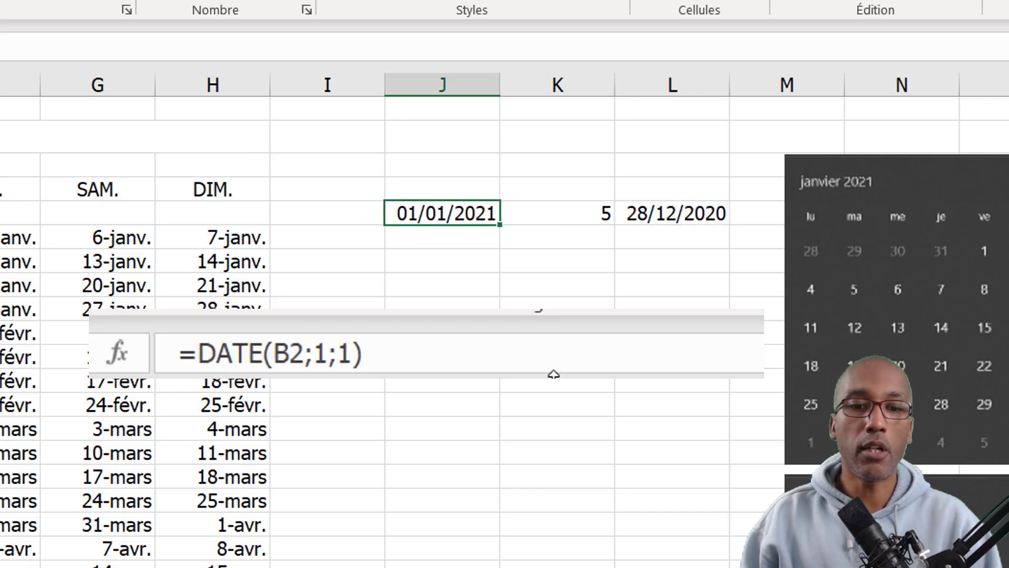
pyautogui.moveTo(362, 354); pyautogui.dragTo(198, 358)
pyautogui.hotkey('ctrl', 'c')
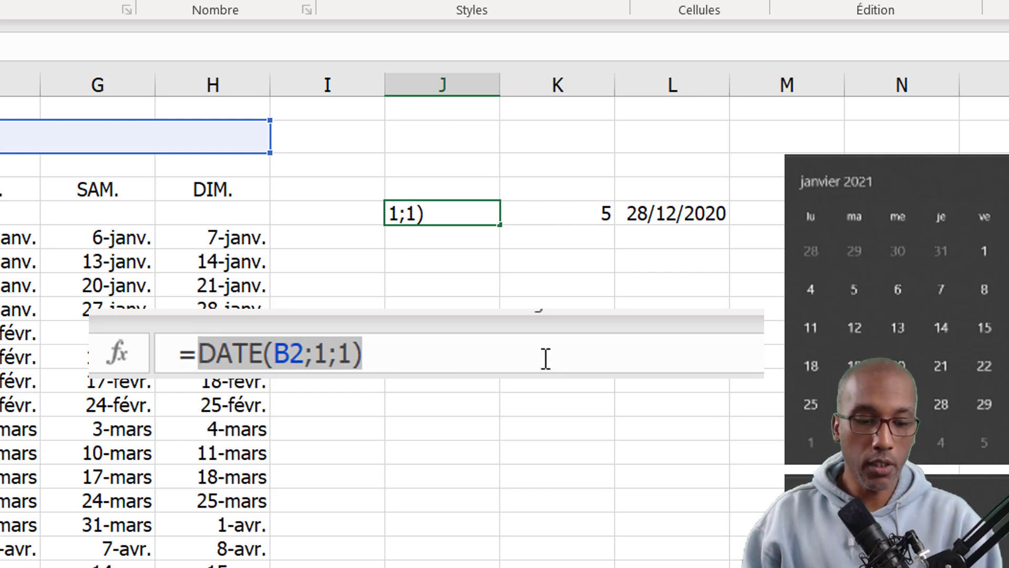
pyautogui.press('Escape')
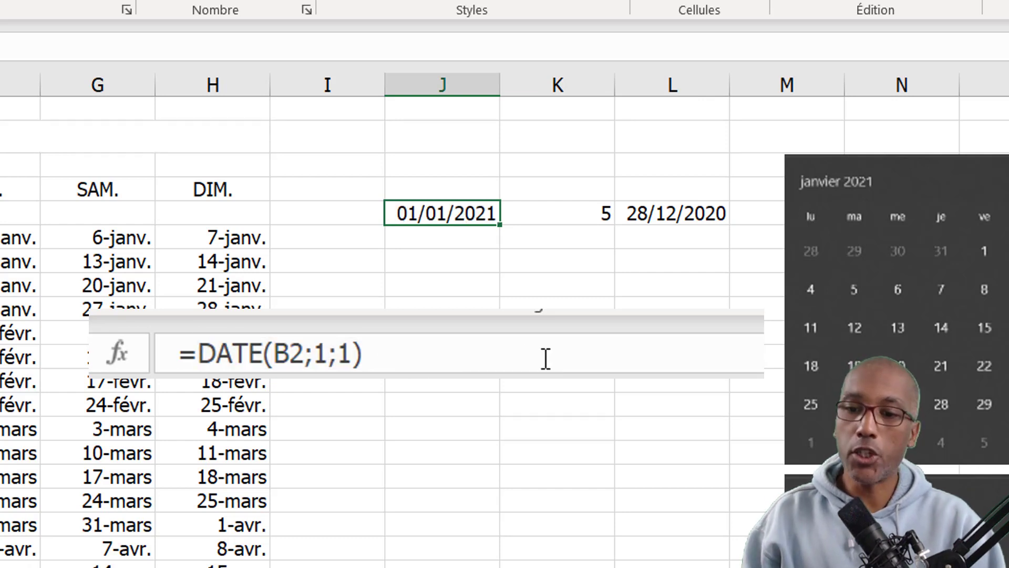
pyautogui.click(672, 219)
pyautogui.moveTo(224, 353); pyautogui.dragTo(198, 353)
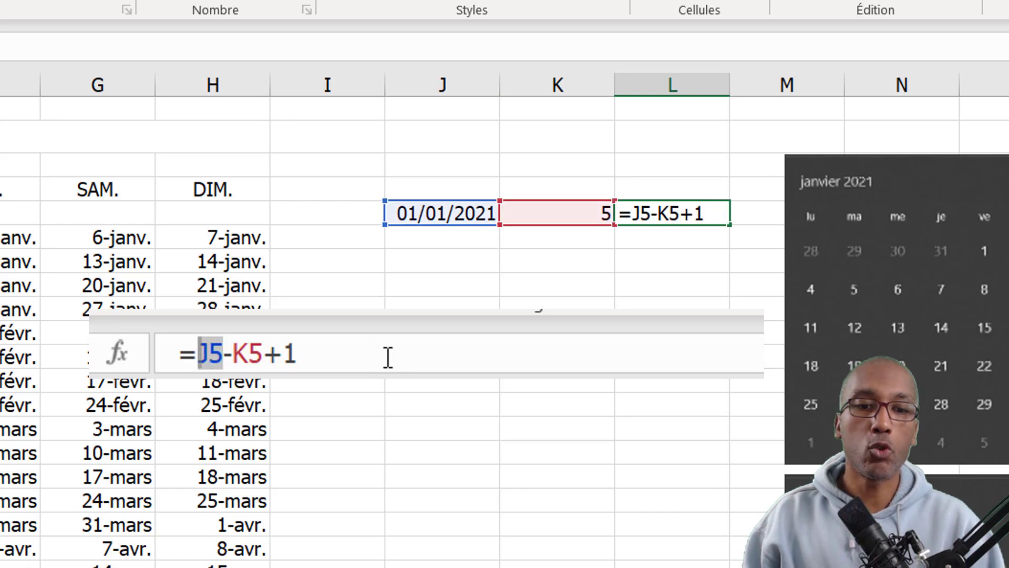
pyautogui.hotkey('ctrl', 'v')
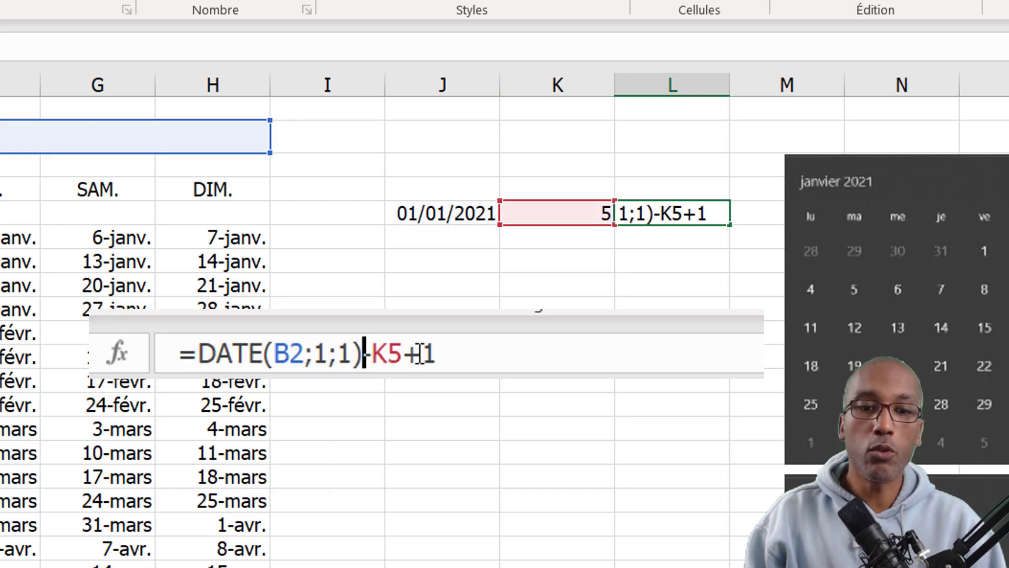
pyautogui.hotkey('ctrl', 'Return')
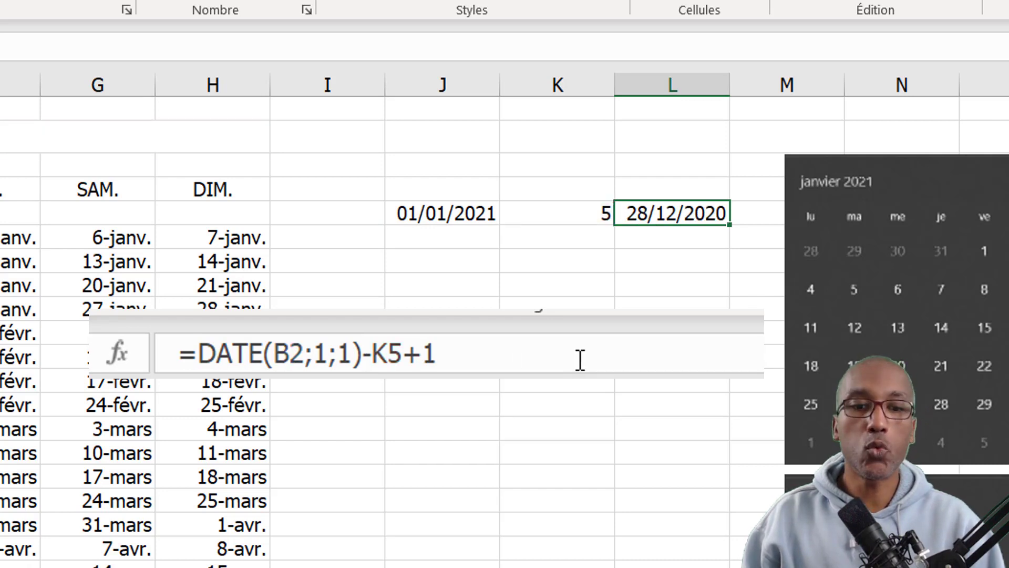
# - Replace the K5 reference in L5's formula with the JOURSEM(J5;2) expression copied from K5, making it =DATE(B2;1;1)-JOURSEM(J5;2)+1
pyautogui.click(559, 212)
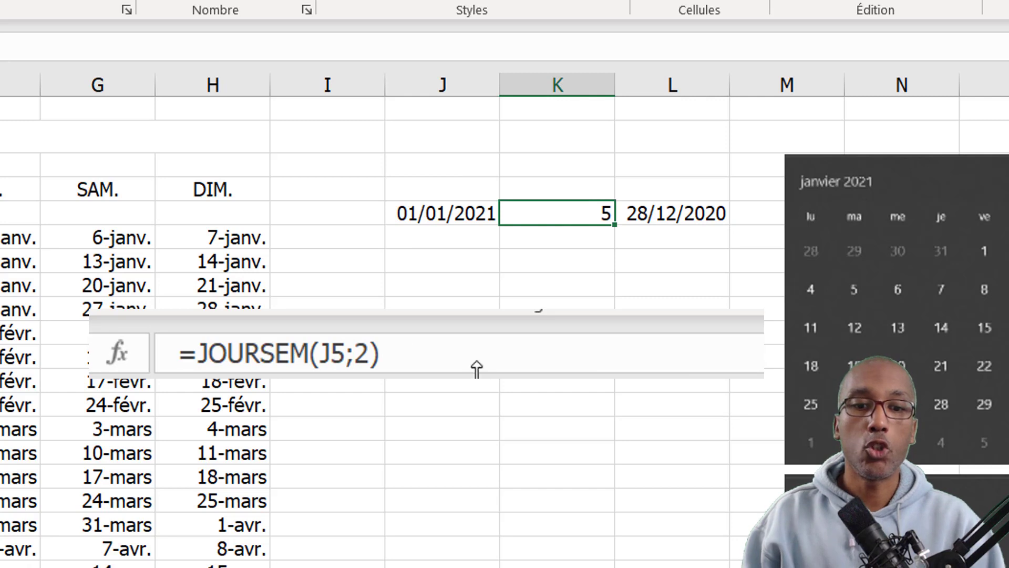
pyautogui.moveTo(457, 361); pyautogui.dragTo(202, 355)
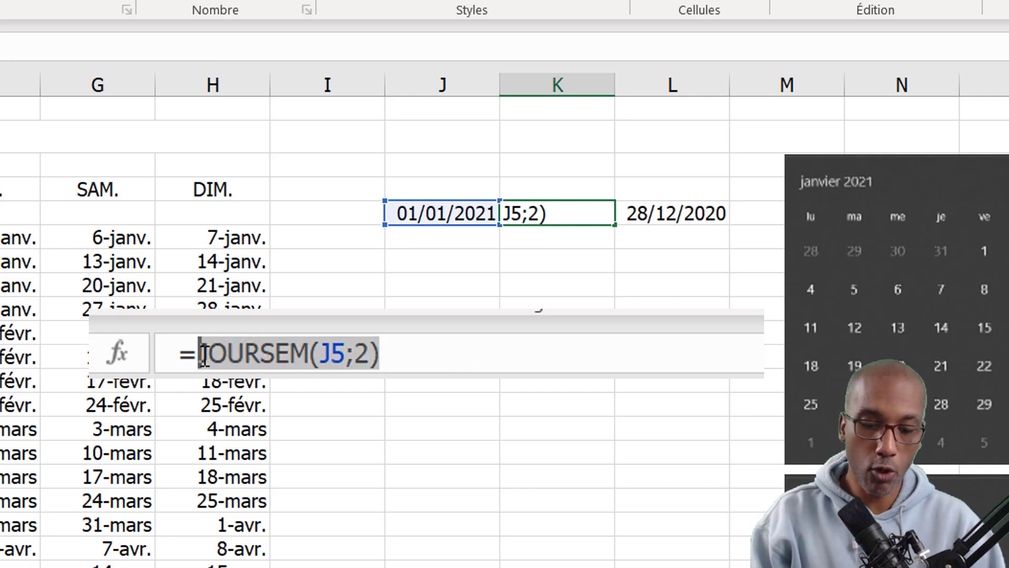
pyautogui.press('Escape')
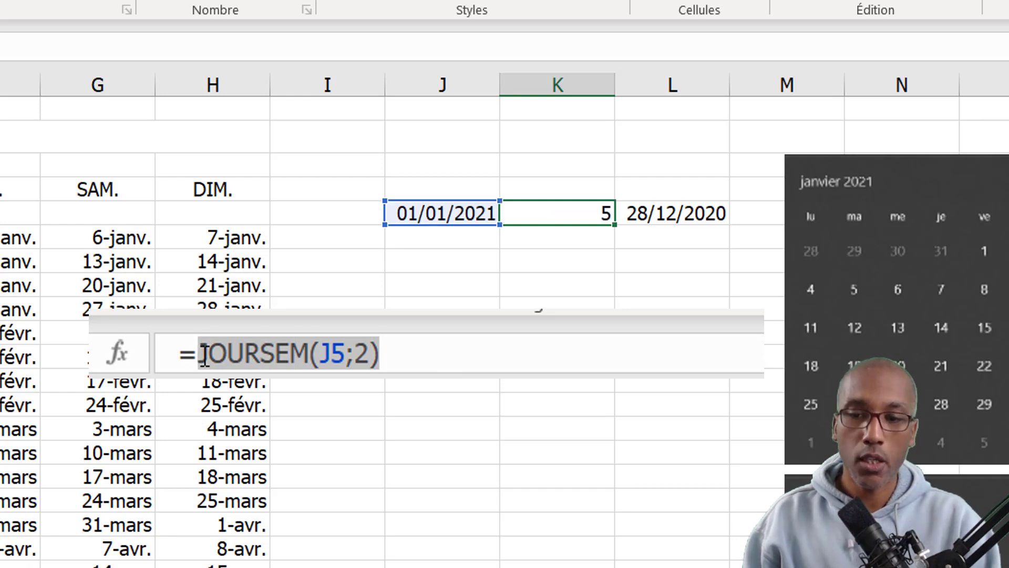
pyautogui.click(676, 209)
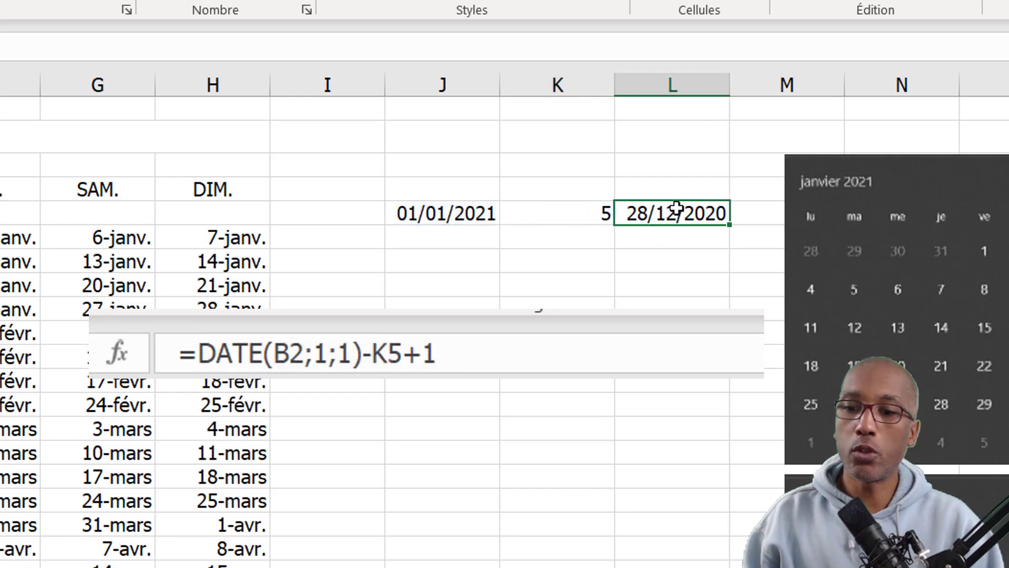
pyautogui.click(391, 357)
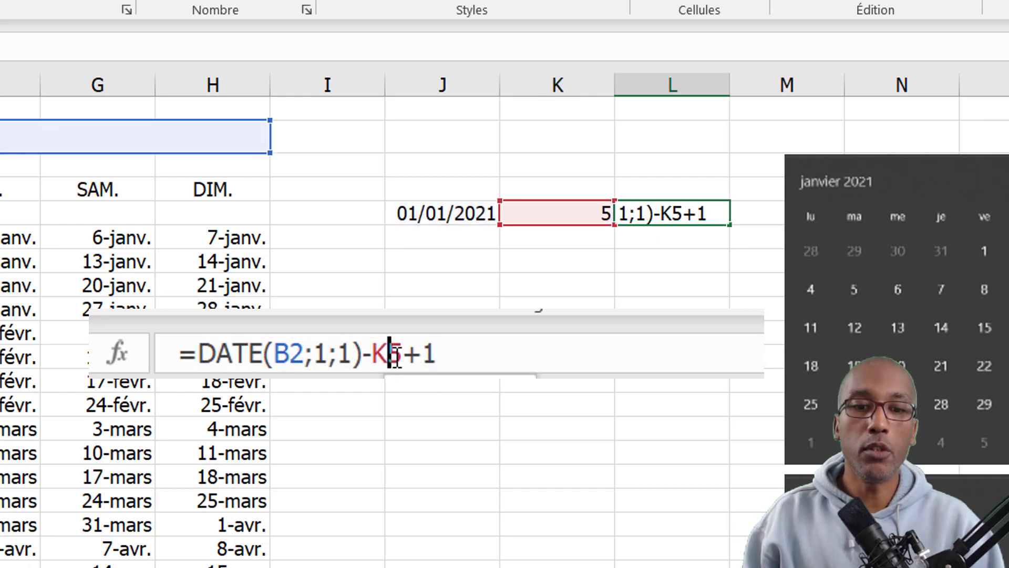
pyautogui.hotkey('shift', 'Right')
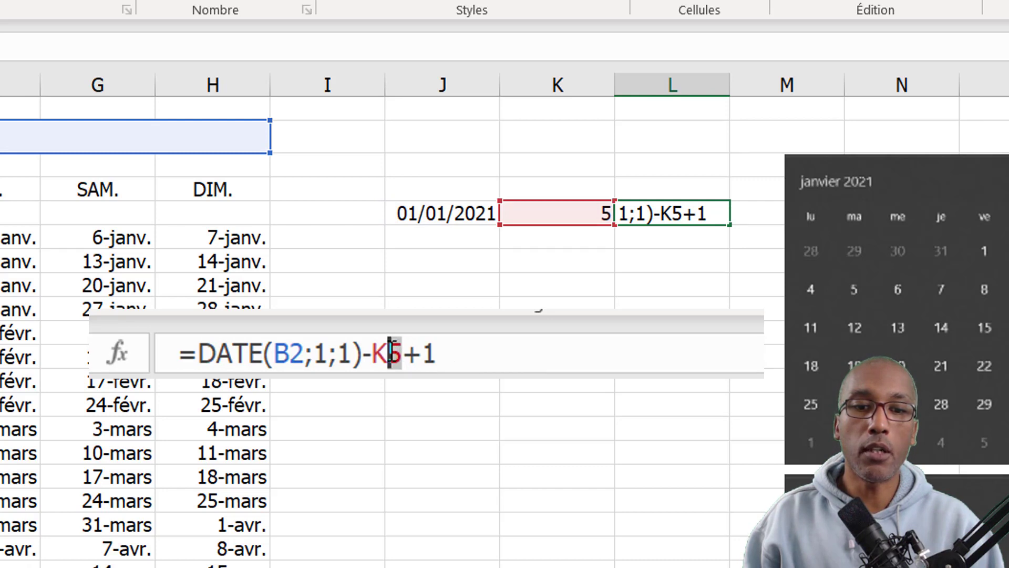
pyautogui.hotkey('shift', 'Left')
pyautogui.write('JOURSEM(J5;2)')
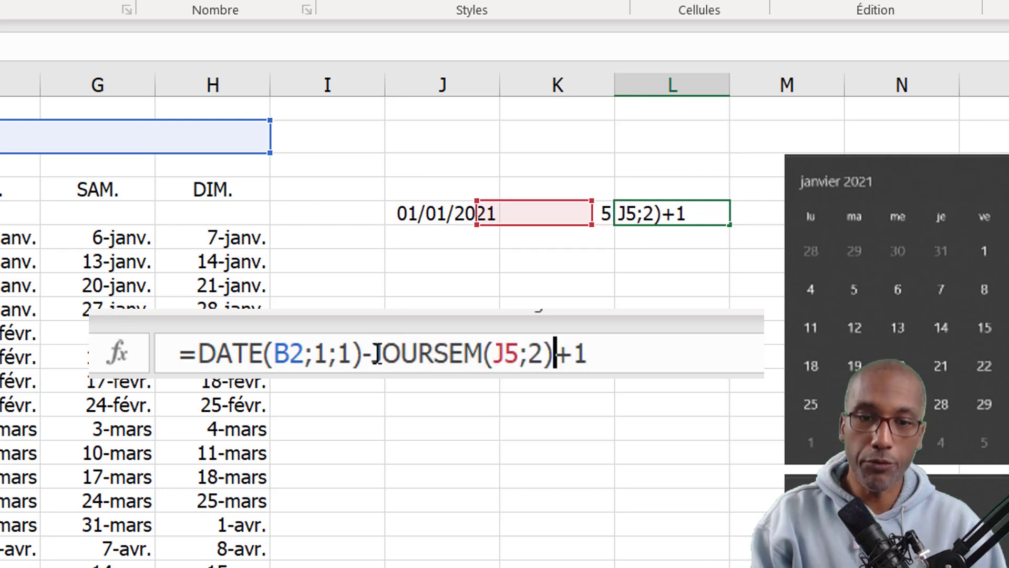
pyautogui.hotkey('ctrl', 'Return')
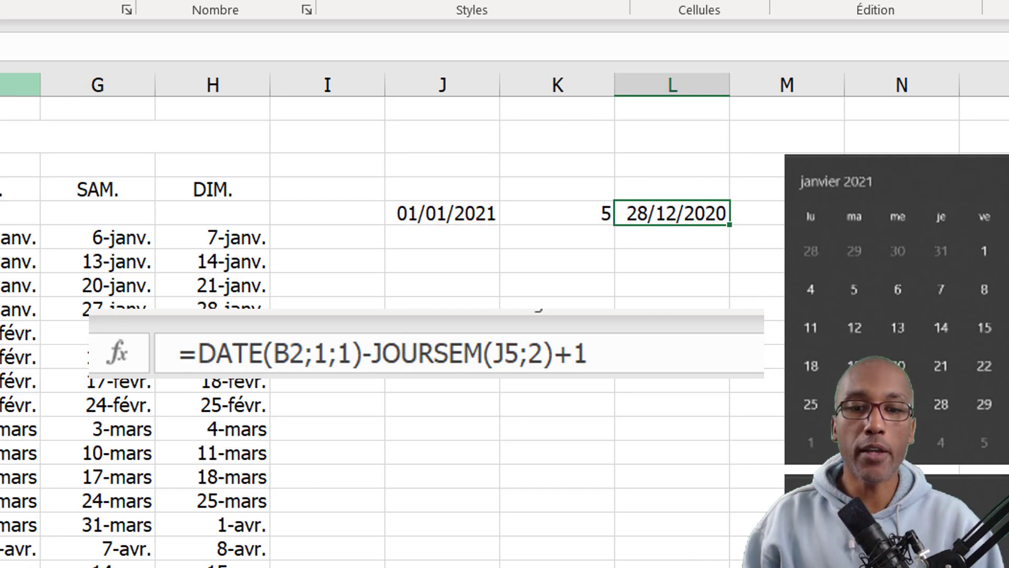
# - Replace J5 inside L5's JOURSEM function with DATE(B2;1;1) copied from J5, making the formula =DATE(B2;1;1)-JOURSEM(DATE(B2;1;1);2)+1
pyautogui.click(430, 215)
pyautogui.click(387, 351)
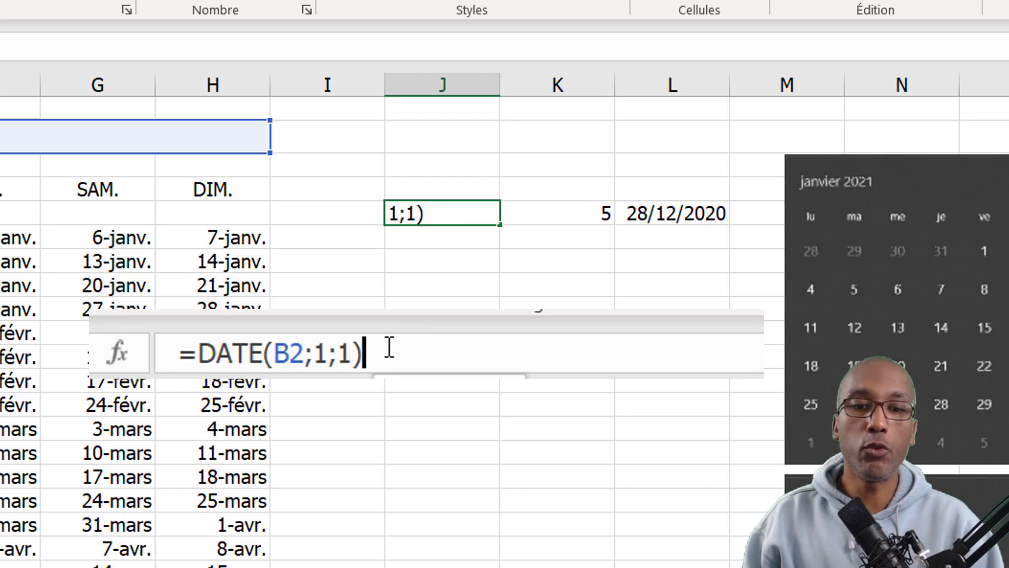
pyautogui.moveTo(387, 351); pyautogui.dragTo(202, 339)
pyautogui.hotkey('ctrl', 'c')
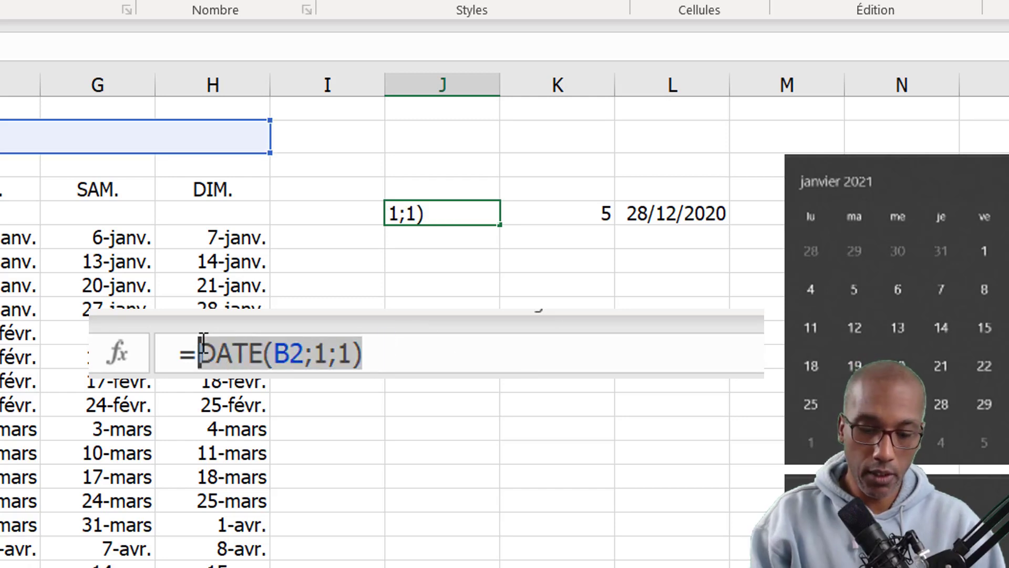
pyautogui.press('Escape')
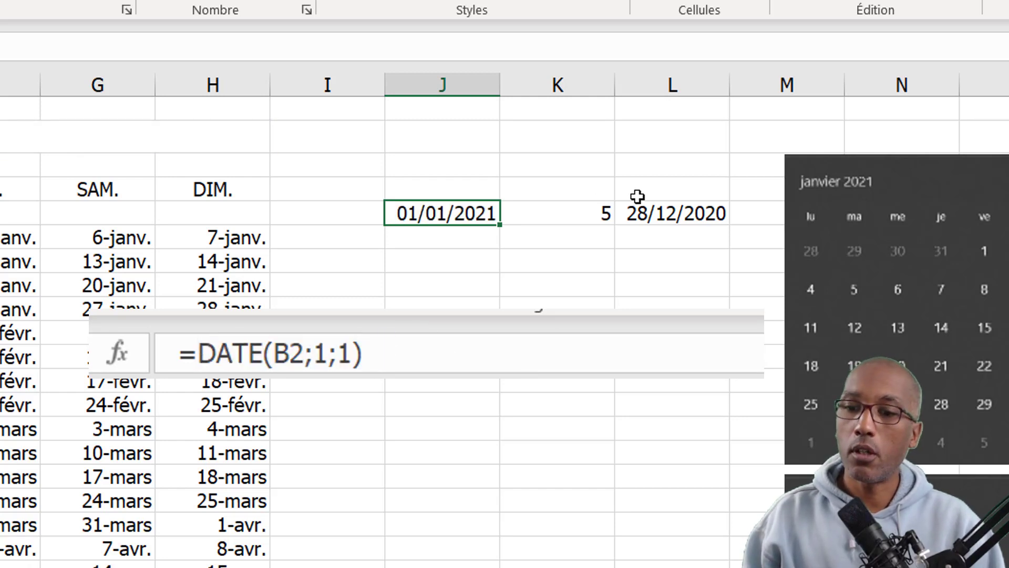
pyautogui.click(696, 212)
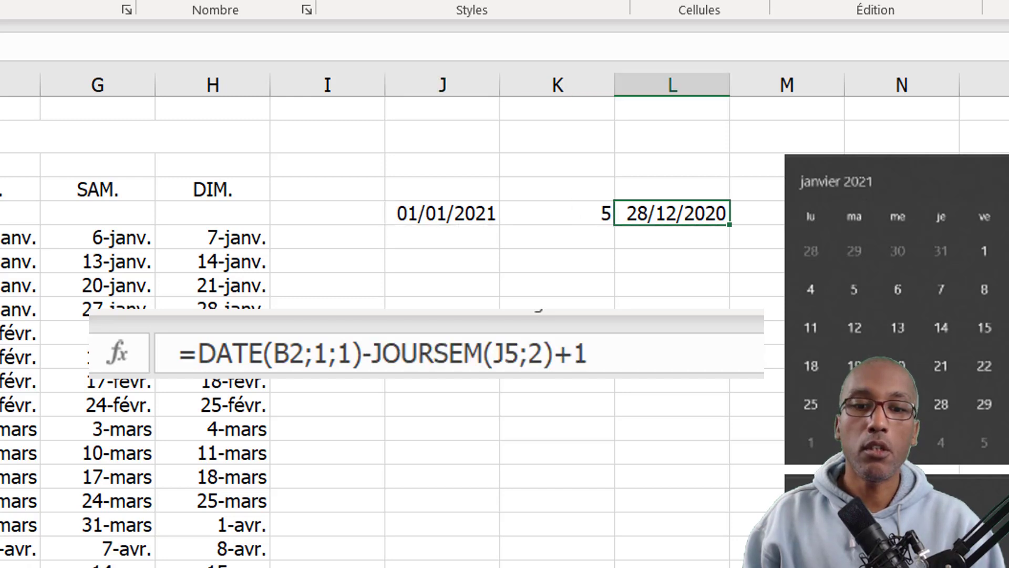
pyautogui.moveTo(519, 353); pyautogui.dragTo(494, 353)
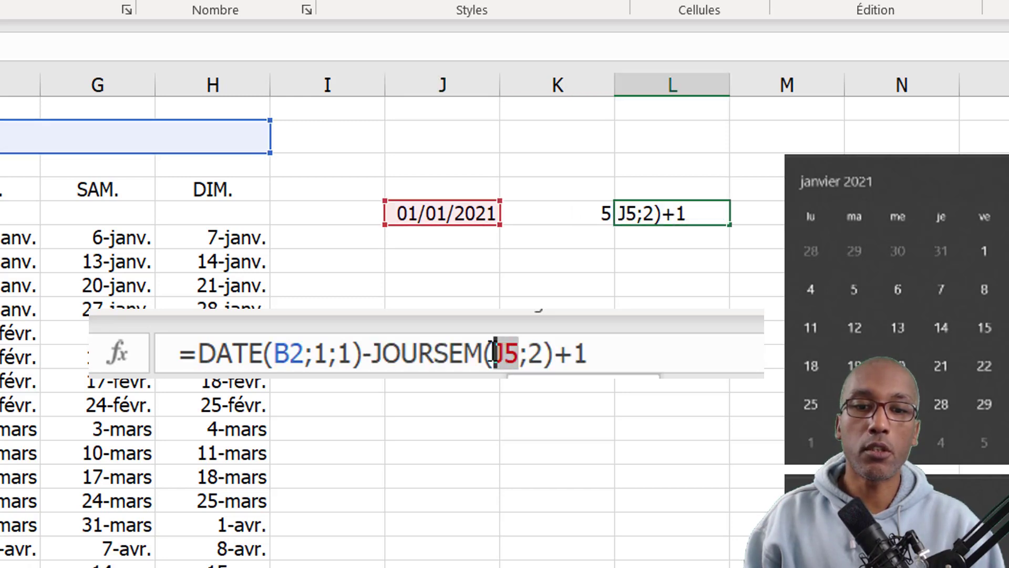
pyautogui.hotkey('ctrl', 'v')
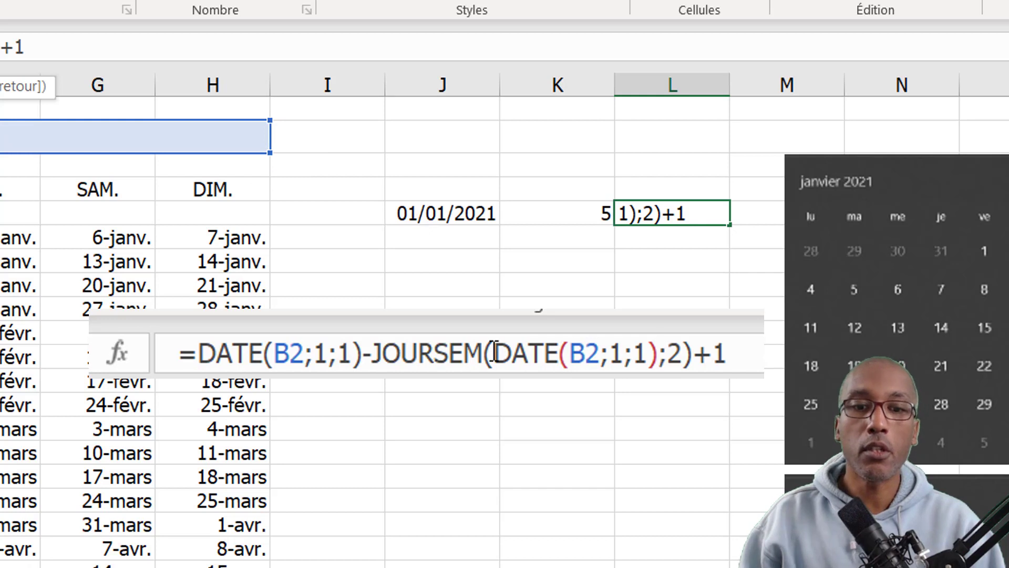
pyautogui.hotkey('ctrl', 'Return')
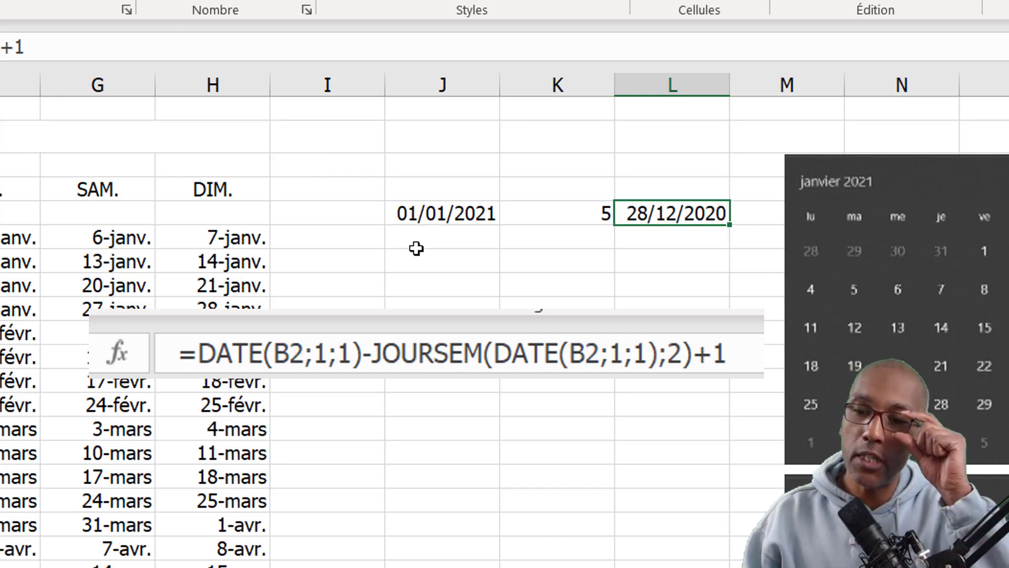
pyautogui.press('F2')
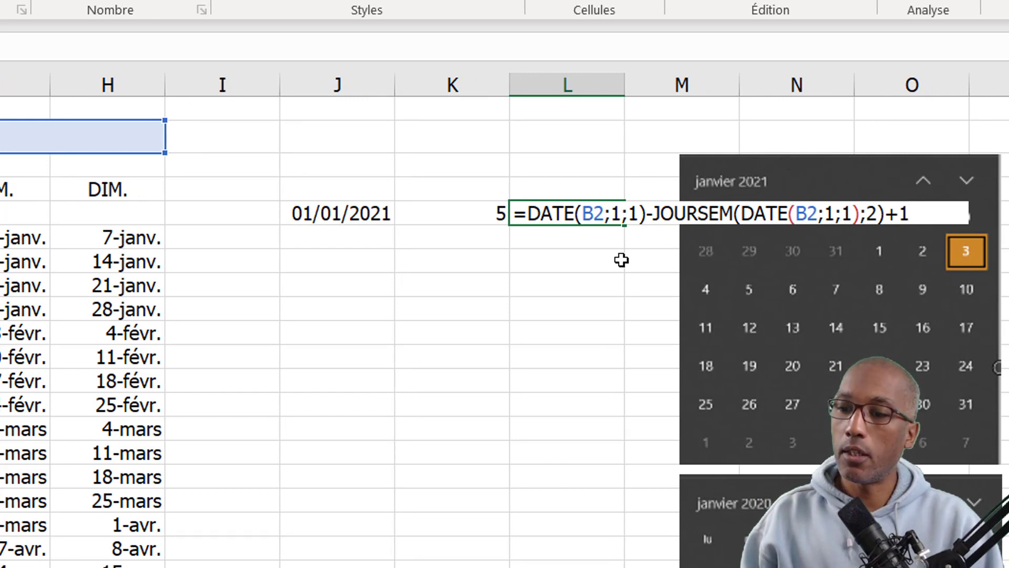
pyautogui.hotkey('ctrl', 'Return')
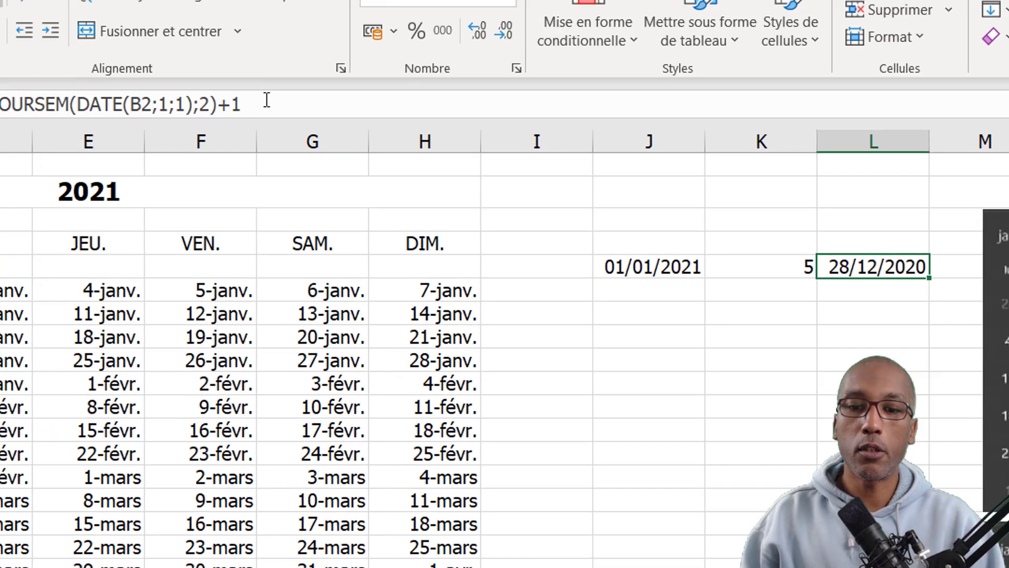
# - Replace the start argument of B6's SEQUENCE with L5's expression, making it =SEQUENCE(53;7;DATE(B2;1;1)-JOURSEM(DATE(B2;1;1);2)+1;1)
pyautogui.moveTo(678, 174); pyautogui.dragTo(304, 178)
pyautogui.hotkey('ctrl', 'c')
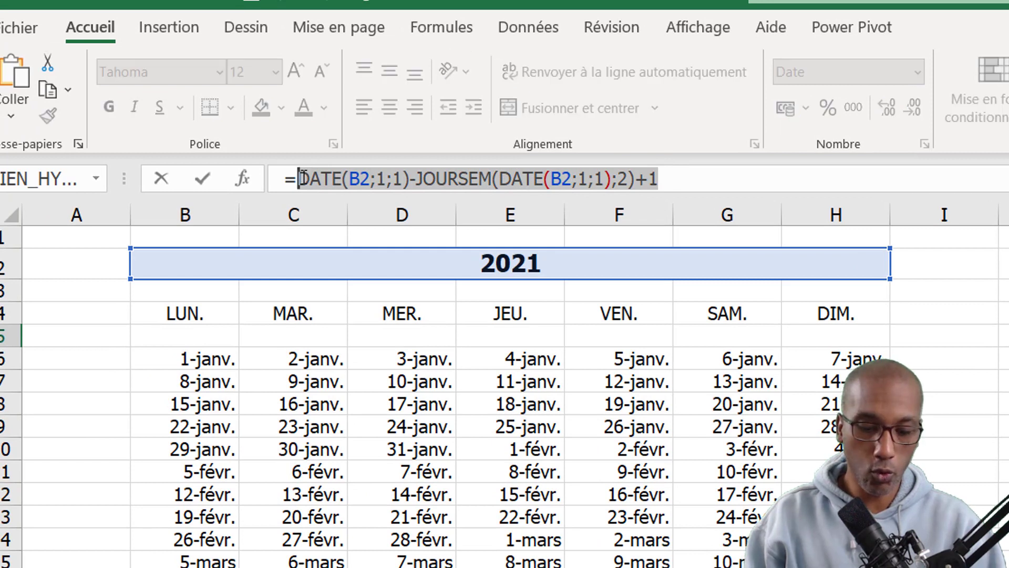
pyautogui.press('Escape')
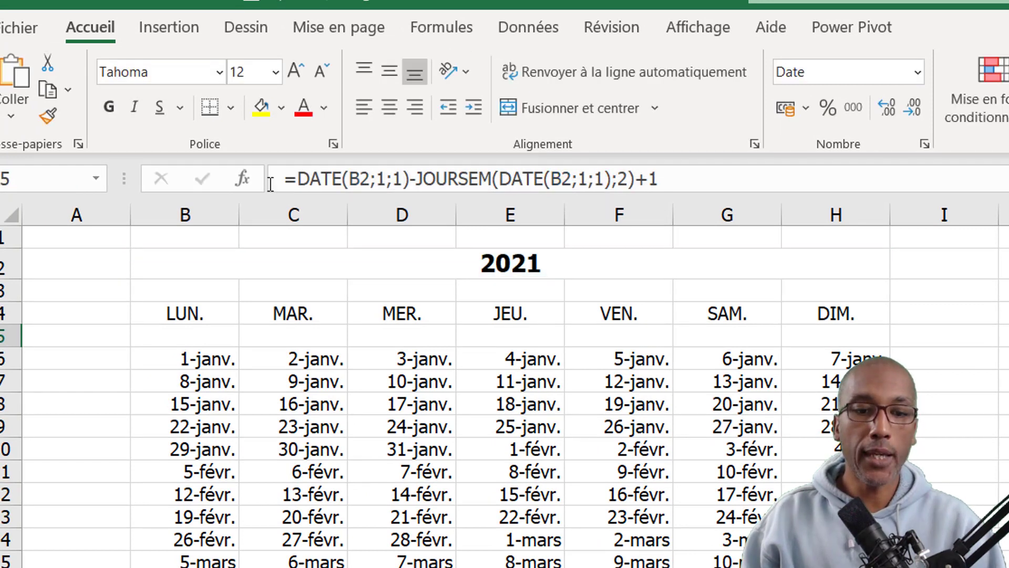
pyautogui.click(181, 360)
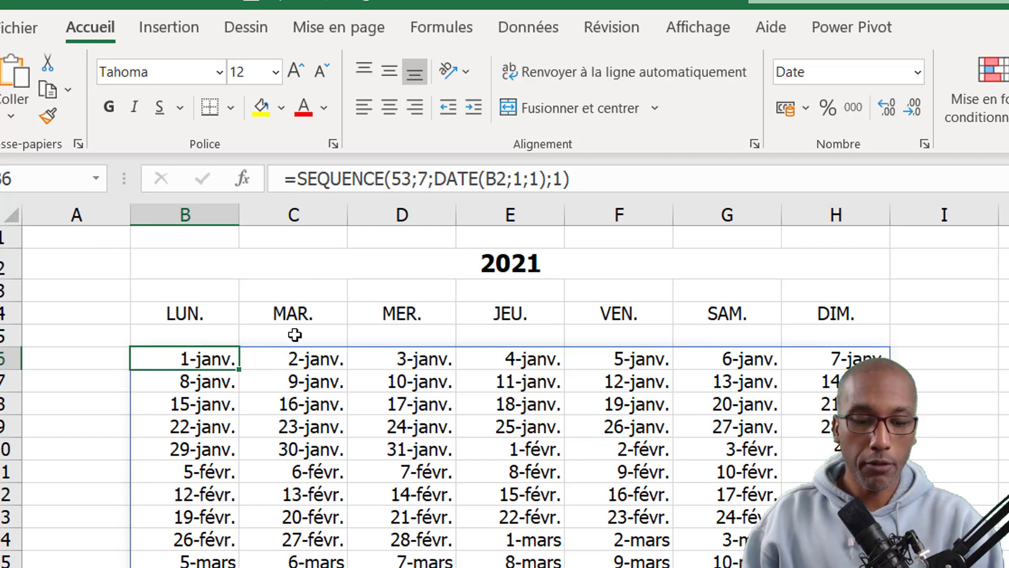
pyautogui.press('F2')
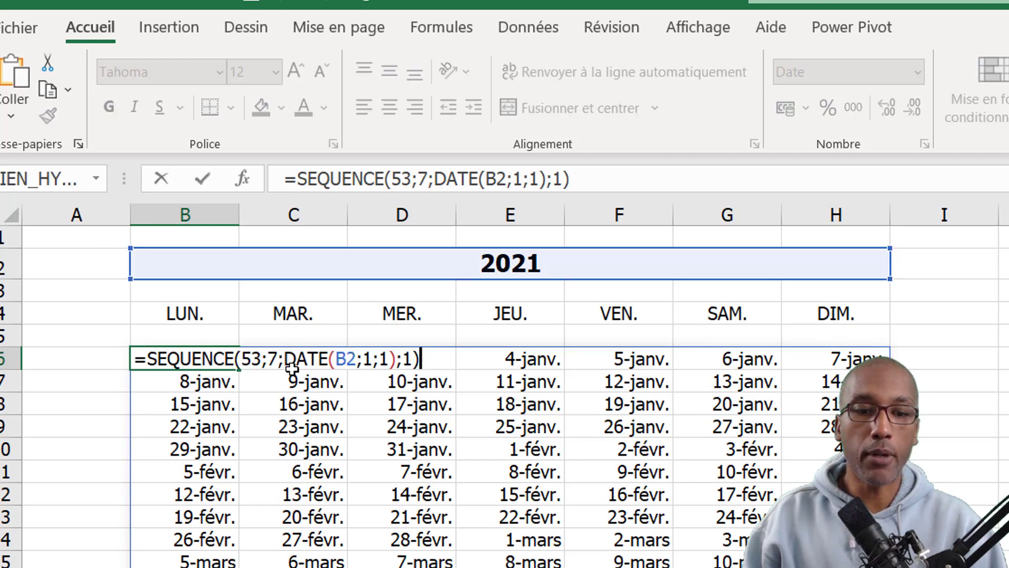
pyautogui.moveTo(281, 359); pyautogui.dragTo(398, 359)
pyautogui.click(309, 359)
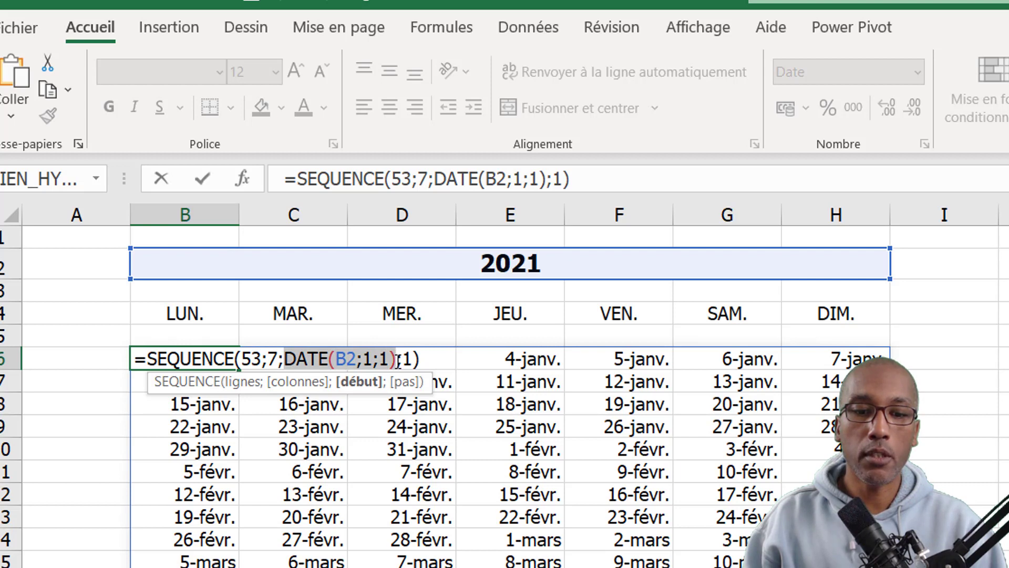
pyautogui.hotkey('ctrl', 'v')
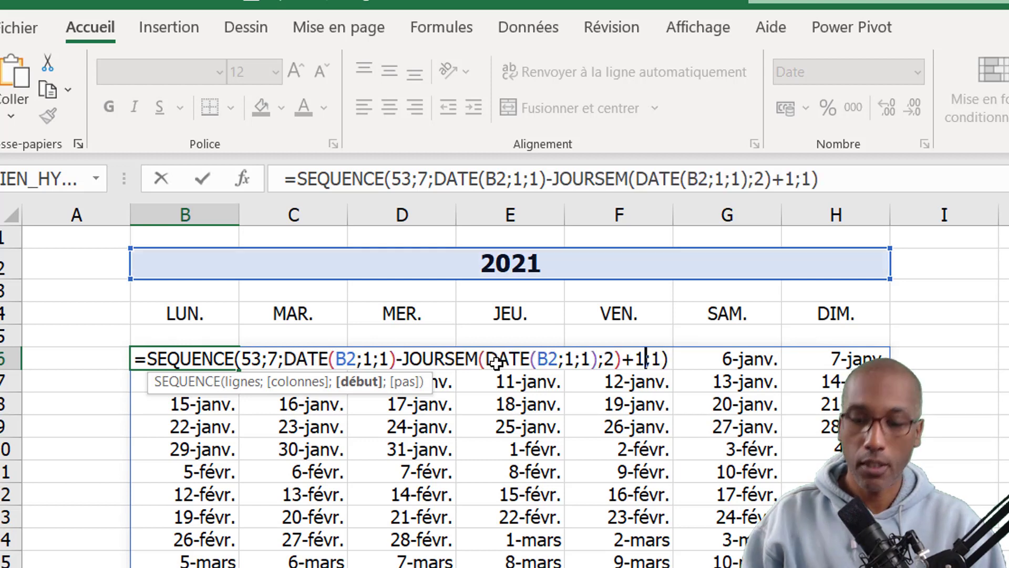
pyautogui.hotkey('ctrl', 'Return')
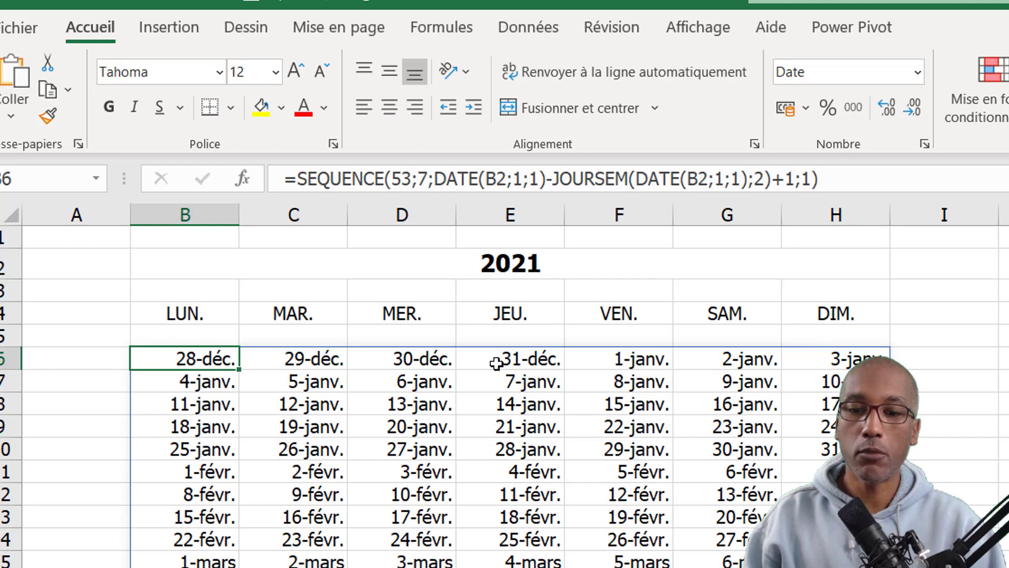
# - Examine the calendar dates from the first week in row 6 to the last week in row 58 against the weekday headings
pyautogui.scroll(-9, 578, 478)
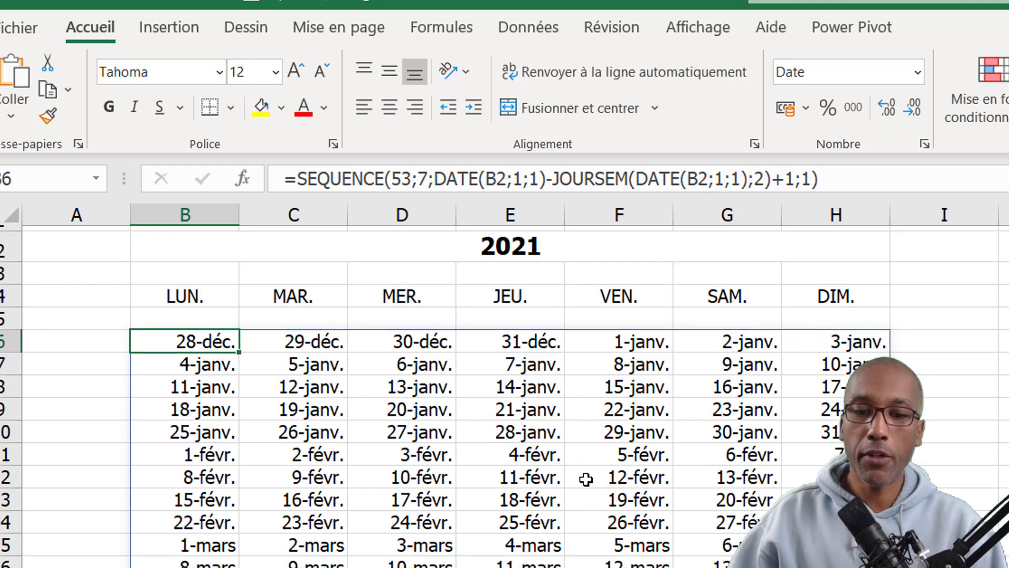
pyautogui.scroll(-4, 601, 473)
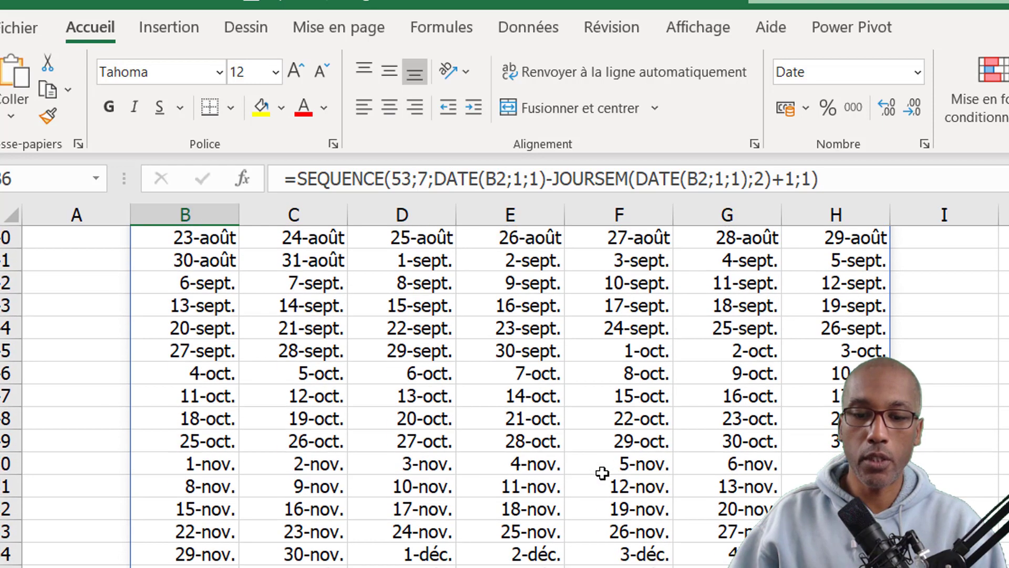
pyautogui.click(727, 567)
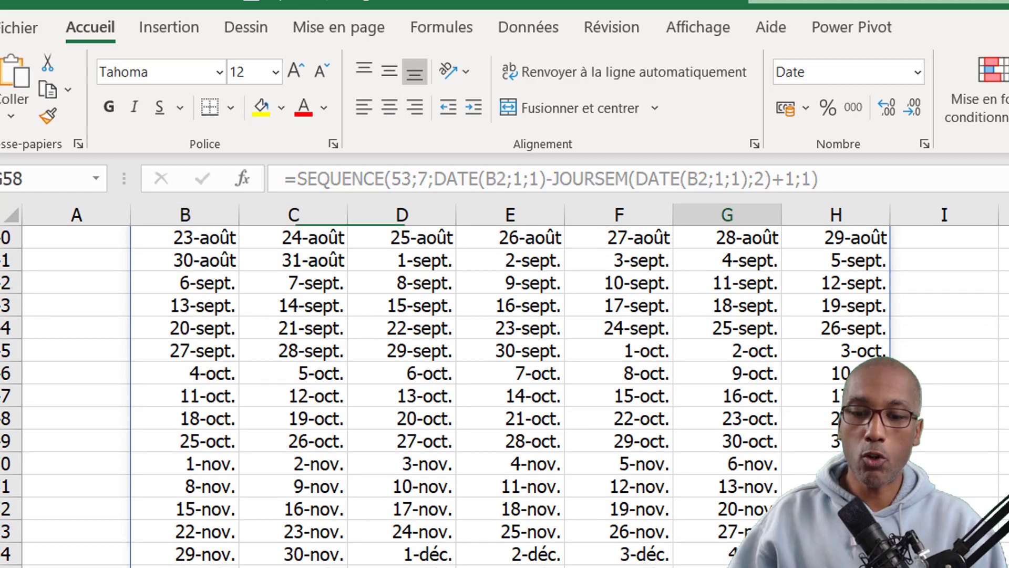
pyautogui.click(836, 567)
pyautogui.click(727, 567)
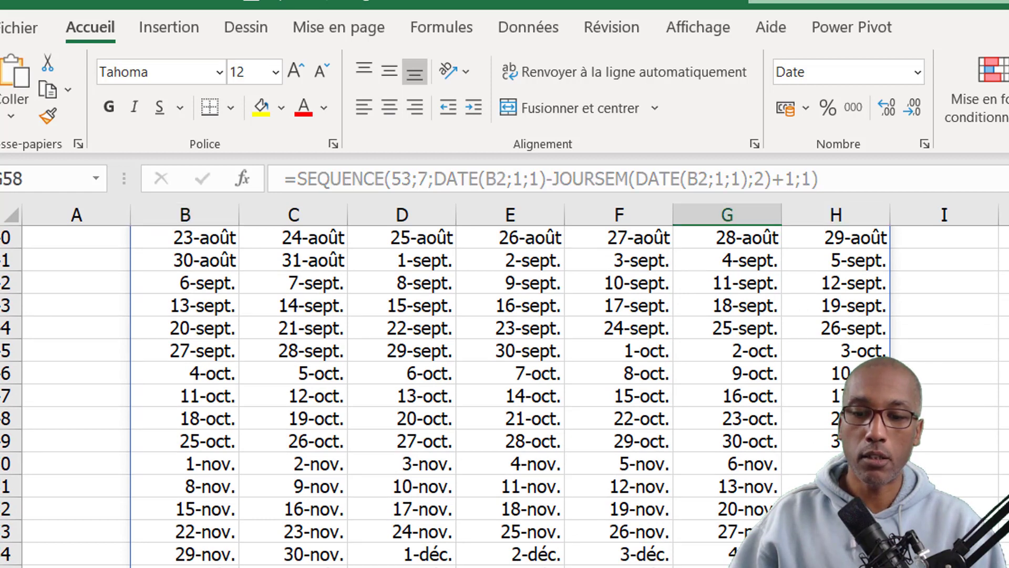
pyautogui.click(836, 567)
pyautogui.scroll(11, 836, 563)
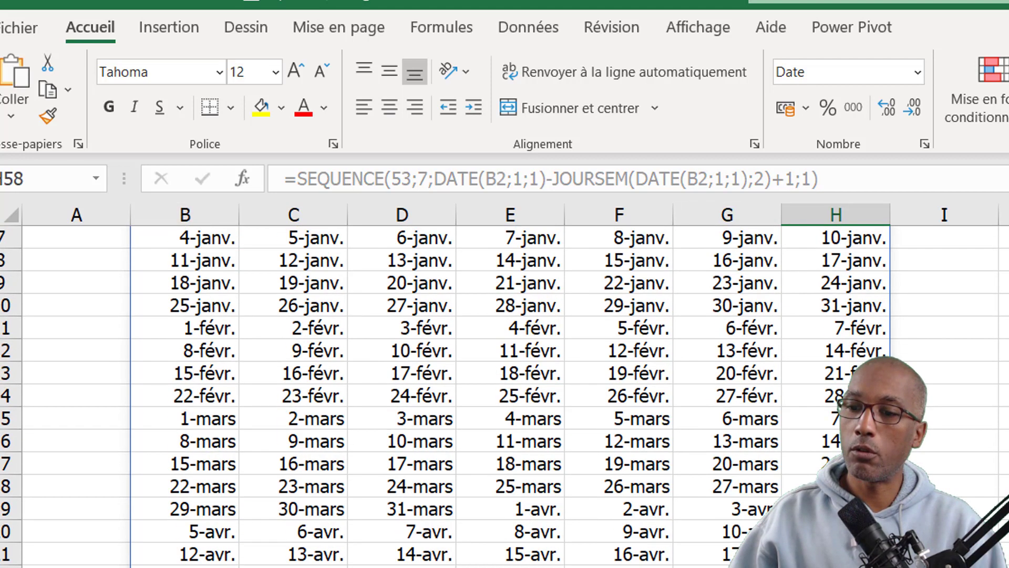
pyautogui.scroll(2, 505, 395)
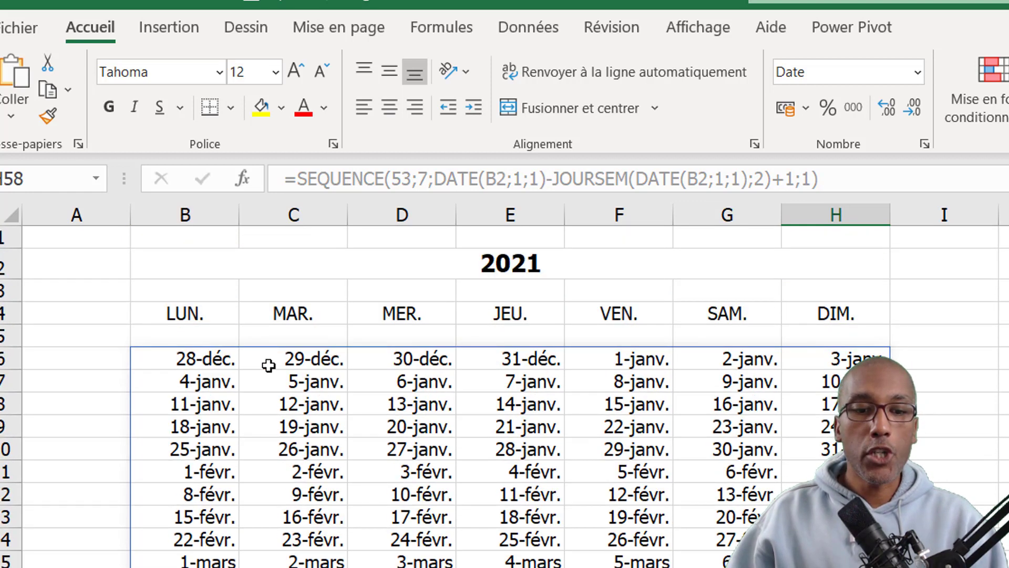
pyautogui.click(189, 357)
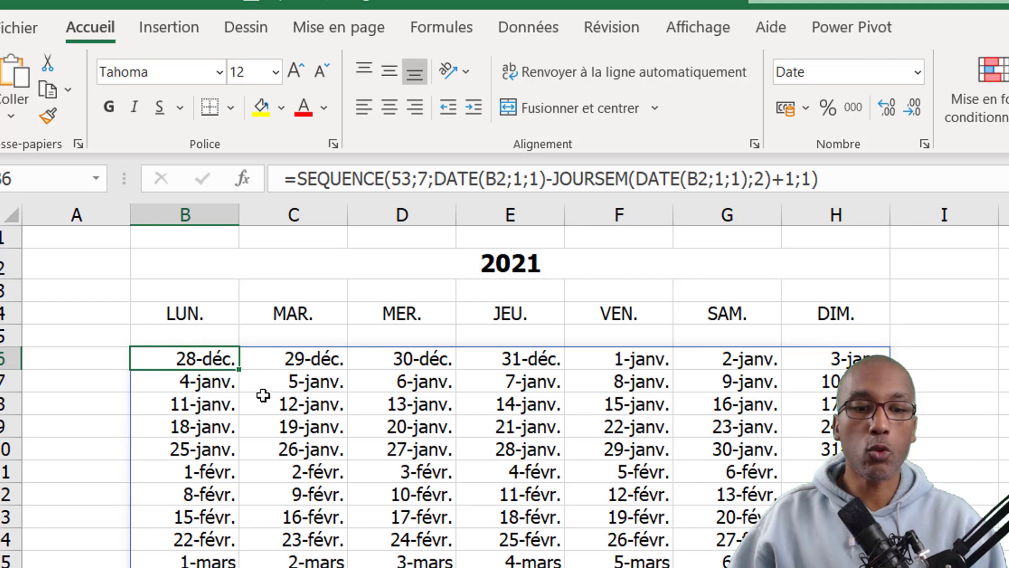
pyautogui.click(633, 359)
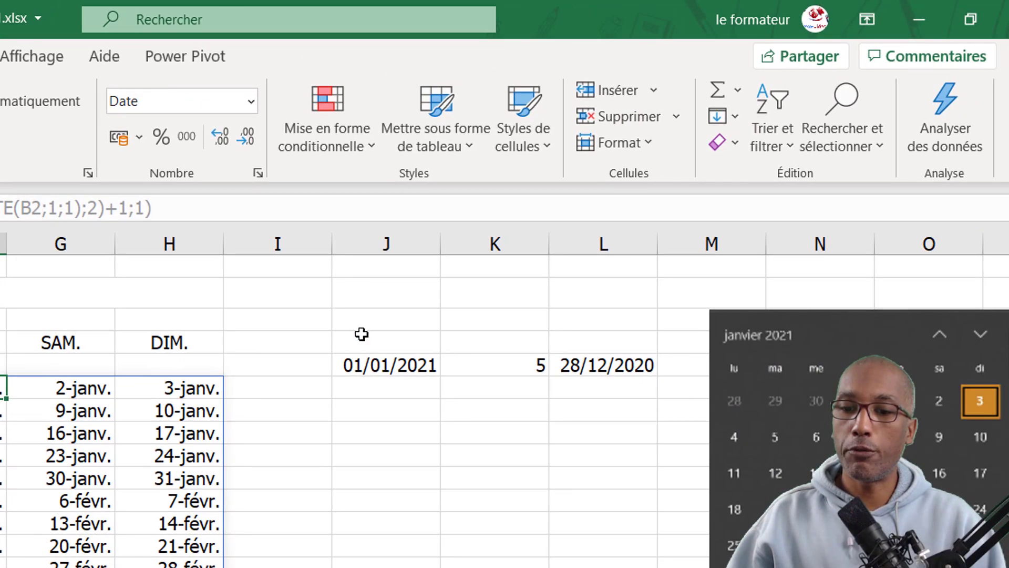
# - Clear the helper formulas in the range J3:L6 beside the calendar
pyautogui.moveTo(361, 334); pyautogui.dragTo(584, 392)
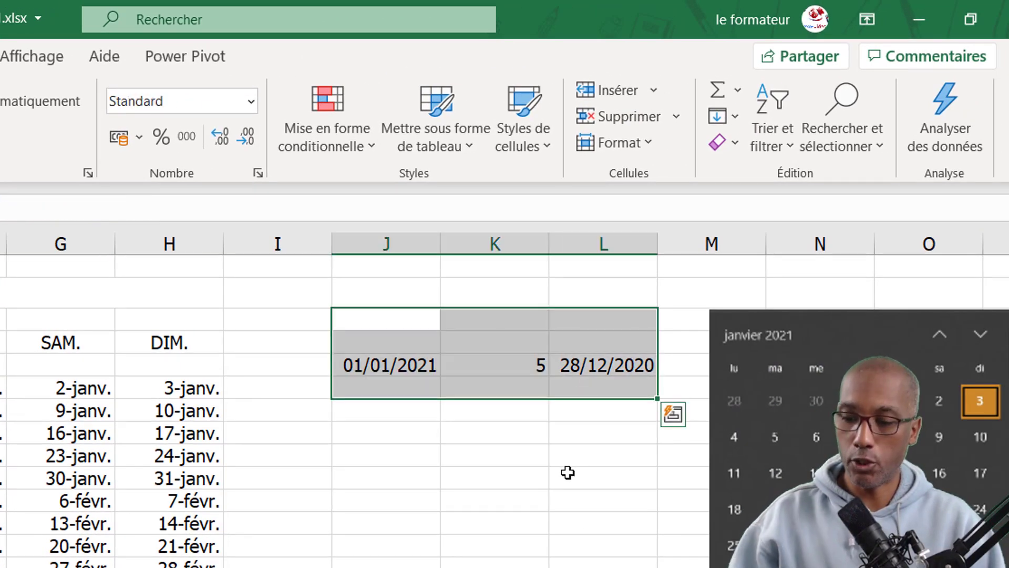
pyautogui.press('Delete')
pyautogui.click(568, 472)
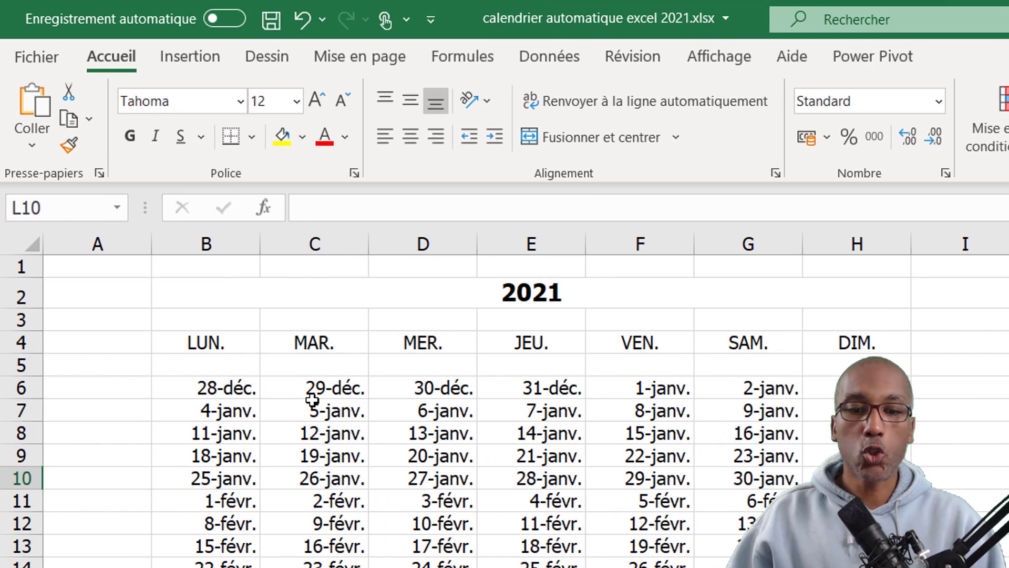
pyautogui.scroll(-1, 838, 563)
pyautogui.scroll(8, 190, 383)
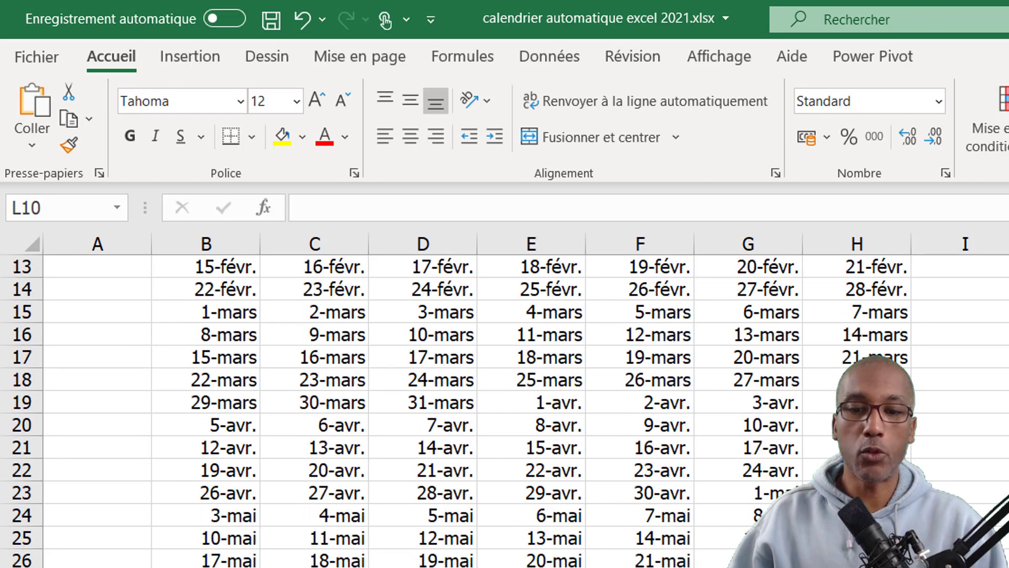
# - Examine B6's SEQUENCE formula and the calendar dates outside 2021 in B6:E6 and G58:H58
pyautogui.click(190, 387)
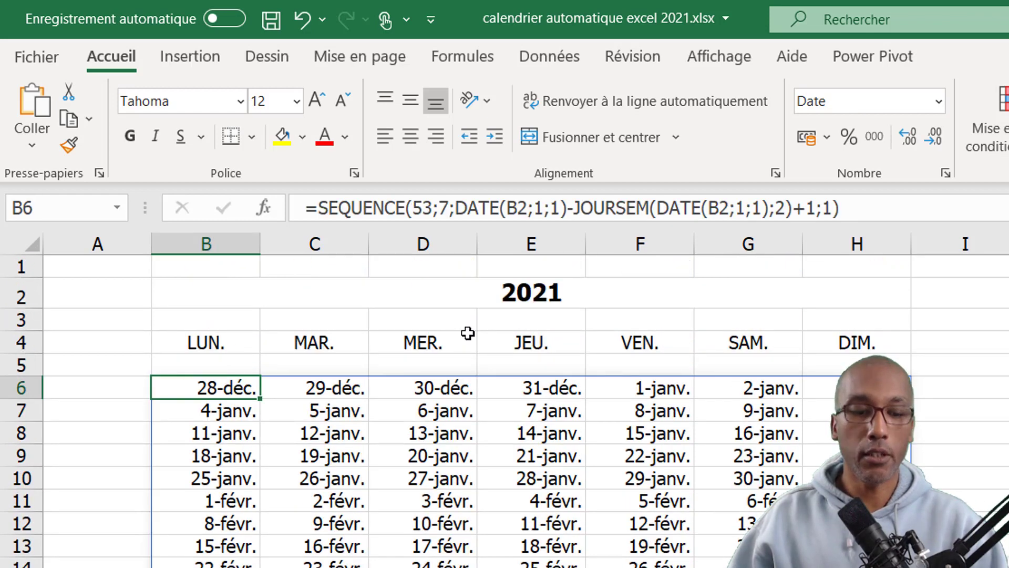
pyautogui.press('F2')
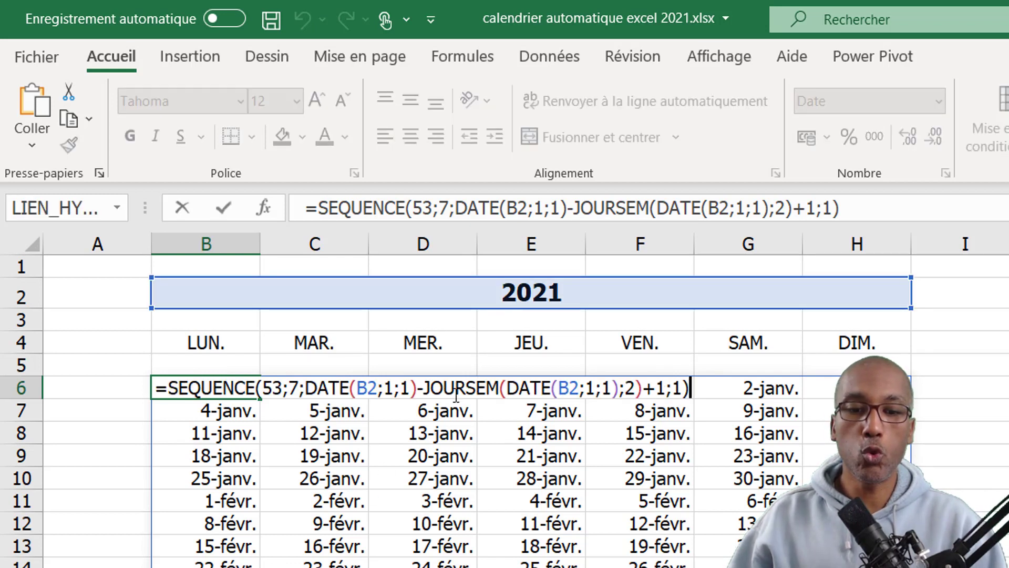
pyautogui.hotkey('ctrl', 'Return')
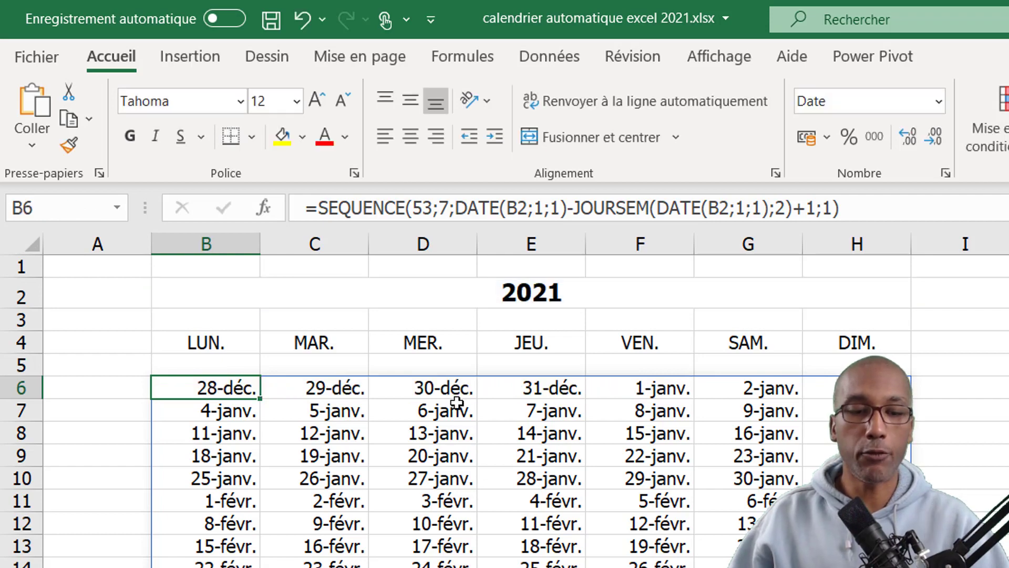
pyautogui.scroll(-11, 536, 478)
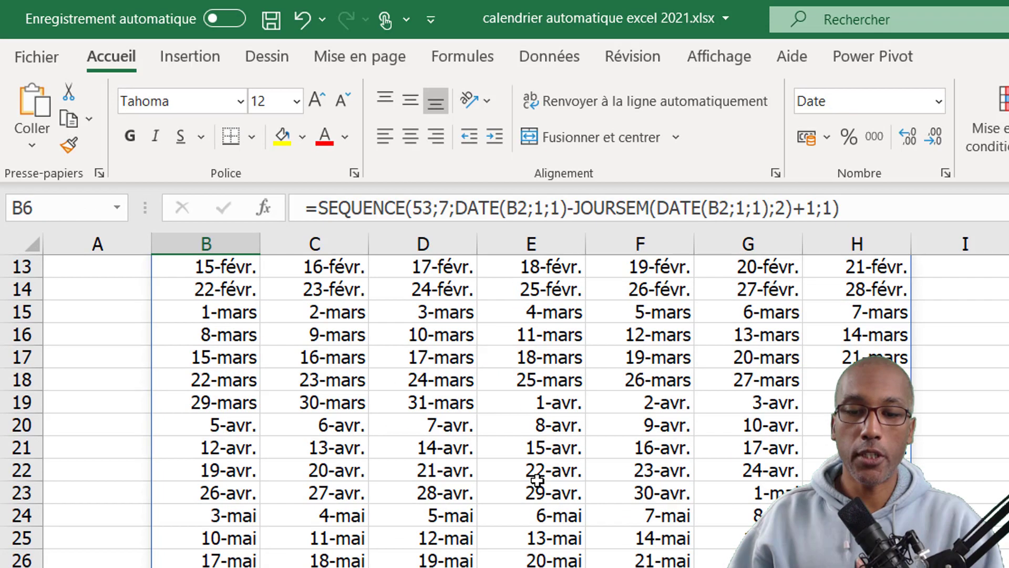
pyautogui.scroll(1, 537, 479)
pyautogui.scroll(10, 538, 480)
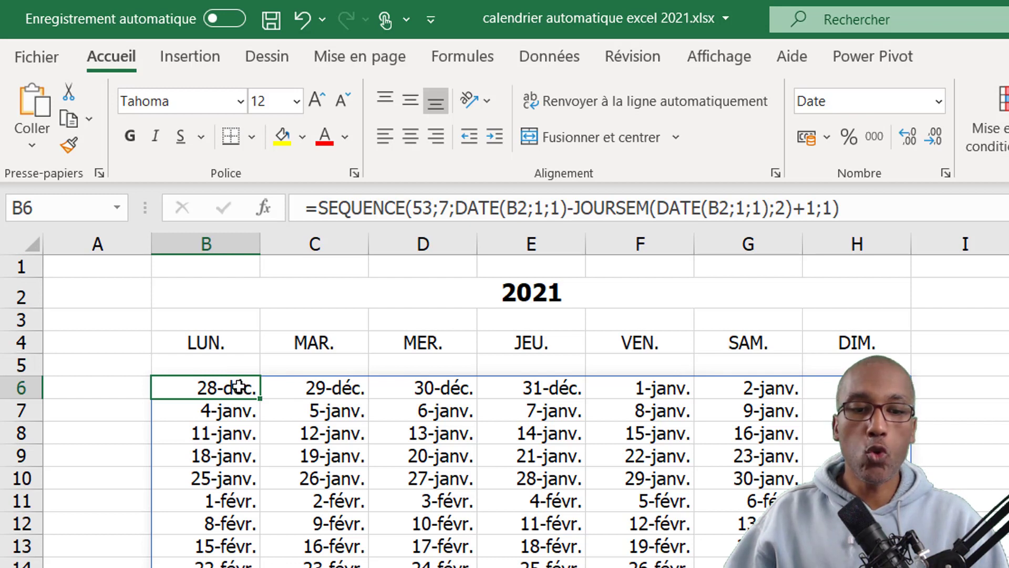
pyautogui.moveTo(240, 387); pyautogui.dragTo(566, 389)
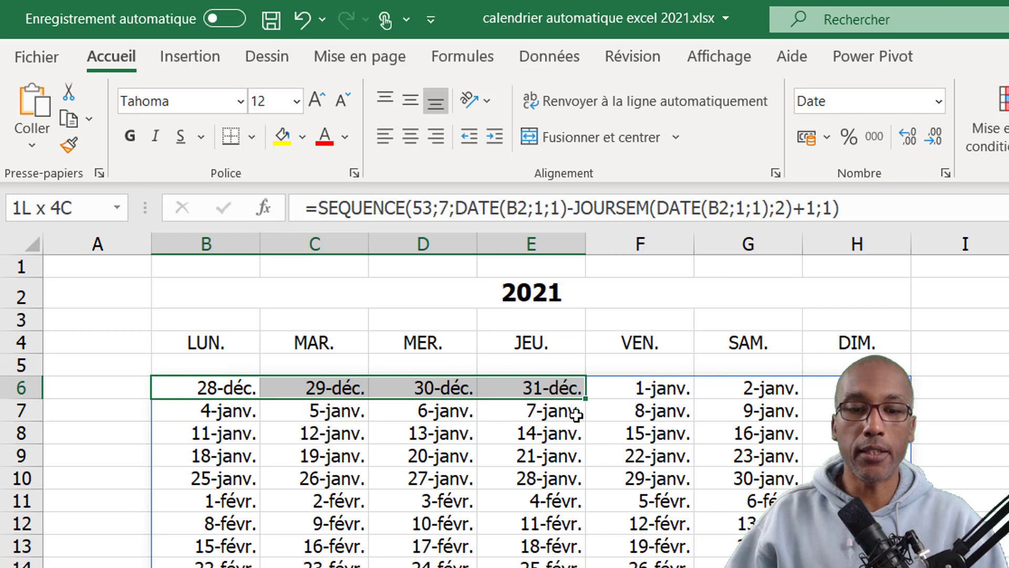
pyautogui.scroll(-15, 766, 540)
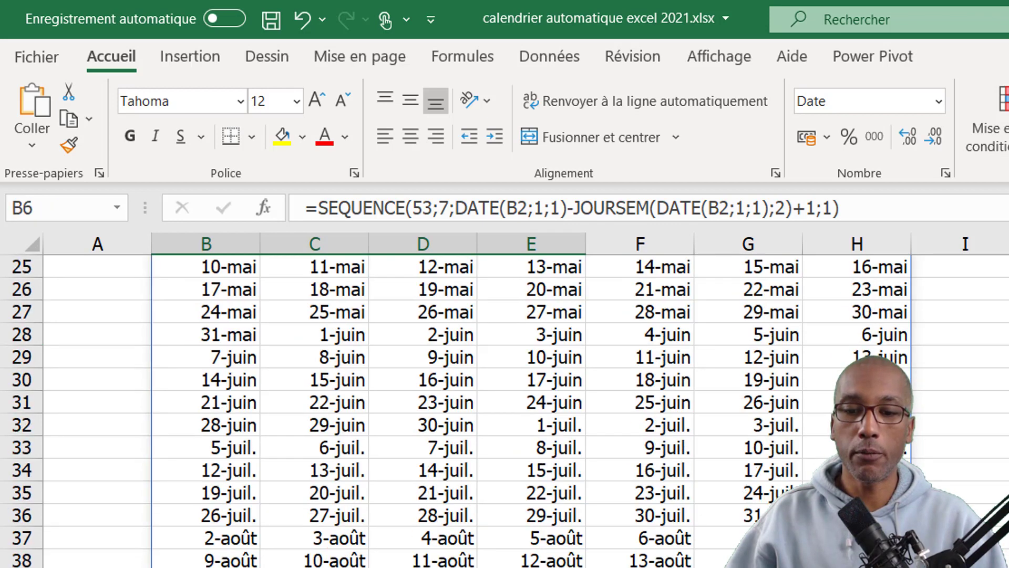
pyautogui.moveTo(766, 540); pyautogui.dragTo(846, 539)
pyautogui.scroll(15, 830, 541)
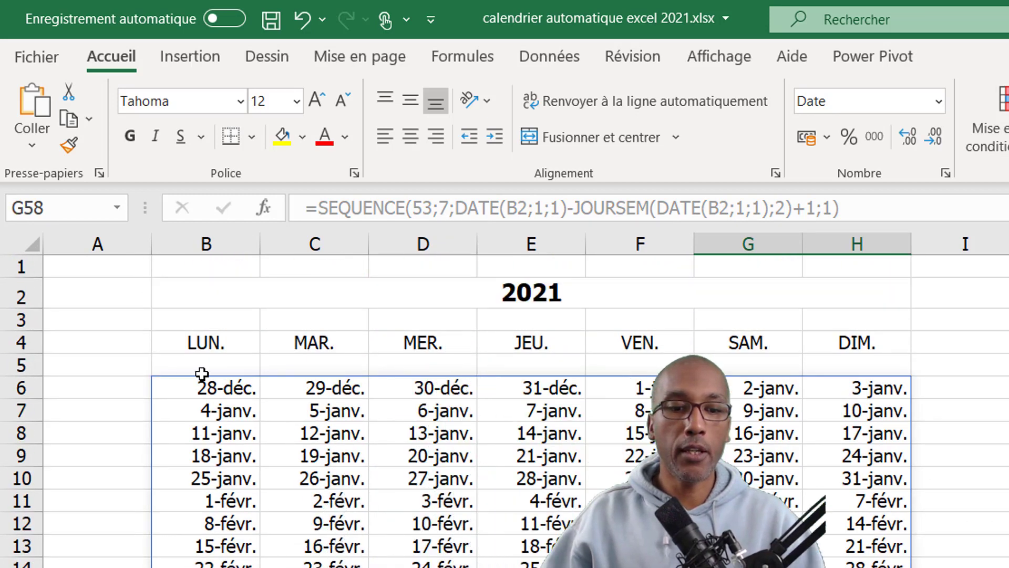
# - Create a conditional formatting rule on the whole calendar range B6:H58, using the rule type that determines the formatted cells by a formula
pyautogui.click(231, 387)
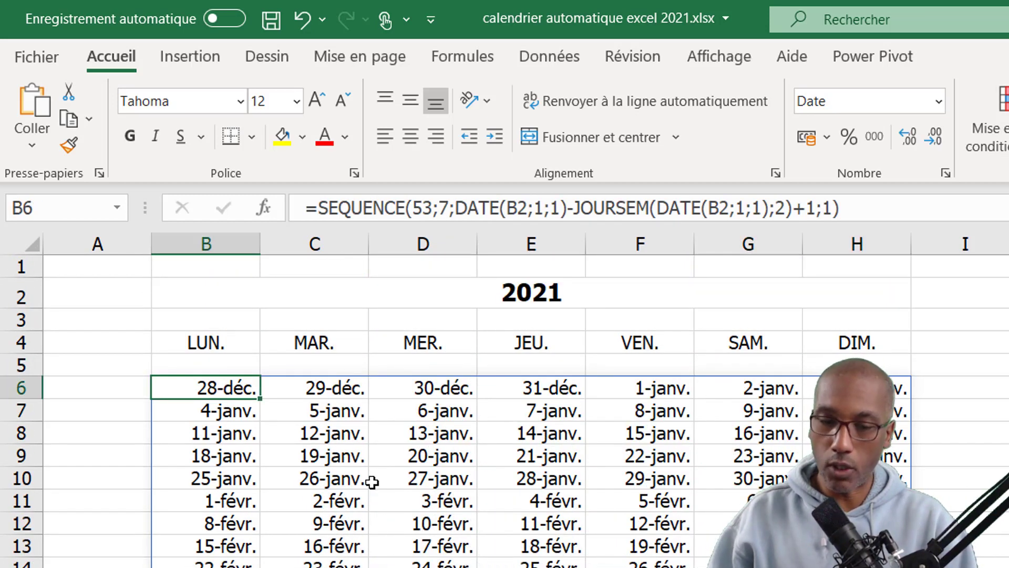
pyautogui.hotkey('ctrl', 'shift', 'Down')
pyautogui.hotkey('ctrl', 'shift', 'Right')
pyautogui.scroll(9, 372, 482)
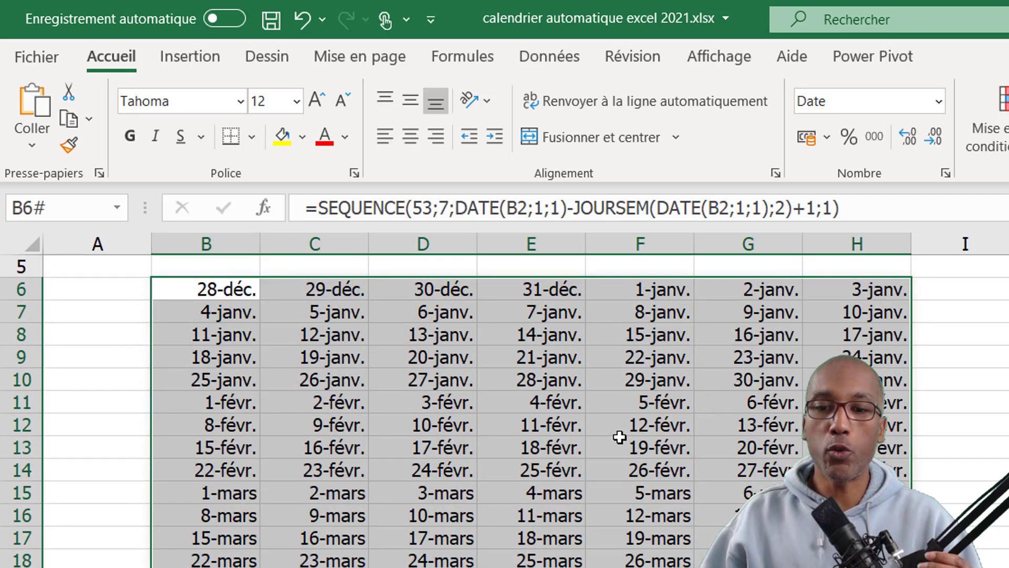
pyautogui.scroll(1, 620, 440)
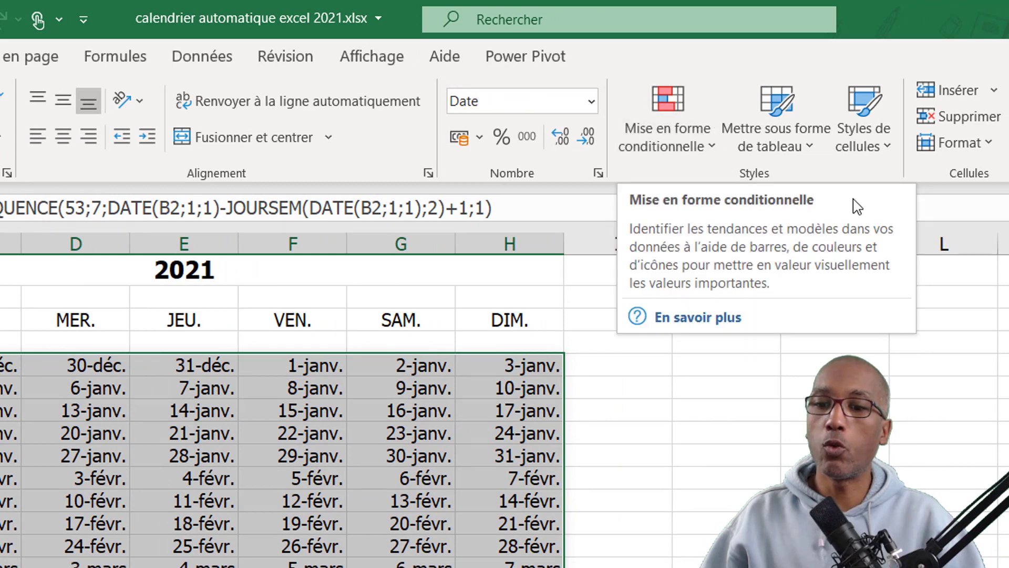
pyautogui.click(714, 154)
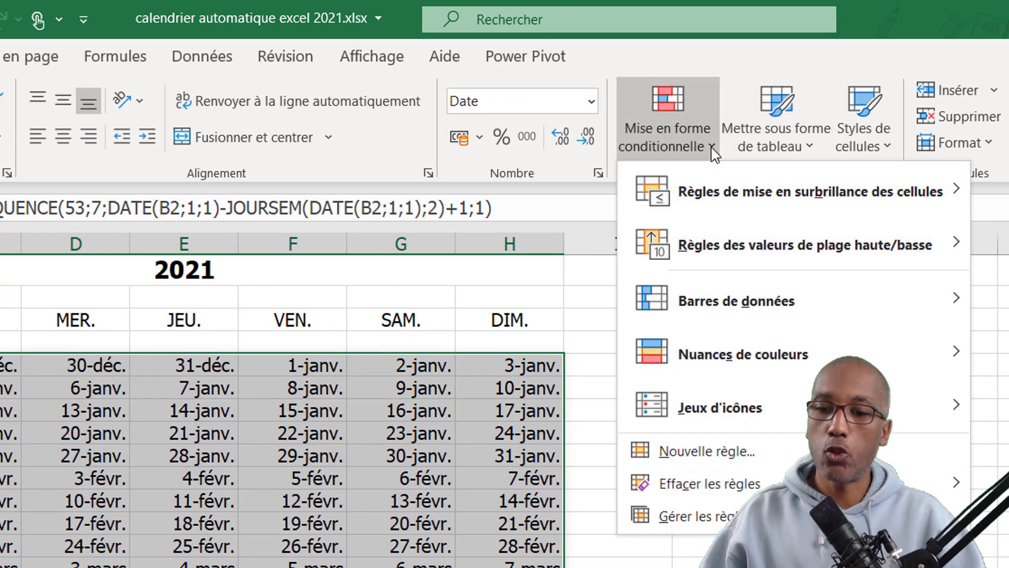
pyautogui.click(767, 462)
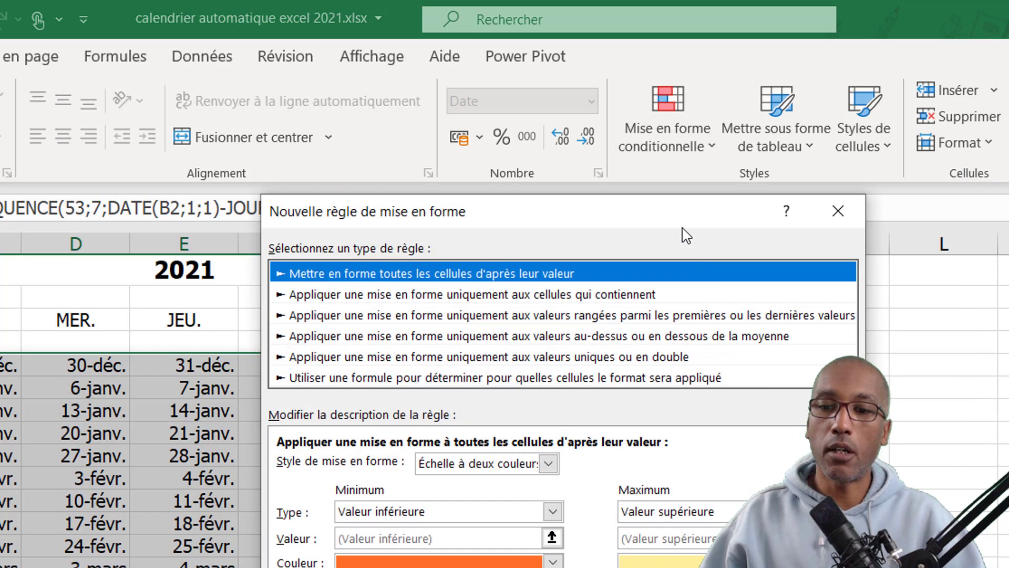
pyautogui.moveTo(683, 219); pyautogui.dragTo(657, 208)
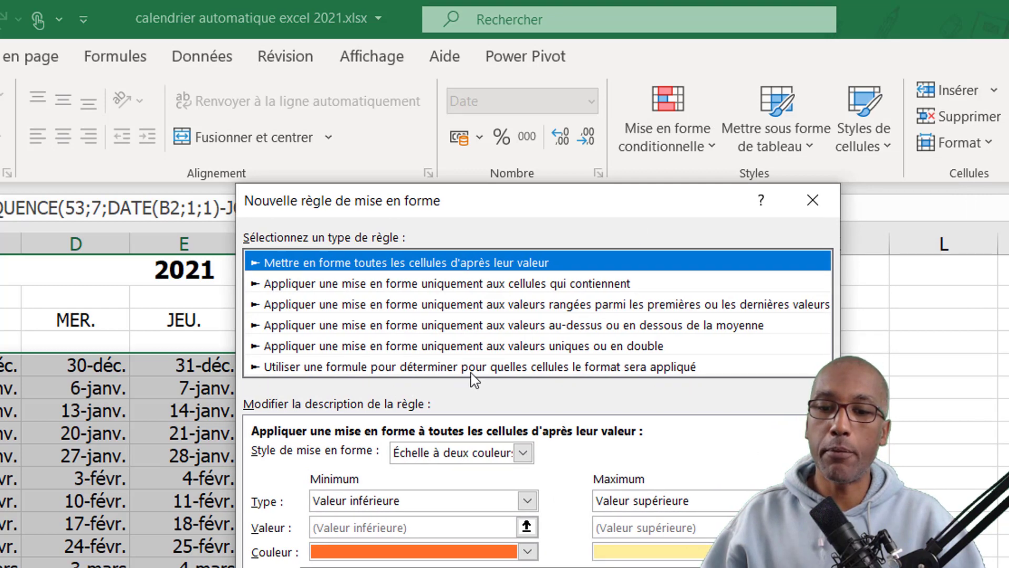
pyautogui.click(708, 368)
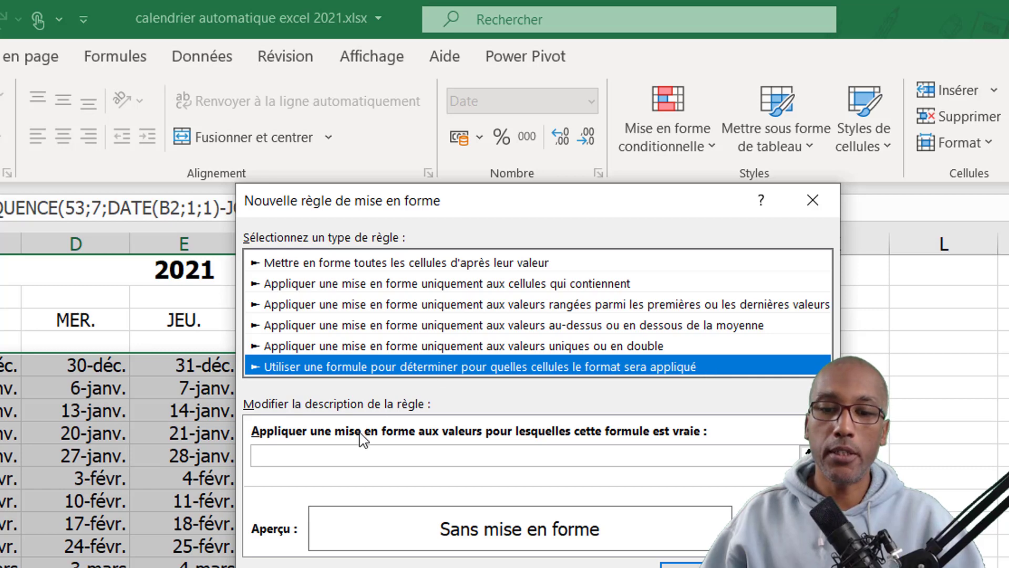
pyautogui.click(340, 454)
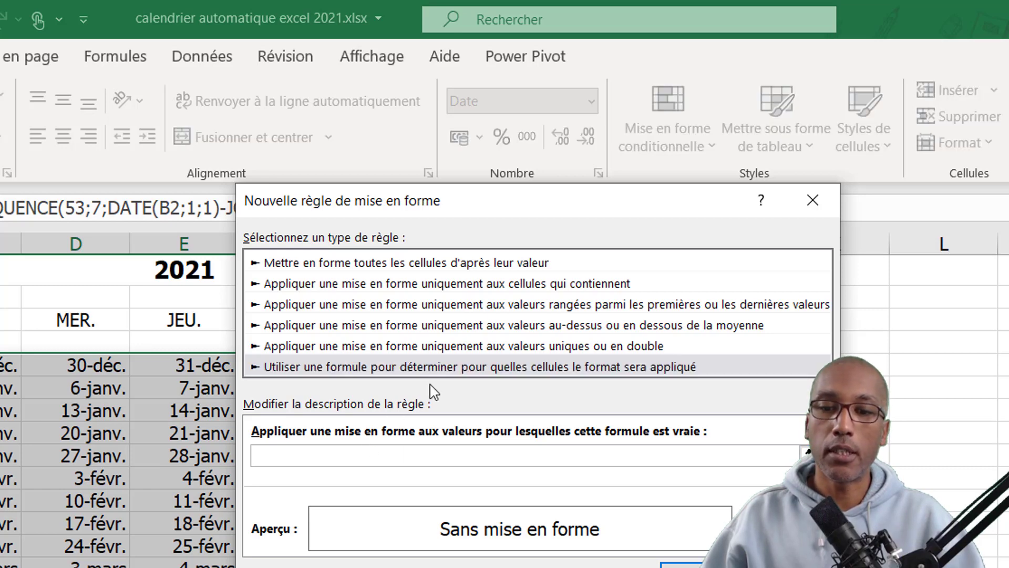
pyautogui.moveTo(542, 210); pyautogui.dragTo(701, 133)
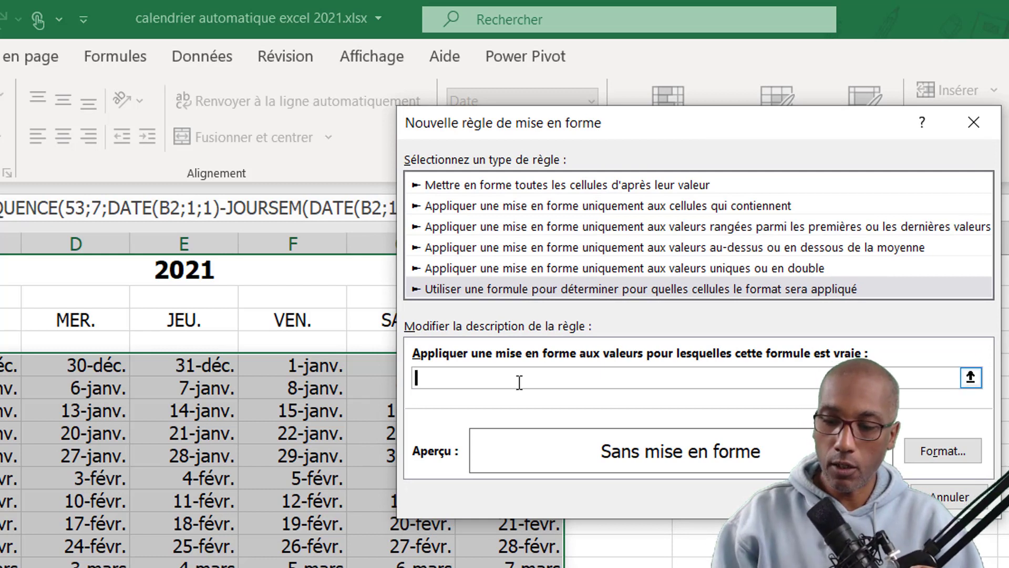
# - Enter =$B$2<>annee(B6) as the rule's formula, with B2 absolute and B6 relative
pyautogui.write('=')
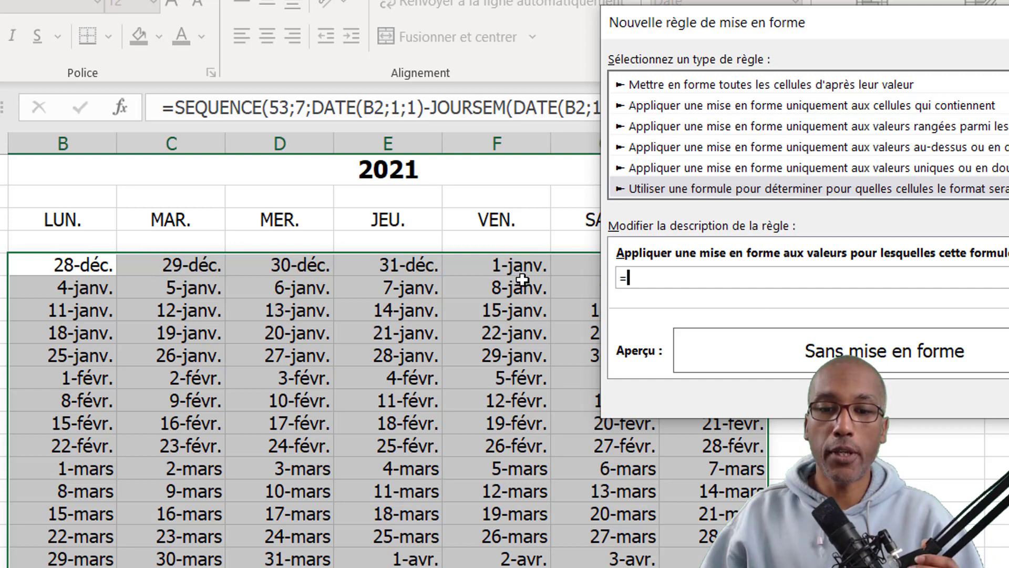
pyautogui.click(440, 179)
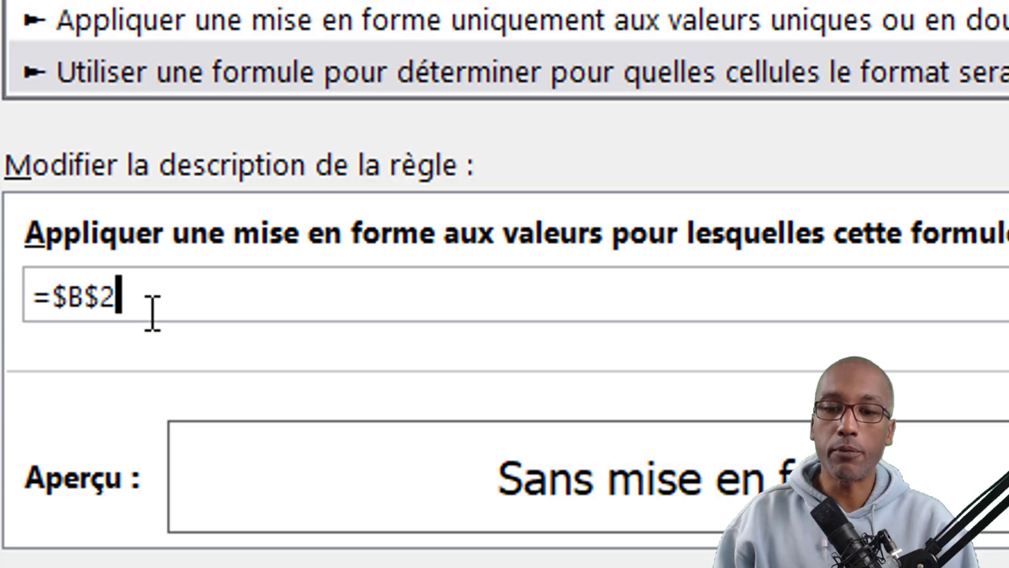
pyautogui.write('>')
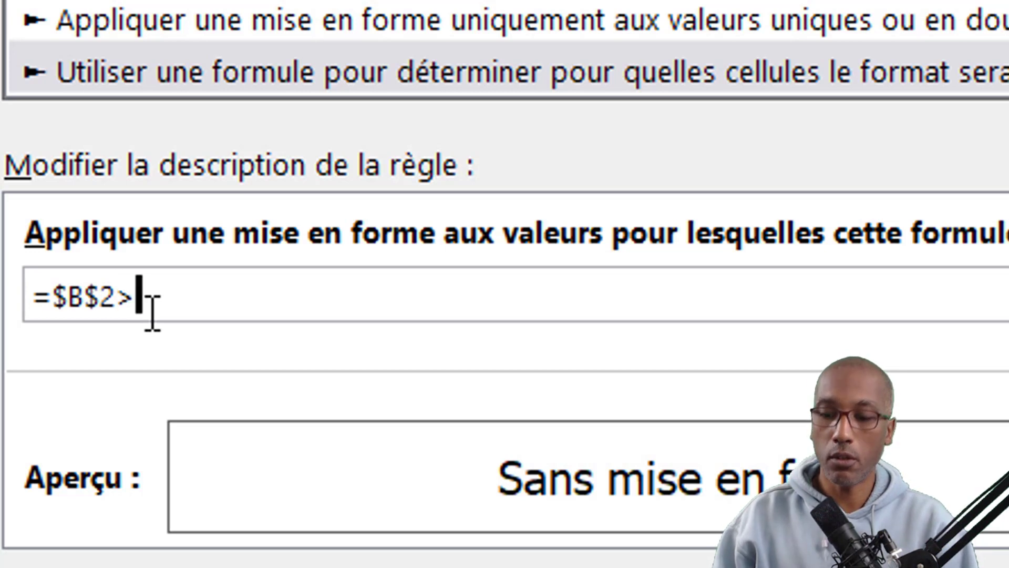
pyautogui.press('BackSpace')
pyautogui.write('<')
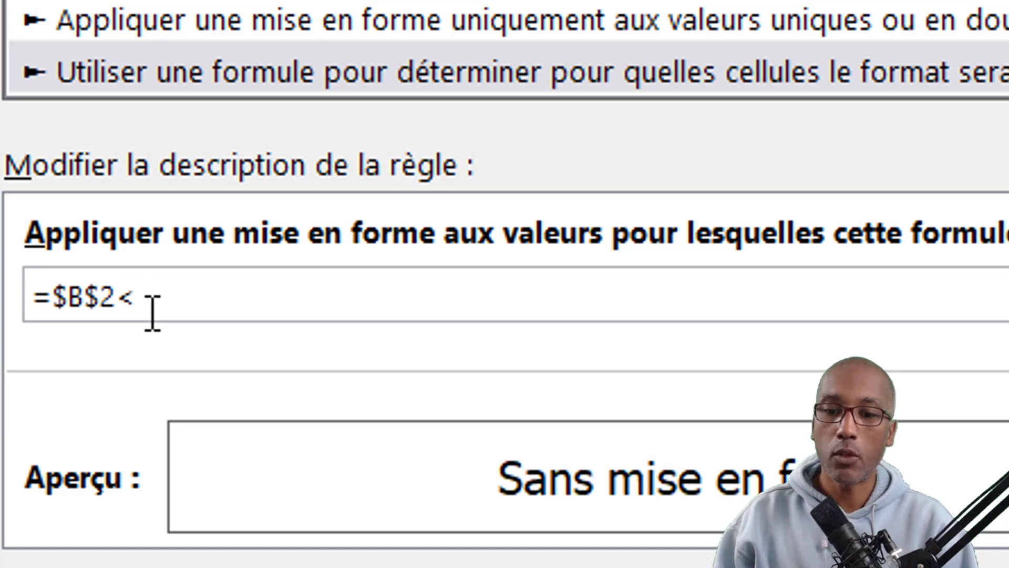
pyautogui.write('>')
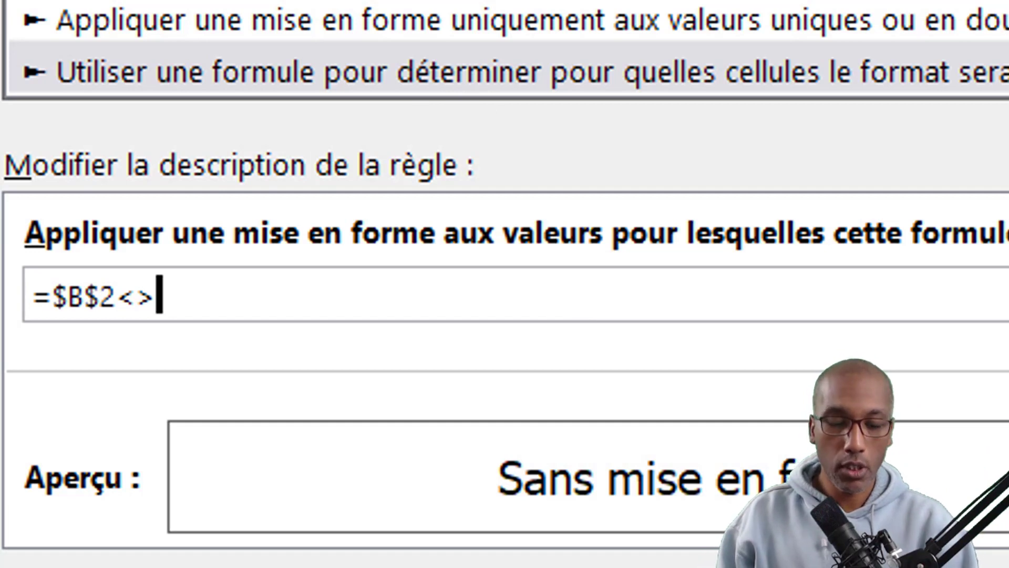
pyautogui.write('annee')
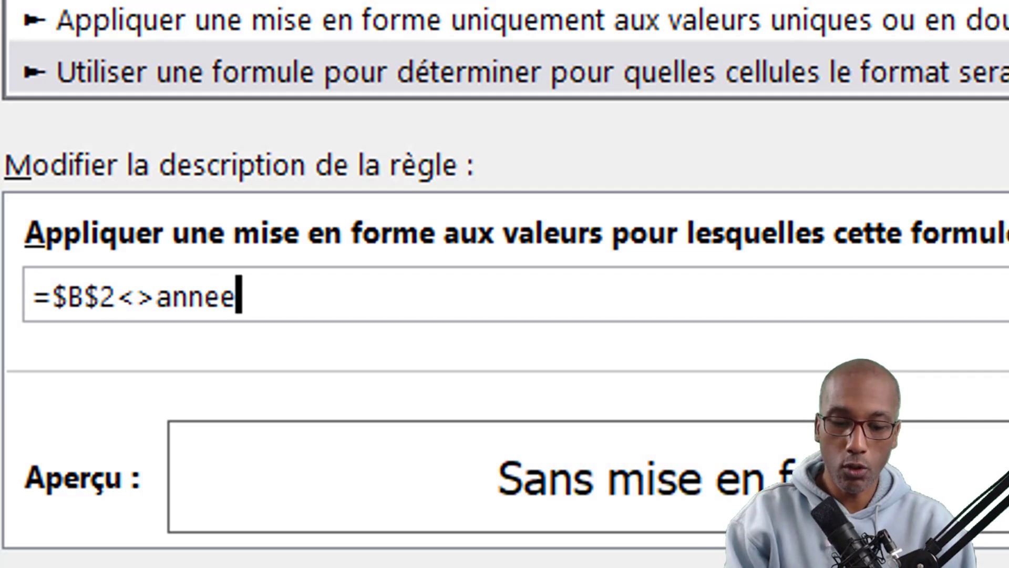
pyautogui.write('(')
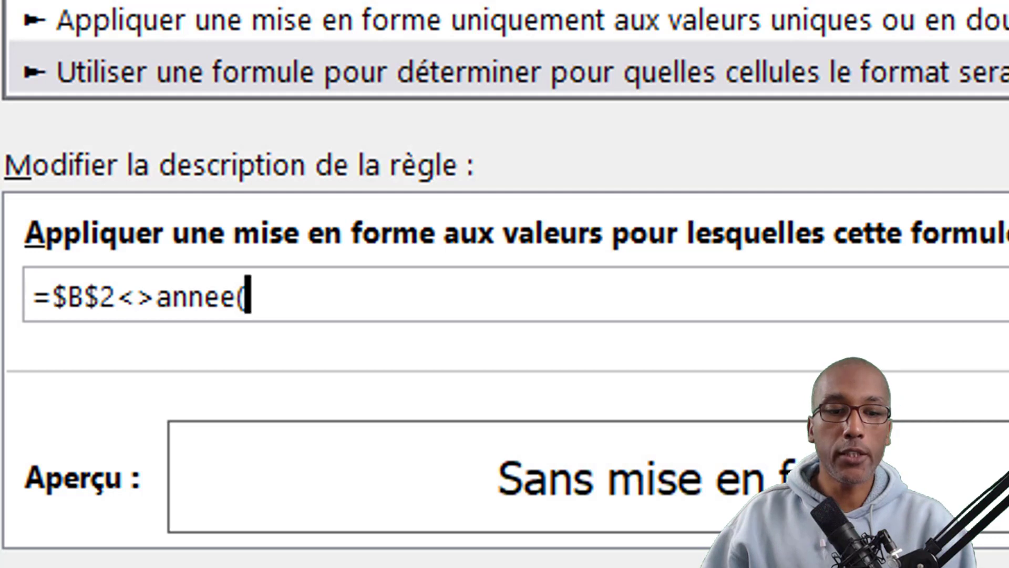
pyautogui.write('$B$6')
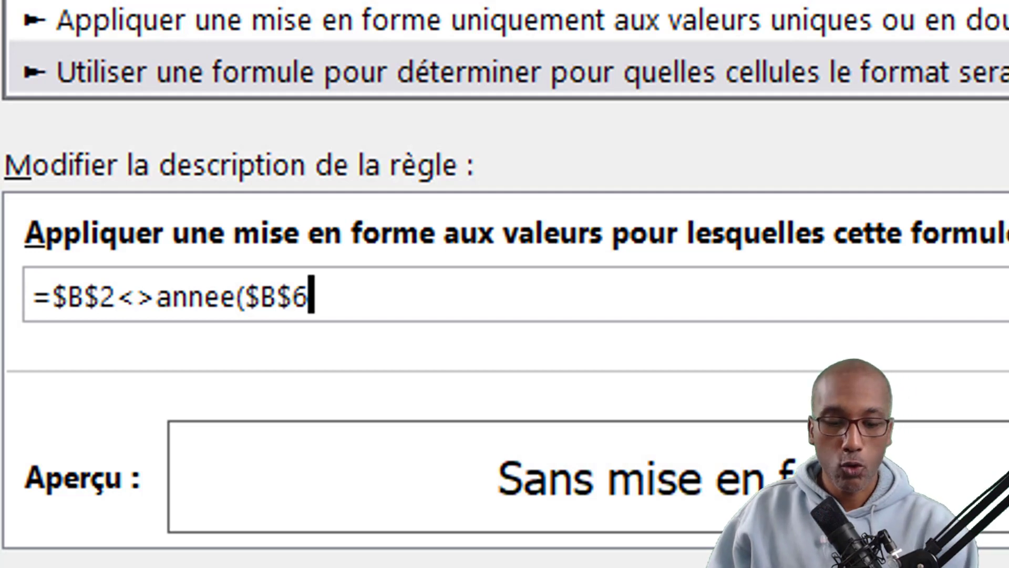
pyautogui.press('F4')
pyautogui.press('F4')
pyautogui.press('F4')
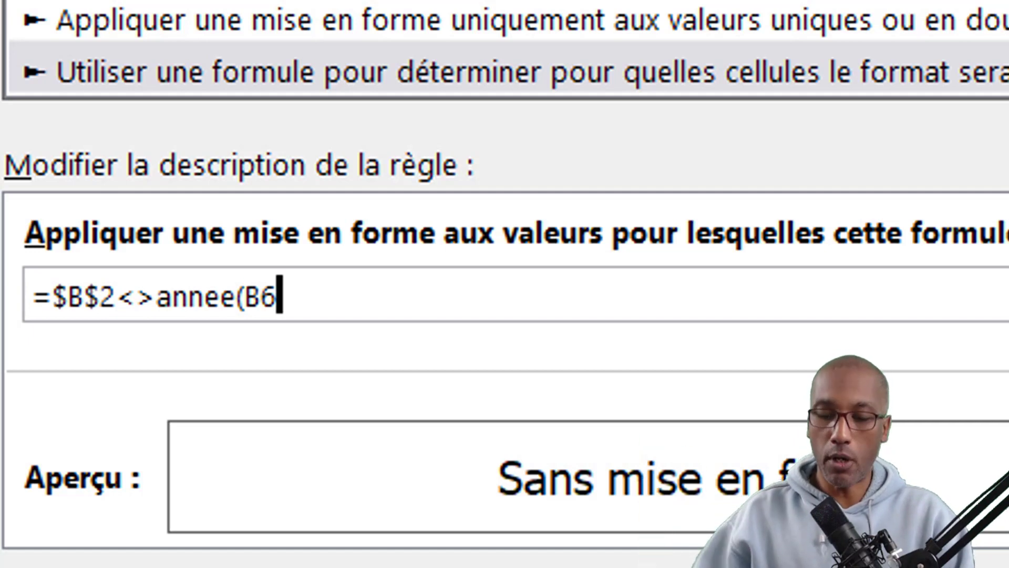
pyautogui.write(')')
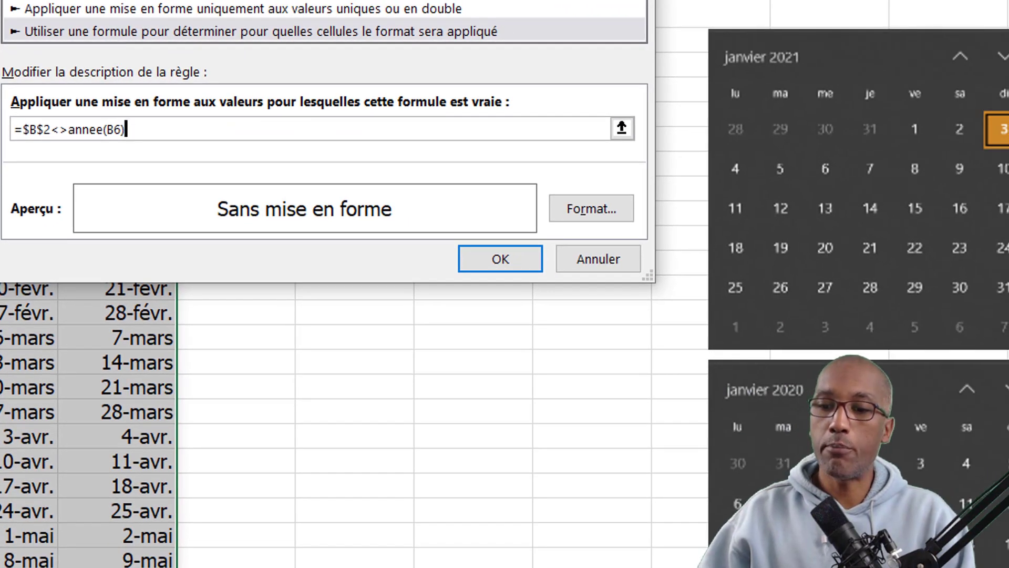
# - Set the rule's font colour to light grey and apply the conditional formatting to the calendar
pyautogui.click(610, 213)
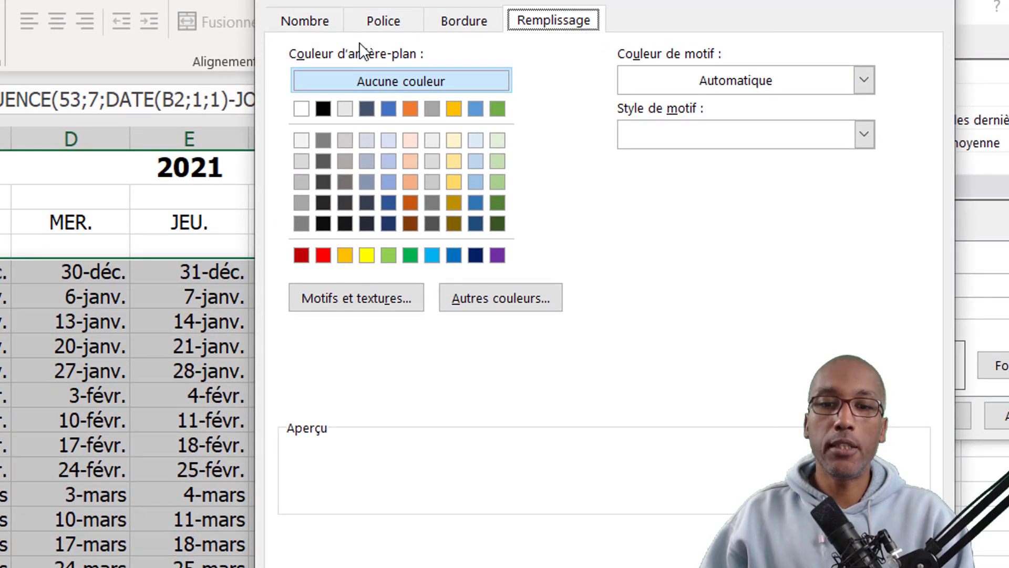
pyautogui.click(382, 20)
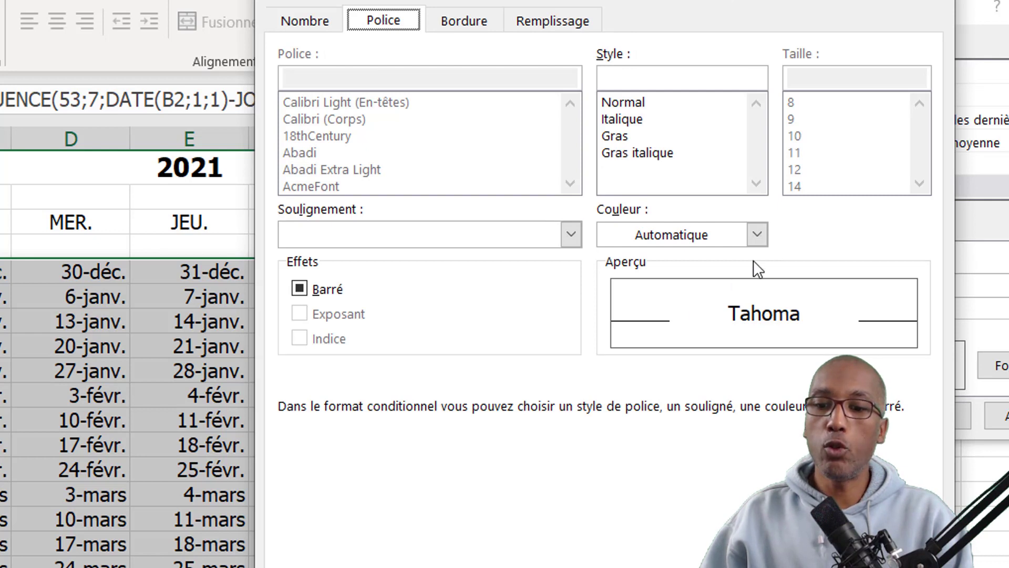
pyautogui.click(759, 229)
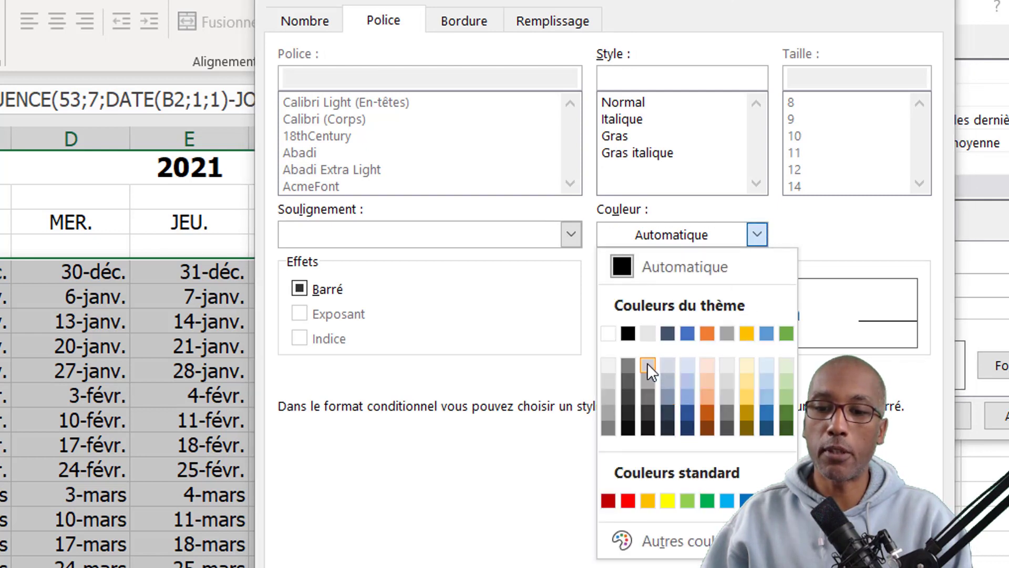
pyautogui.press('Escape')
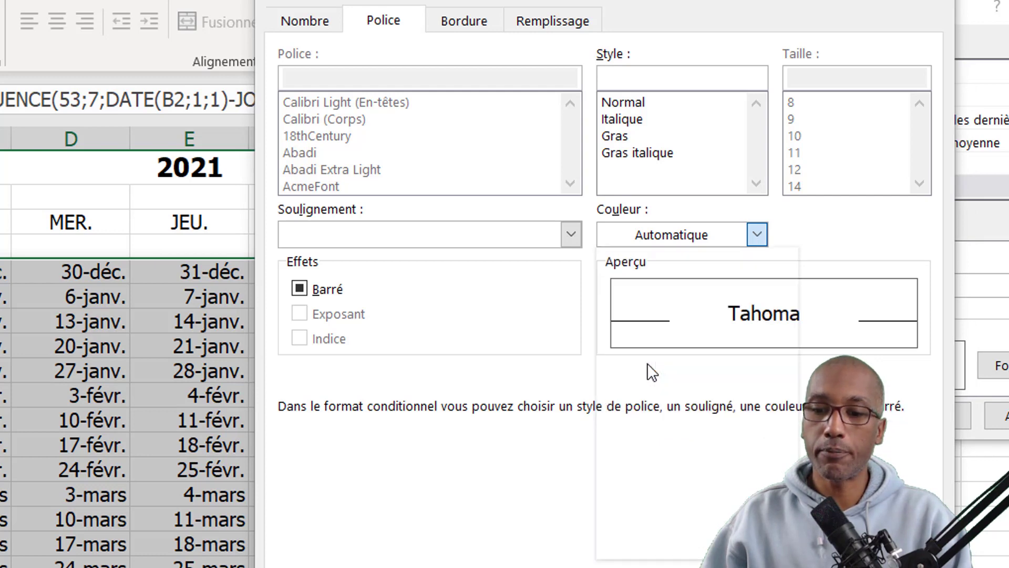
pyautogui.click(648, 363)
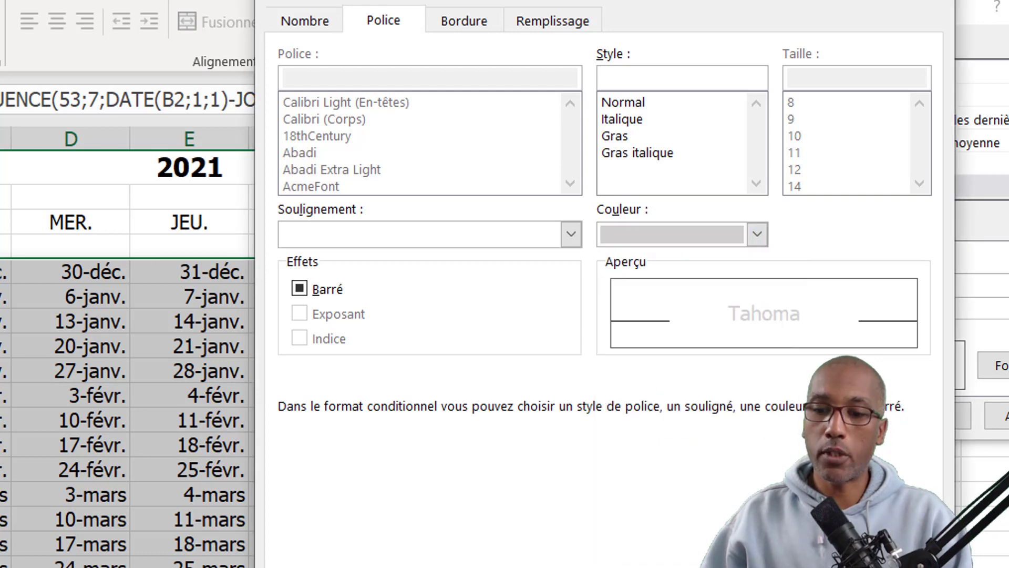
pyautogui.press('Return')
pyautogui.click(930, 418)
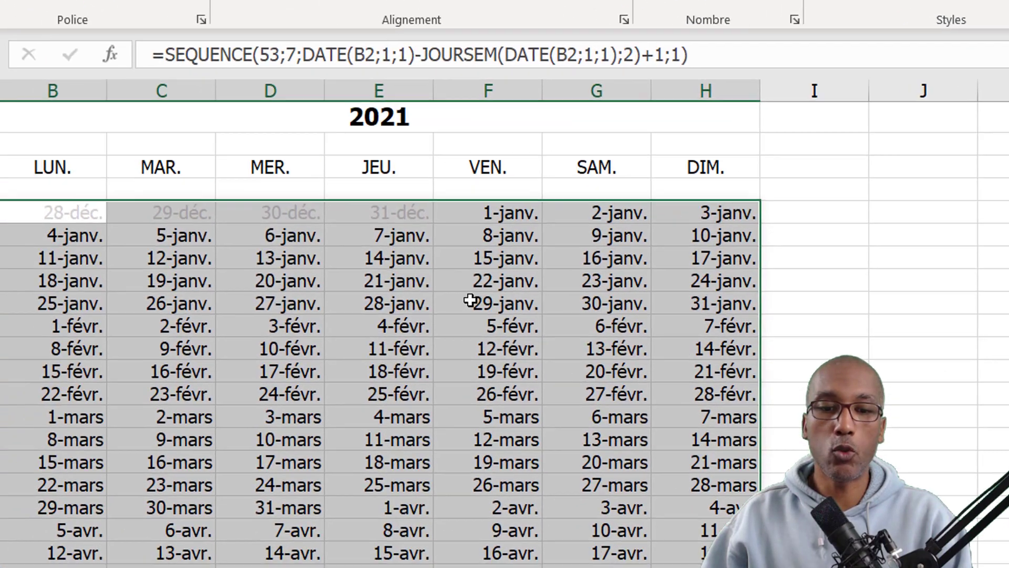
# - Check the greyed-out dates at both ends of the calendar, including G58:H58, and how the months follow each other
pyautogui.click(332, 371)
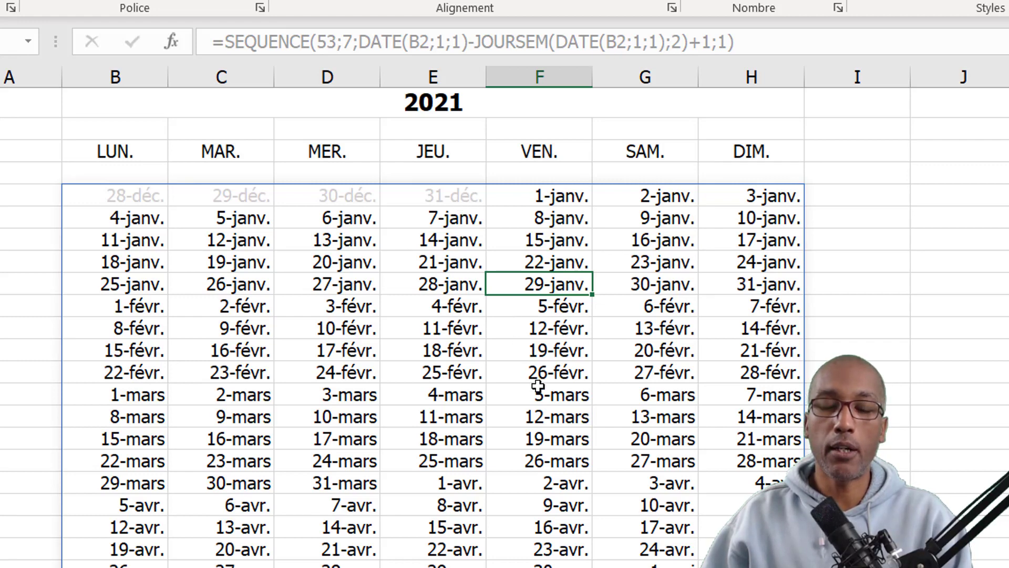
pyautogui.scroll(-7, 538, 386)
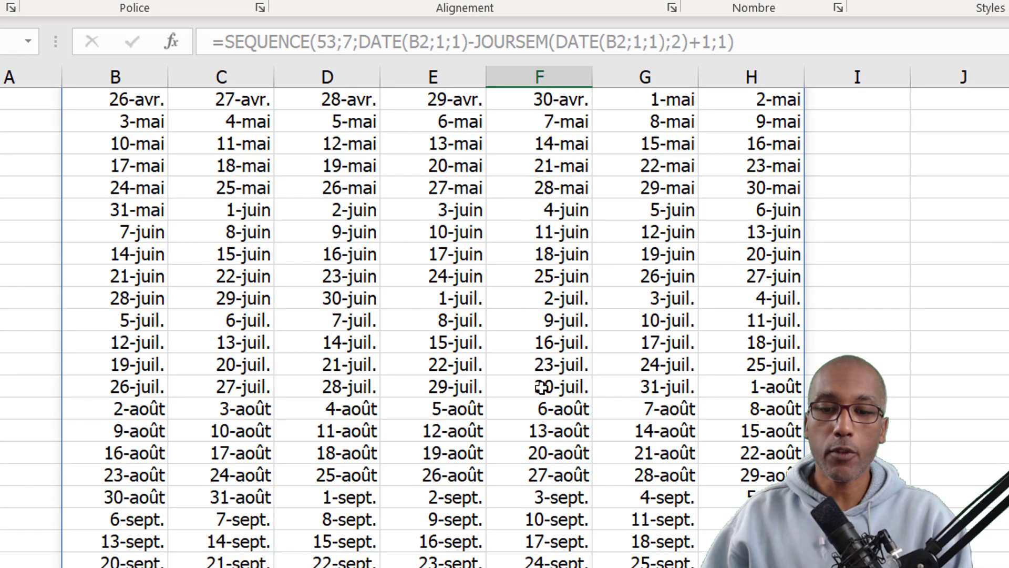
pyautogui.scroll(-6, 542, 388)
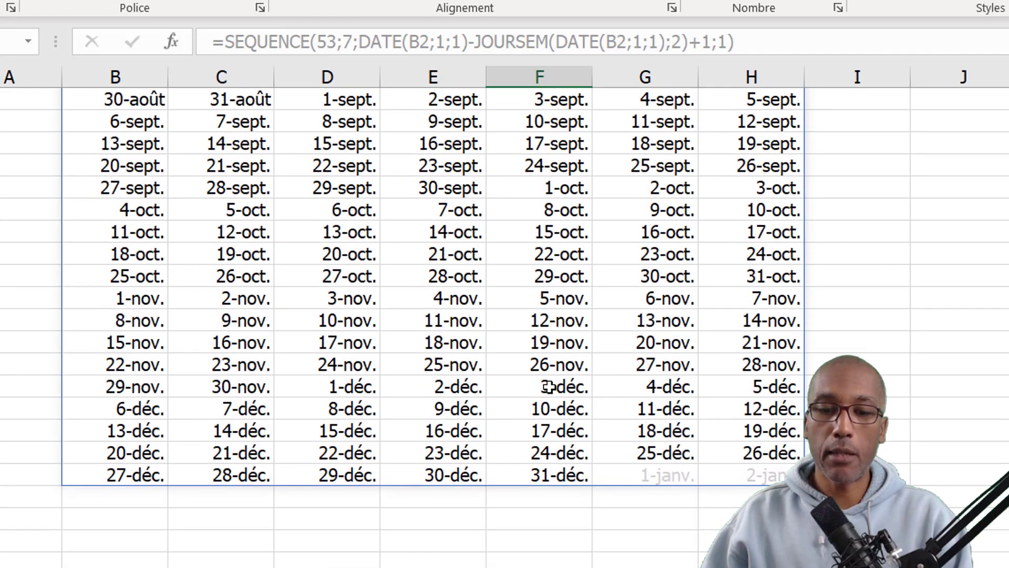
pyautogui.click(683, 476)
pyautogui.click(742, 476)
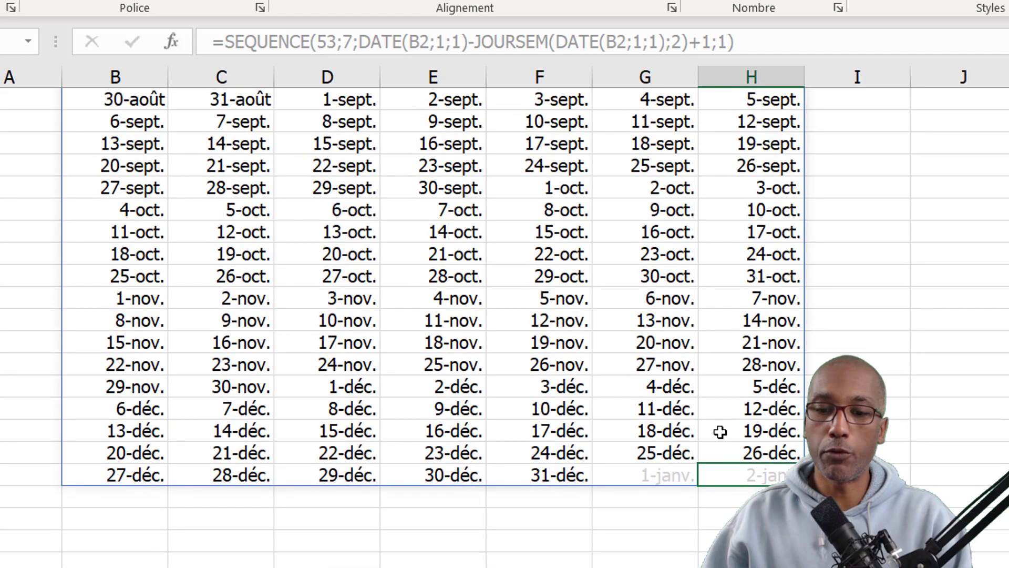
pyautogui.scroll(14, 720, 432)
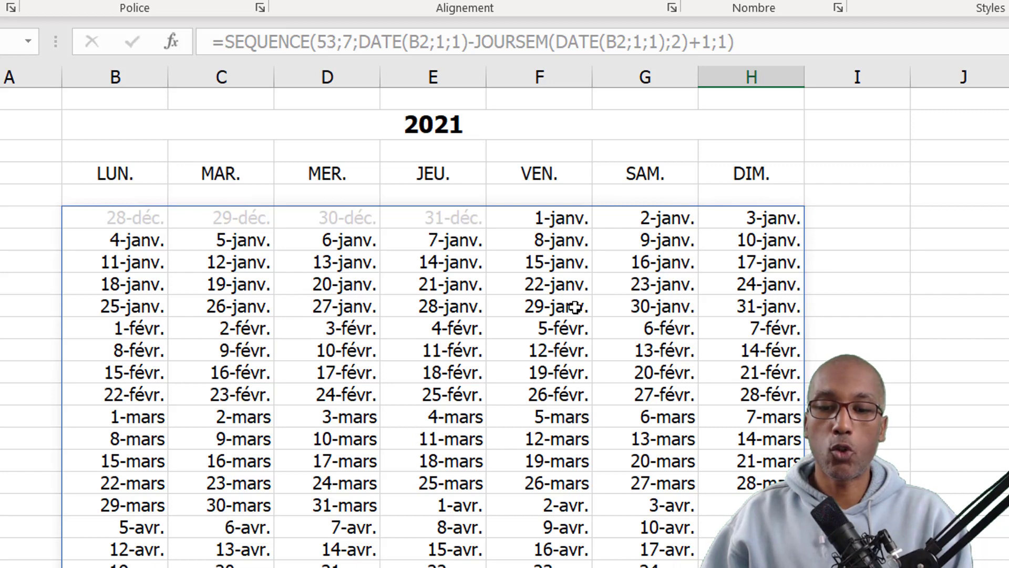
pyautogui.scroll(-1, 575, 307)
pyautogui.scroll(-2, 574, 307)
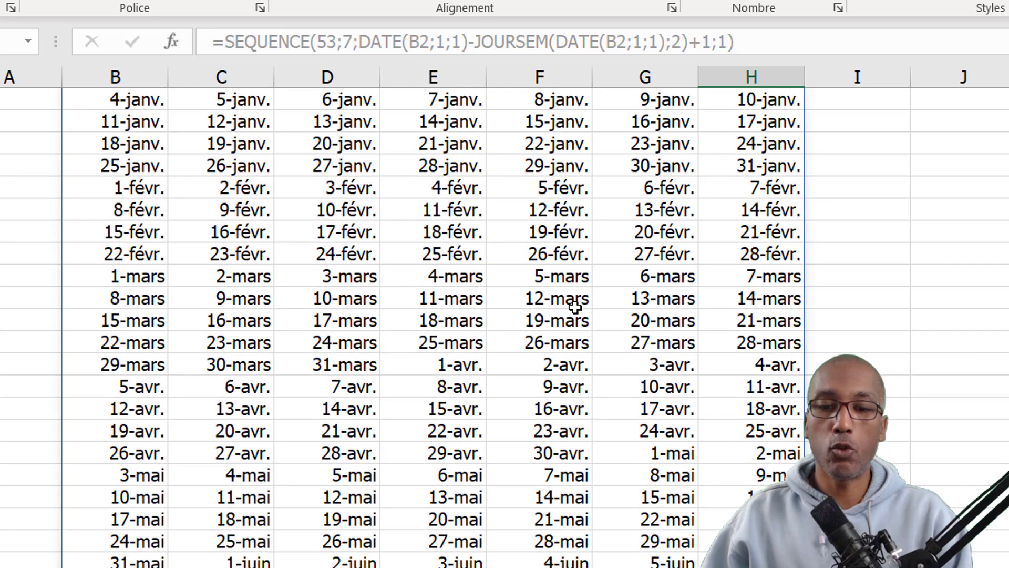
pyautogui.scroll(-1, 574, 308)
pyautogui.scroll(4, 568, 302)
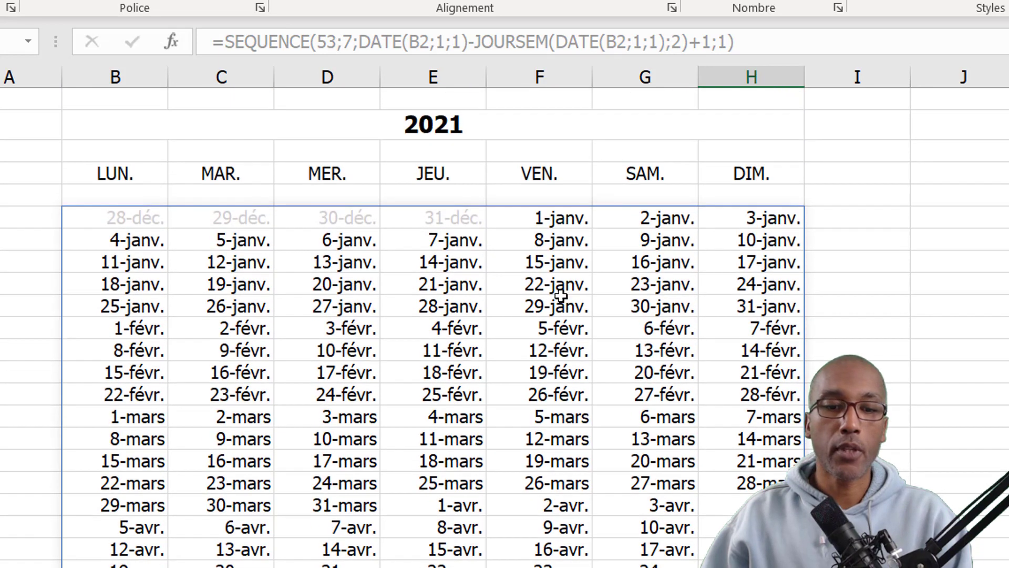
# - Create a second conditional formatting rule on the whole calendar range B6:H58, again using the type that determines formatted cells by a formula
pyautogui.click(139, 220)
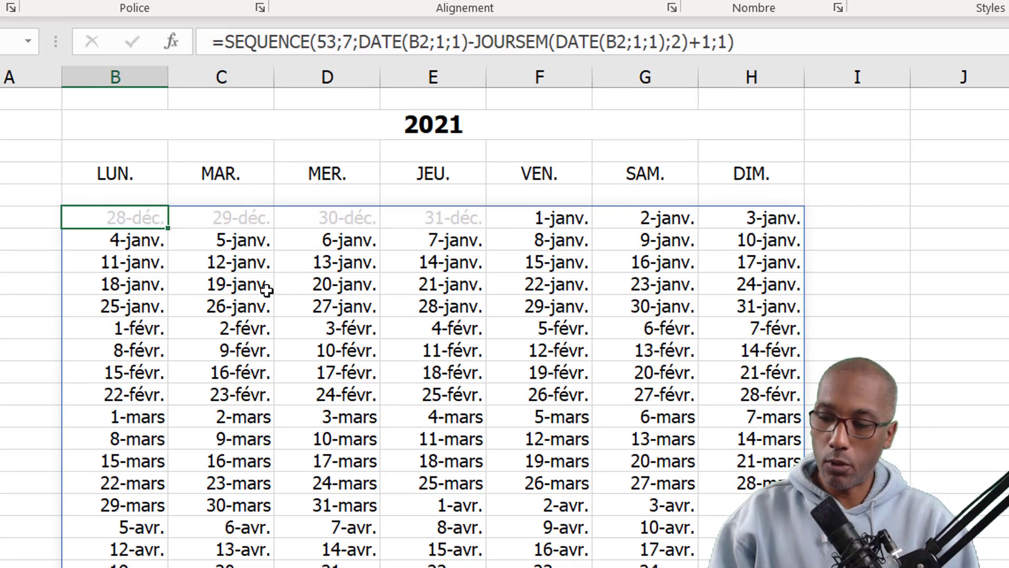
pyautogui.hotkey('ctrl', 'a')
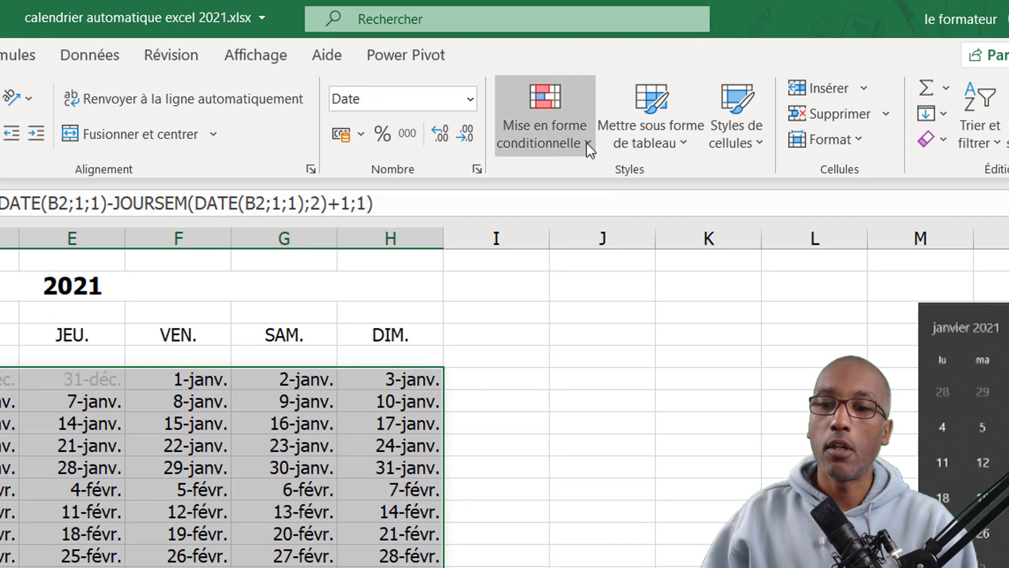
pyautogui.click(589, 152)
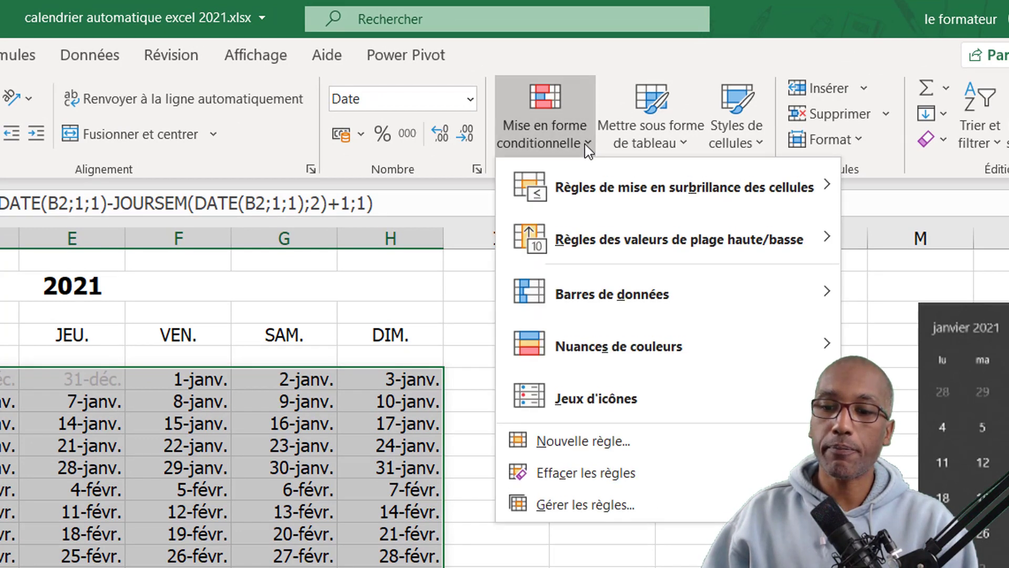
pyautogui.click(665, 446)
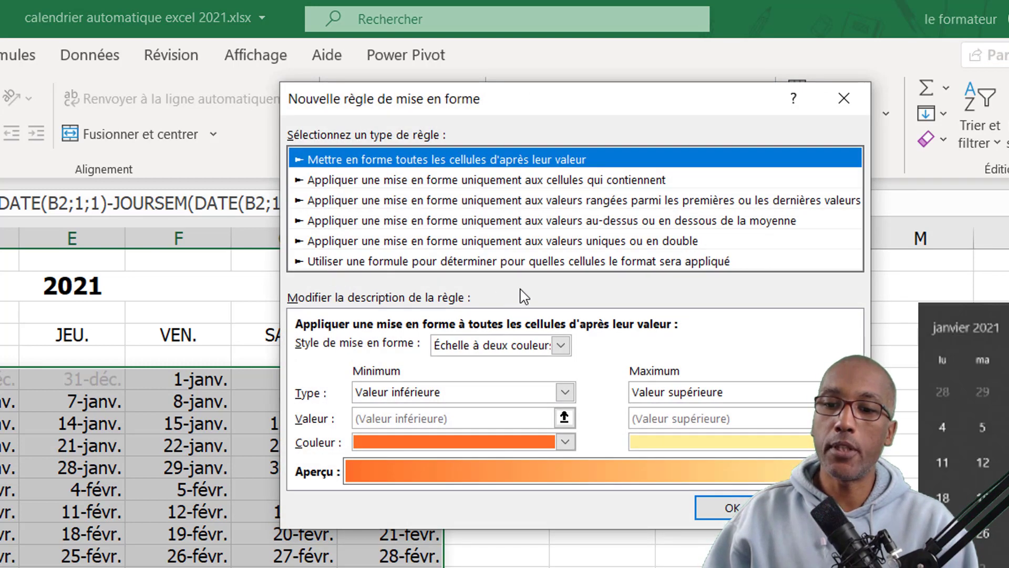
pyautogui.click(613, 263)
pyautogui.click(481, 350)
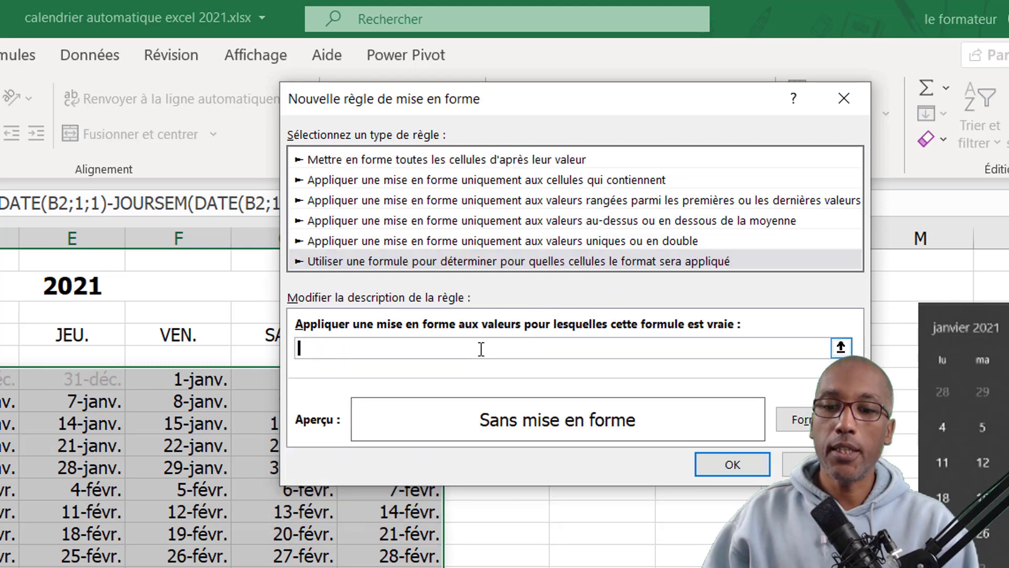
pyautogui.moveTo(522, 108); pyautogui.dragTo(693, 118)
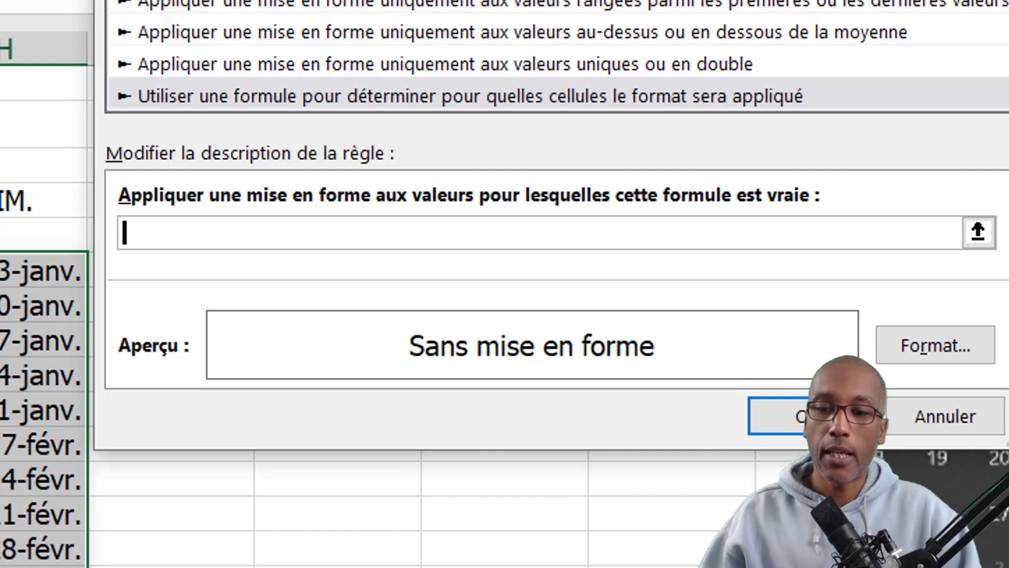
# - Enter =mod(mois(B6);2) as the new rule's formula, with B6 as a relative reference
pyautogui.write('=')
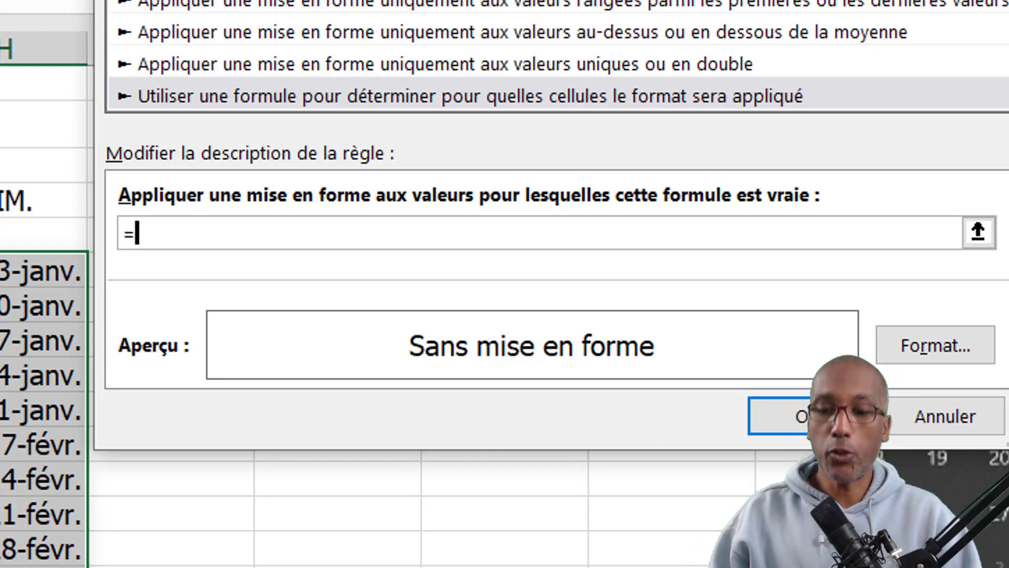
pyautogui.write('mo')
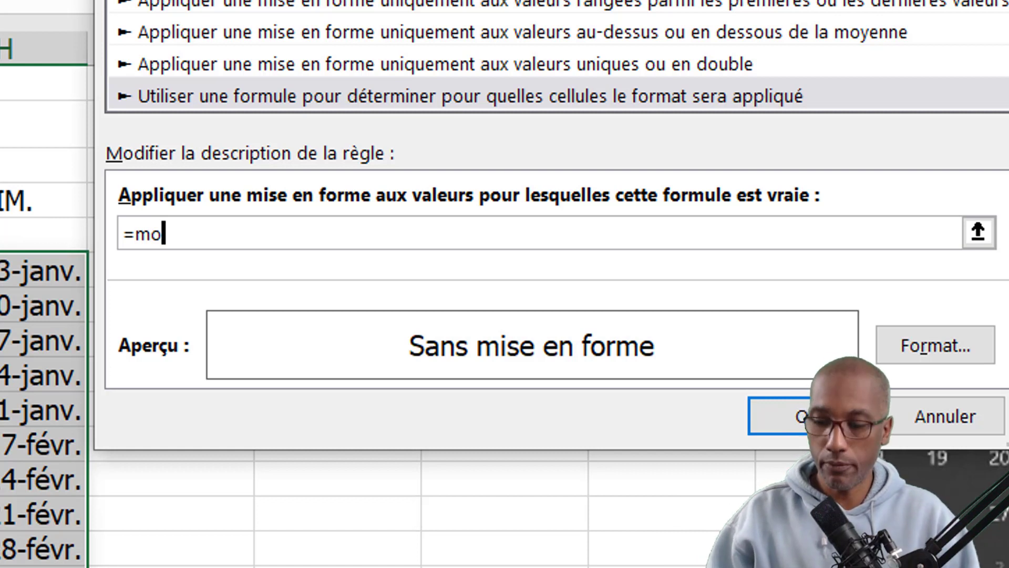
pyautogui.write('d')
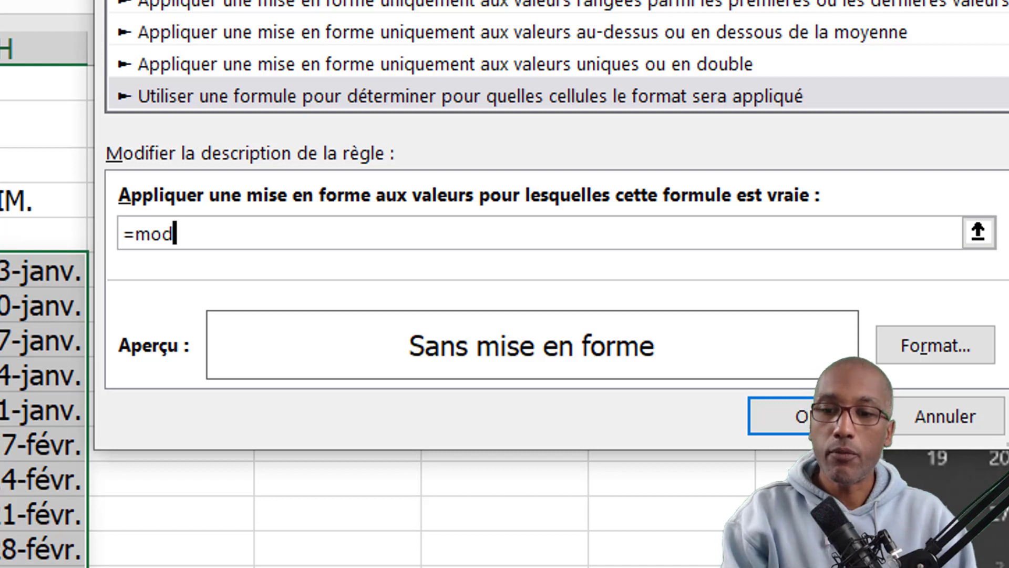
pyautogui.write('(')
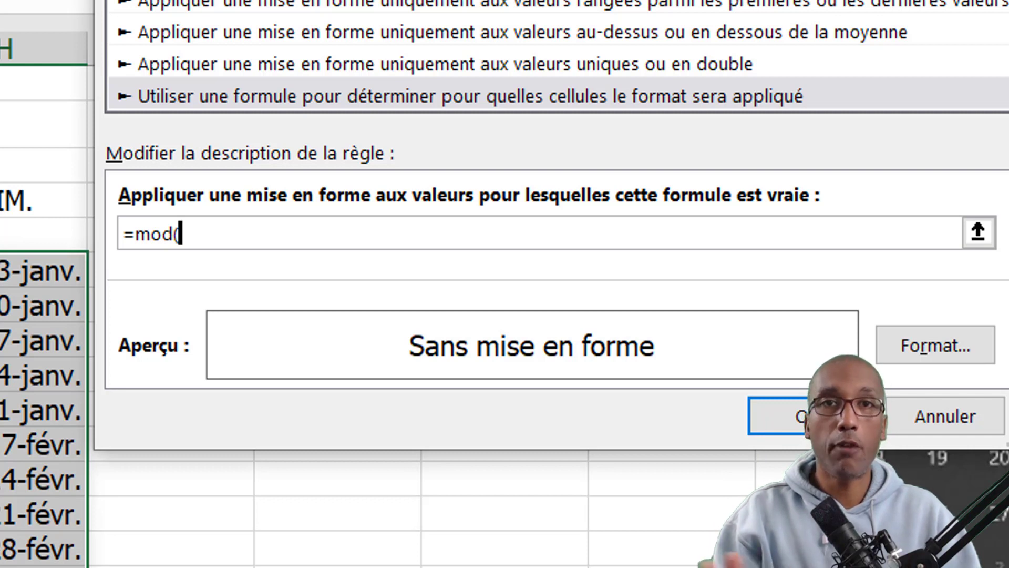
pyautogui.write('mo')
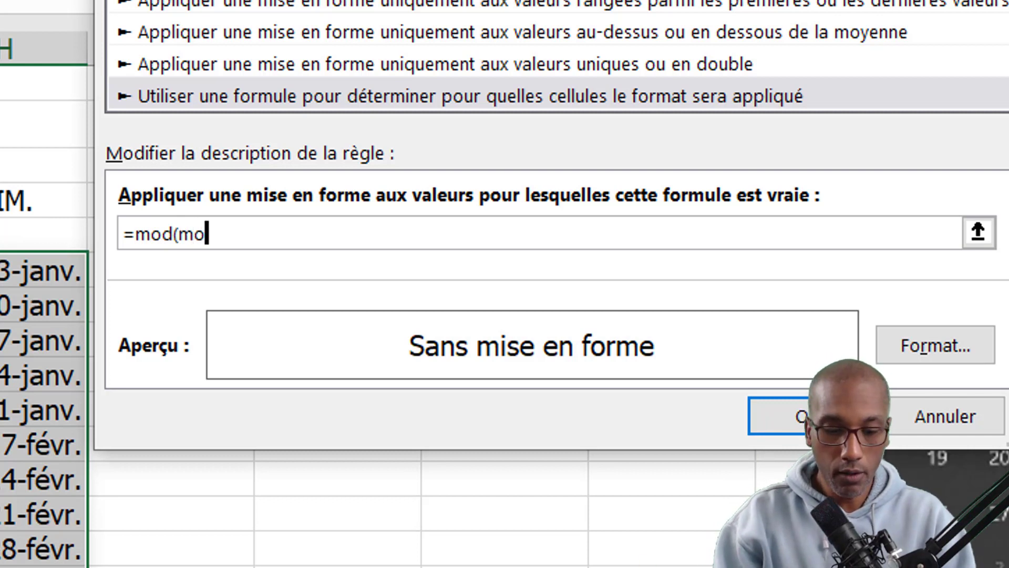
pyautogui.write('is(')
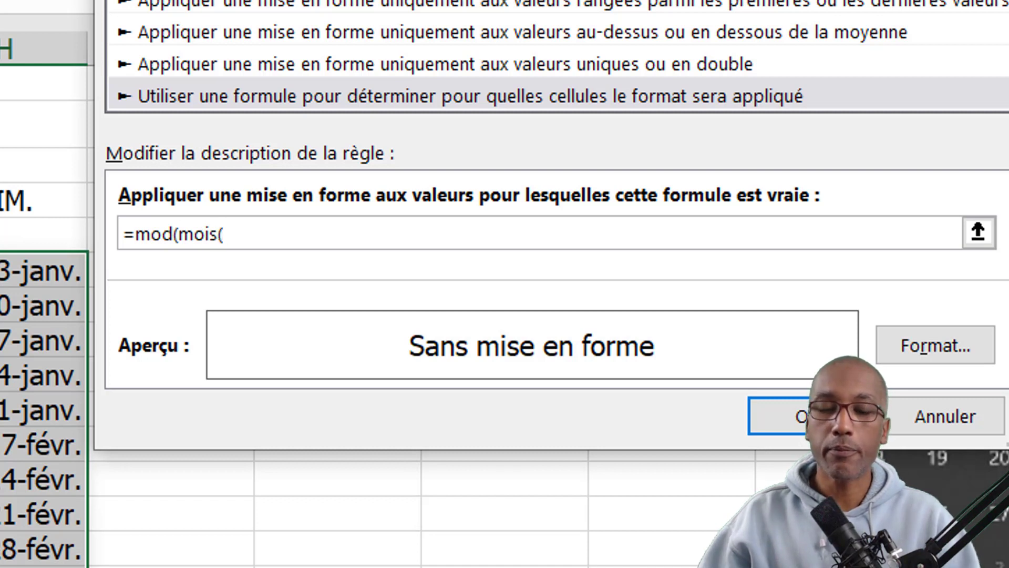
pyautogui.write('$B$6')
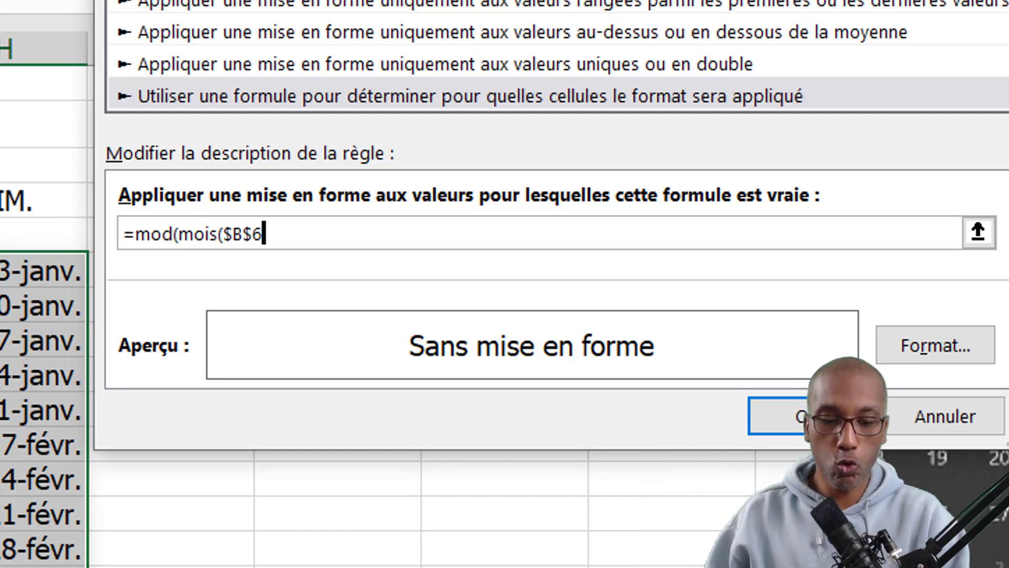
pyautogui.press('F4')
pyautogui.press('F4')
pyautogui.press('F4')
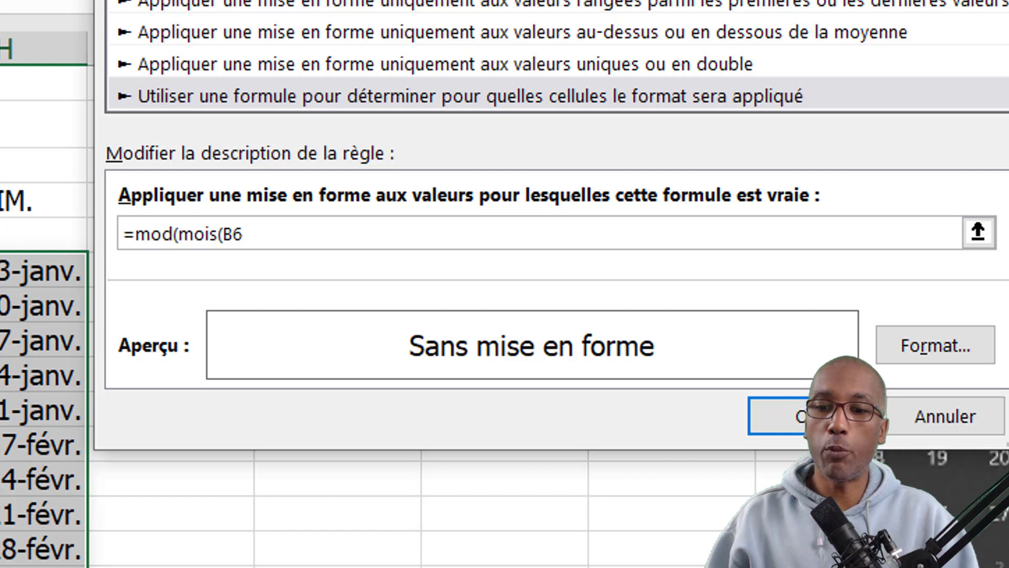
pyautogui.write(')')
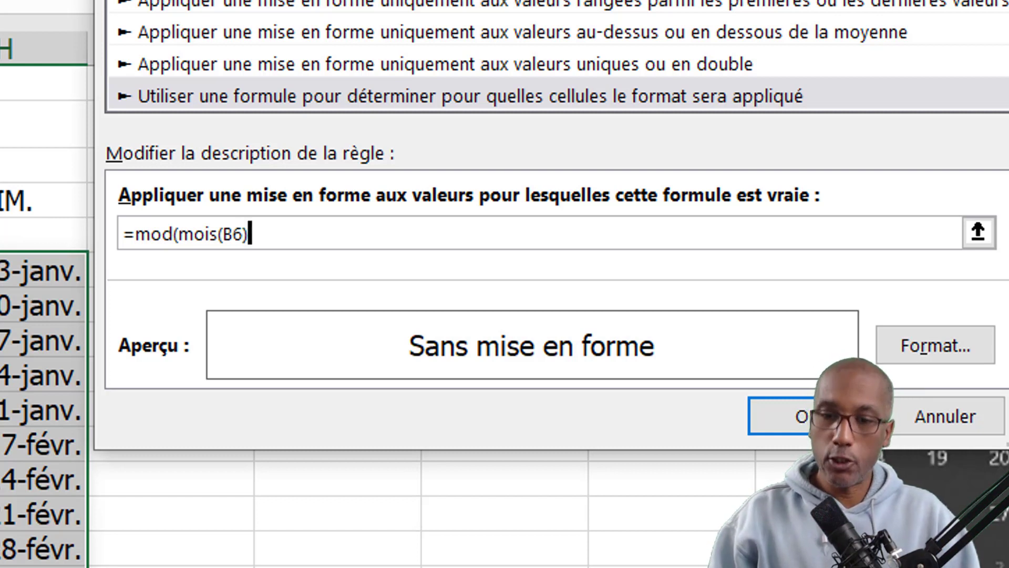
pyautogui.write(';')
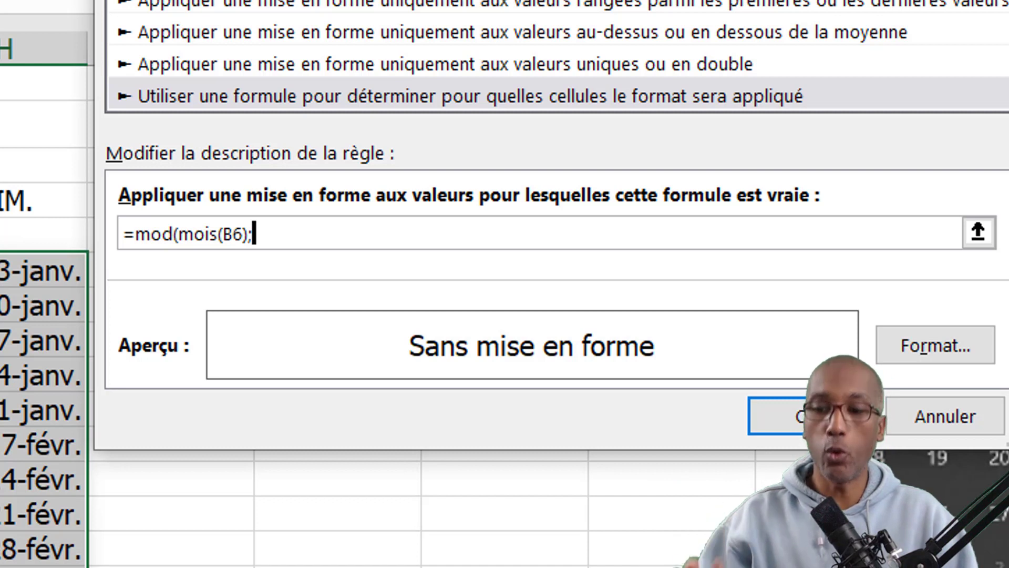
pyautogui.write('2')
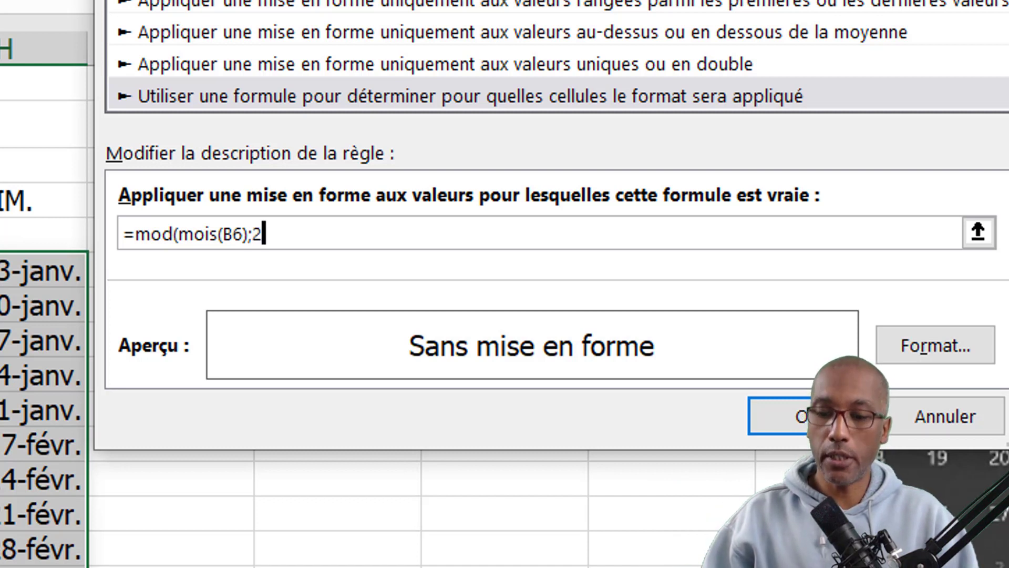
pyautogui.write(')')
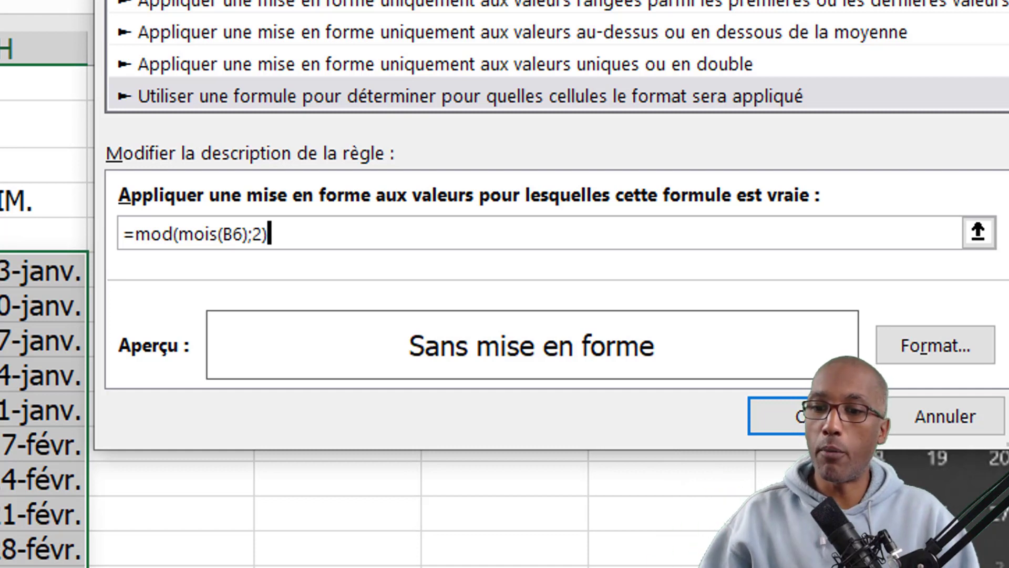
# - Set the rule's background fill to light green and apply the conditional formatting to the calendar
pyautogui.click(913, 339)
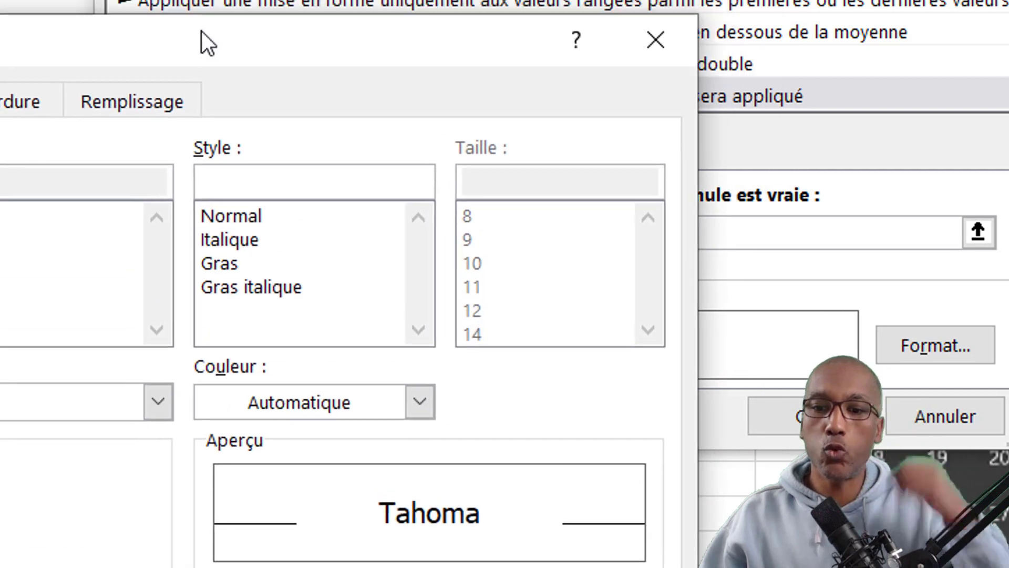
pyautogui.click(146, 105)
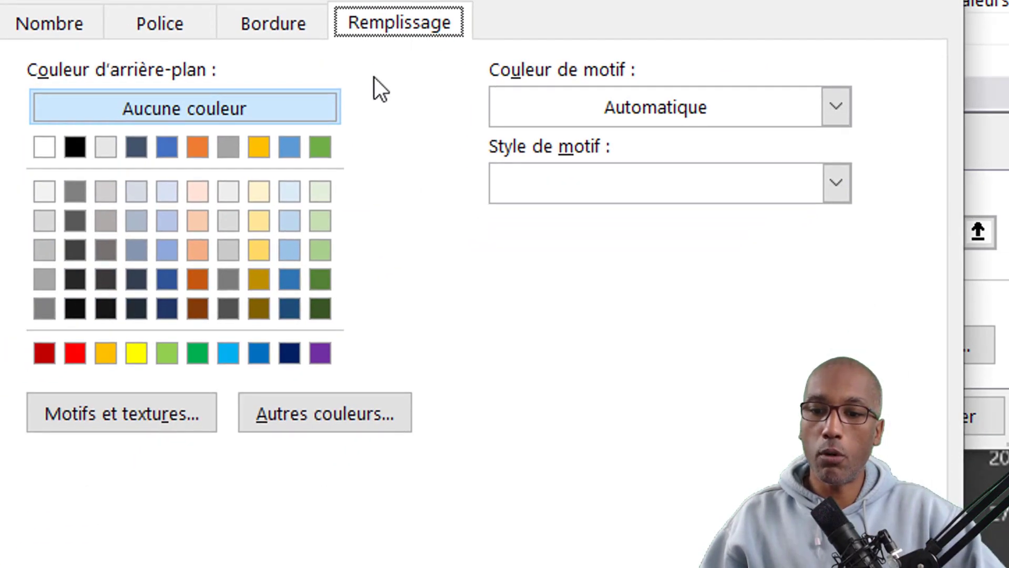
pyautogui.click(324, 250)
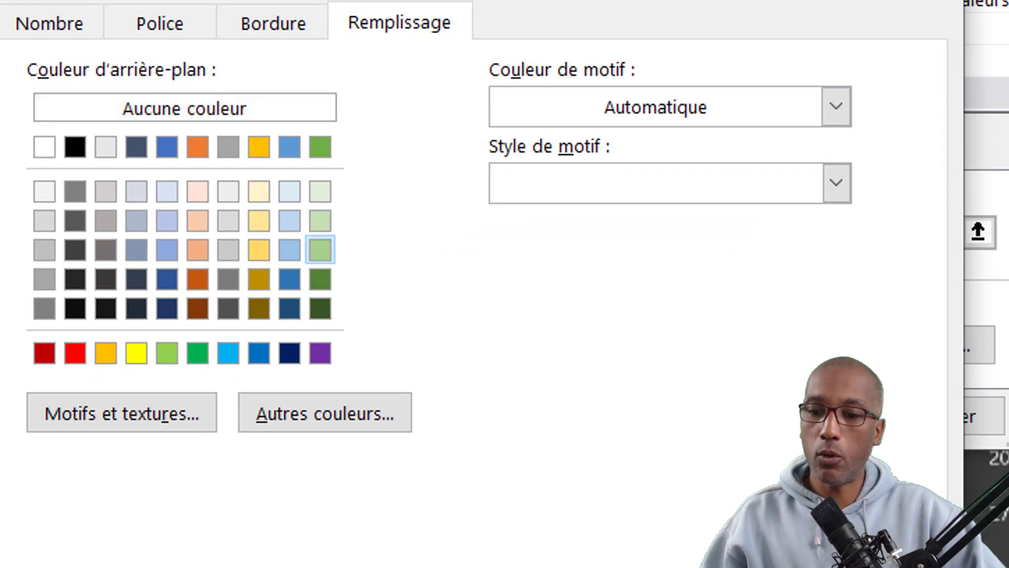
pyautogui.press('Return')
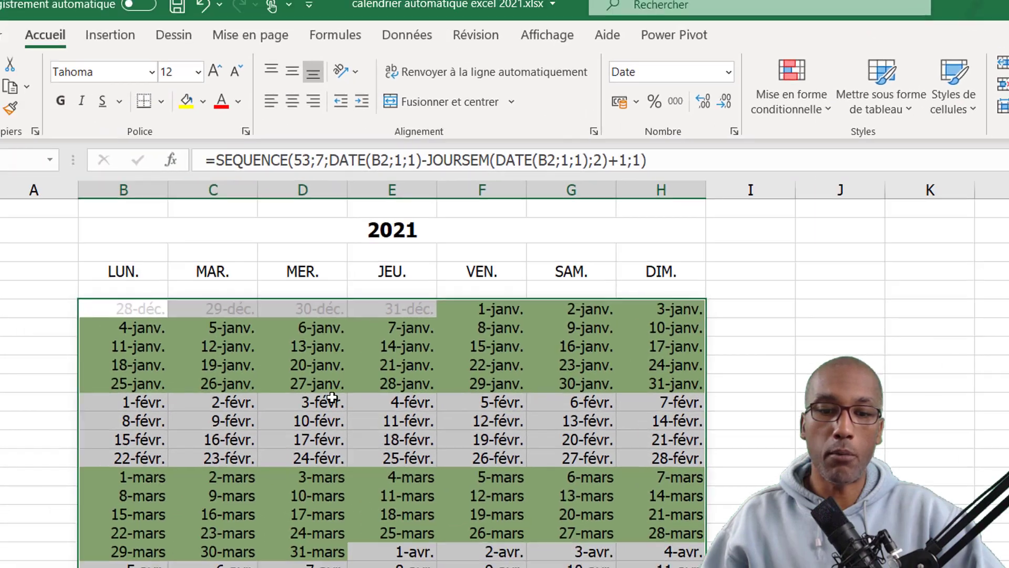
pyautogui.click(332, 398)
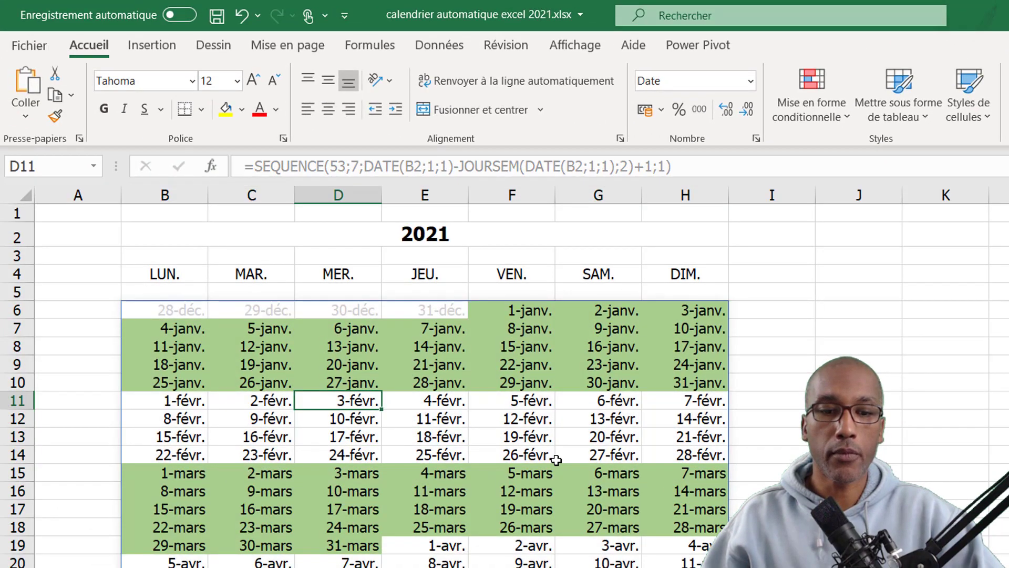
# - Examine the alternating month shading across the calendar and the fill on the out-of-year dates in G58:H58
pyautogui.scroll(-14, 556, 460)
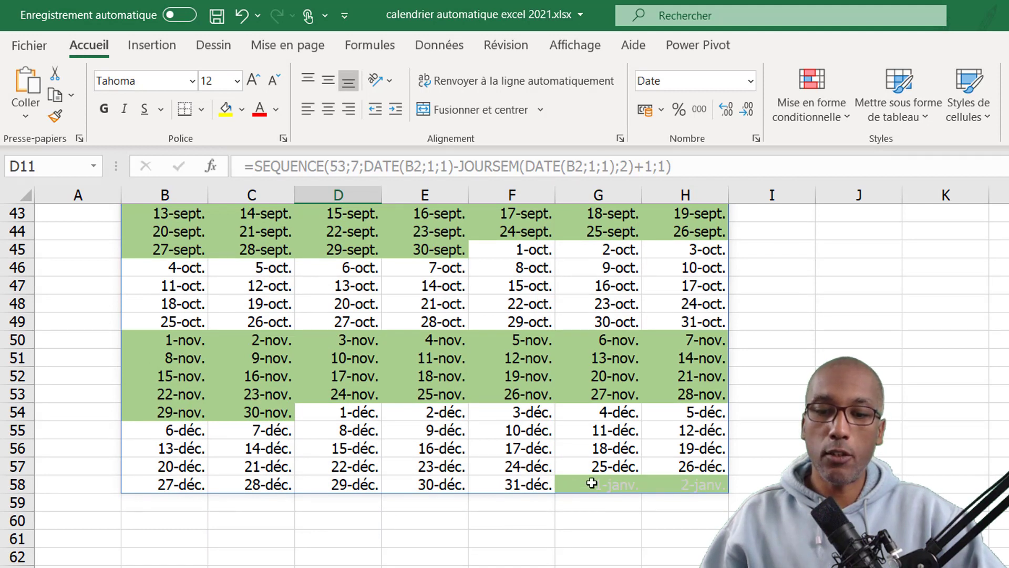
pyautogui.click(609, 484)
pyautogui.click(699, 484)
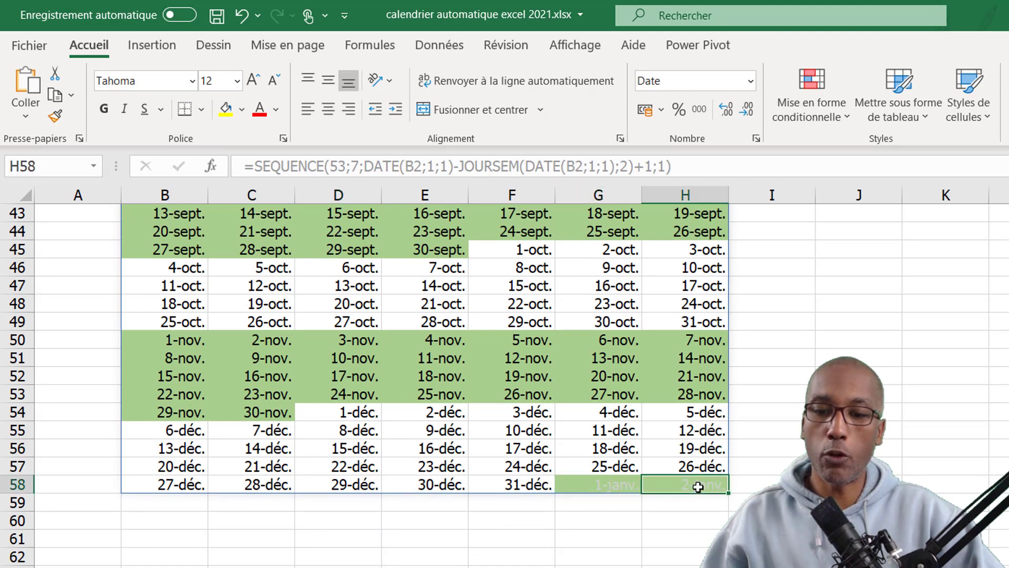
pyautogui.click(595, 484)
pyautogui.click(657, 483)
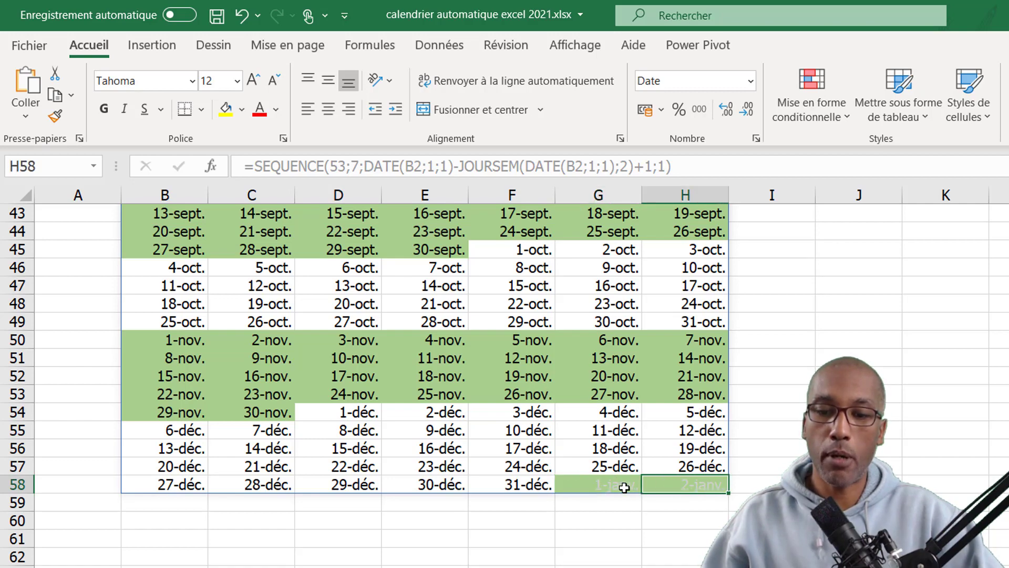
pyautogui.click(623, 485)
pyautogui.scroll(14, 621, 464)
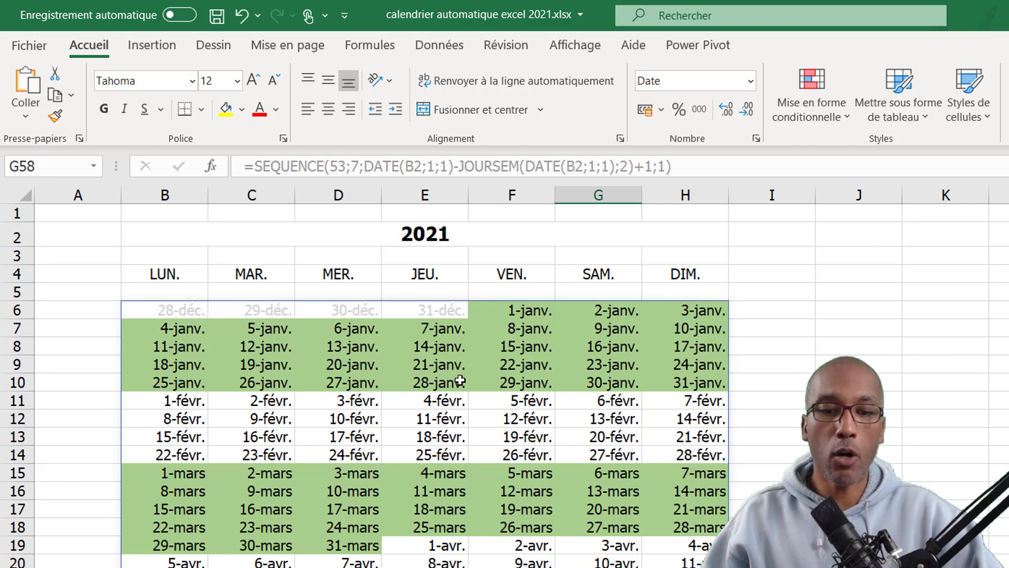
pyautogui.scroll(-13, 461, 380)
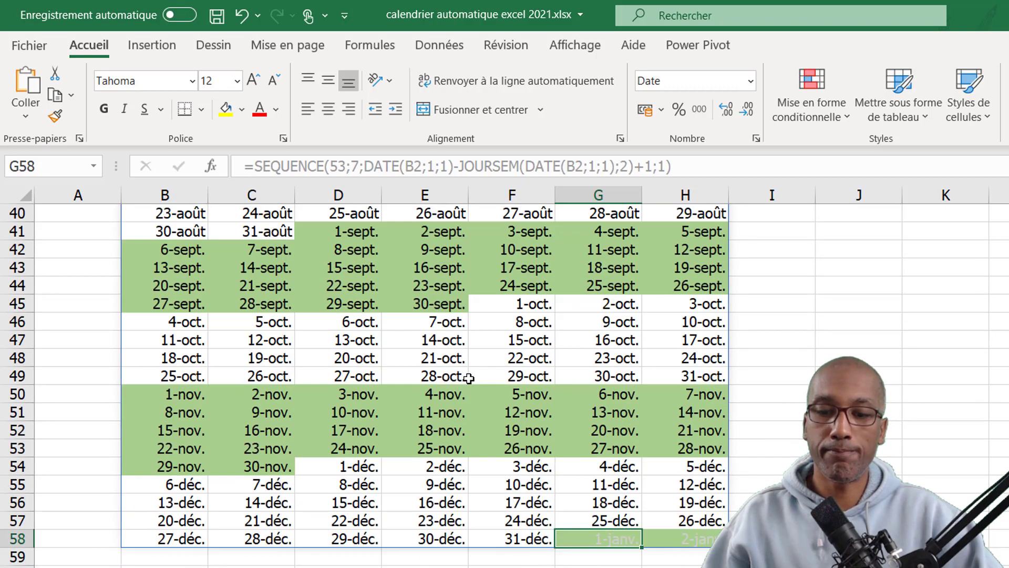
# - Compare the formatting of the out-of-year dates in B6:E6 with that of G58:H58 at the calendar's end
pyautogui.scroll(13, 471, 381)
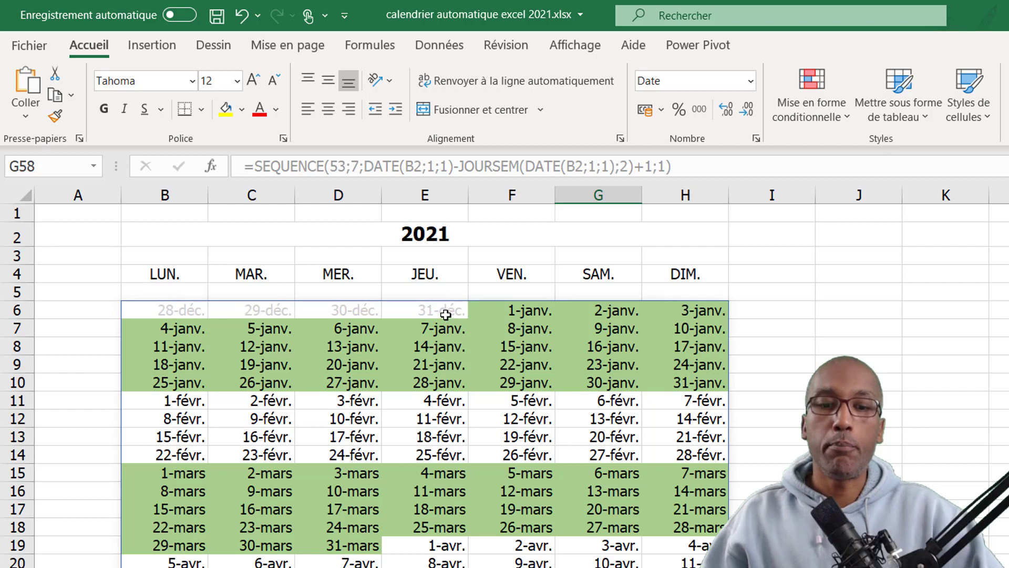
pyautogui.click(444, 313)
pyautogui.click(177, 309)
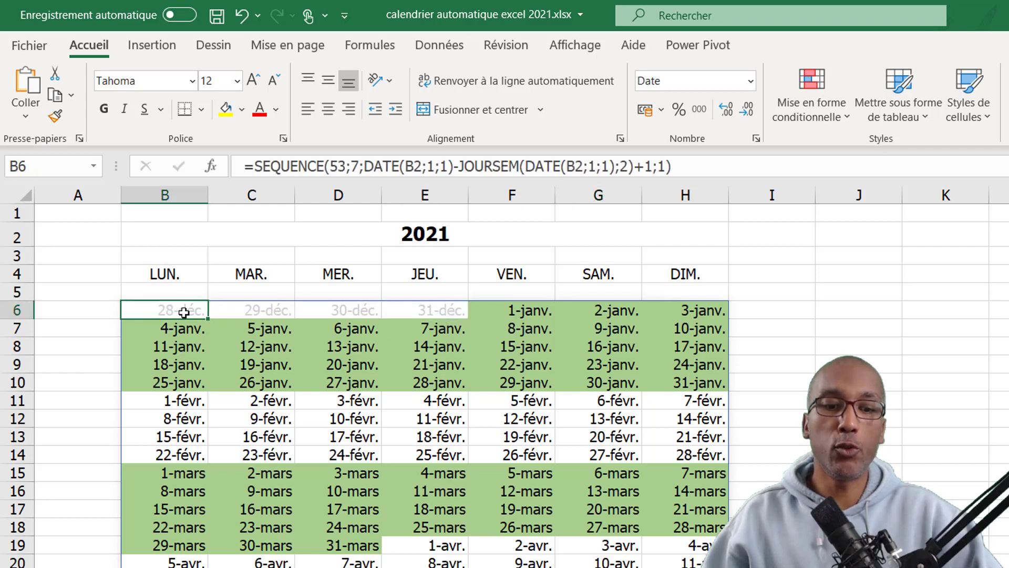
pyautogui.click(286, 383)
pyautogui.moveTo(180, 314); pyautogui.dragTo(433, 311)
pyautogui.scroll(-6, 539, 400)
pyautogui.scroll(-8, 536, 398)
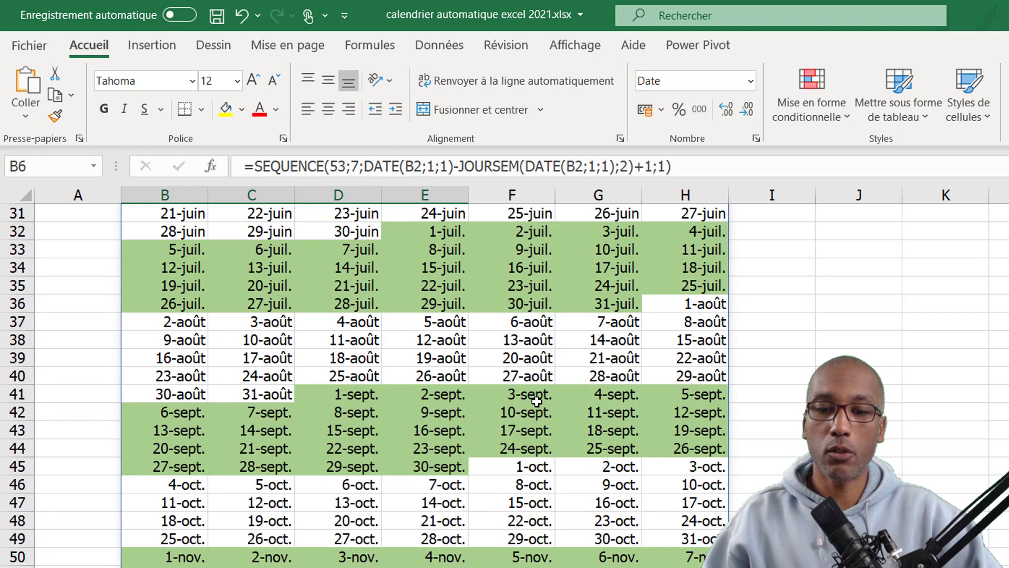
pyautogui.click(570, 484)
pyautogui.moveTo(570, 484); pyautogui.dragTo(656, 487)
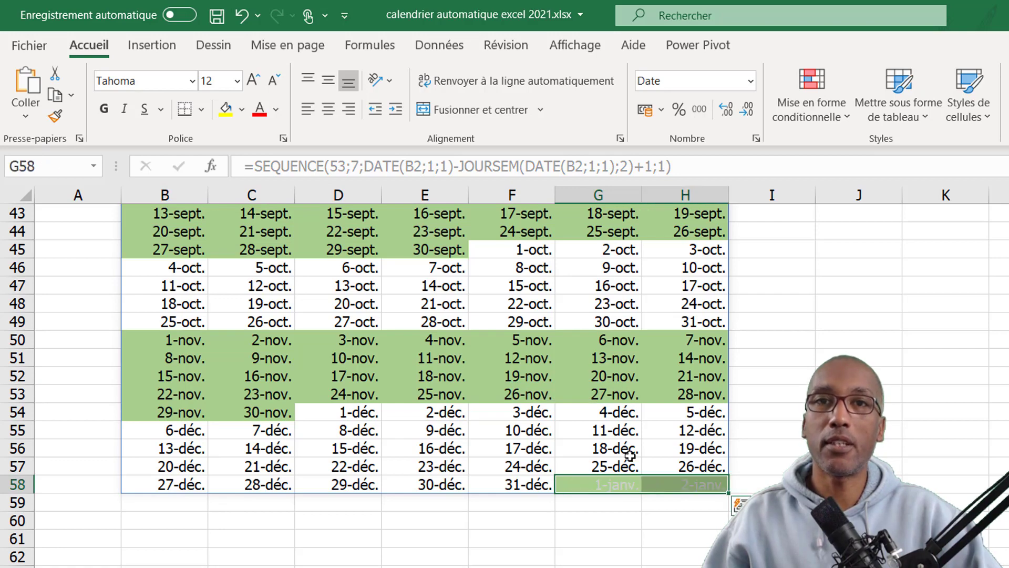
pyautogui.scroll(13, 549, 420)
pyautogui.scroll(1, 549, 421)
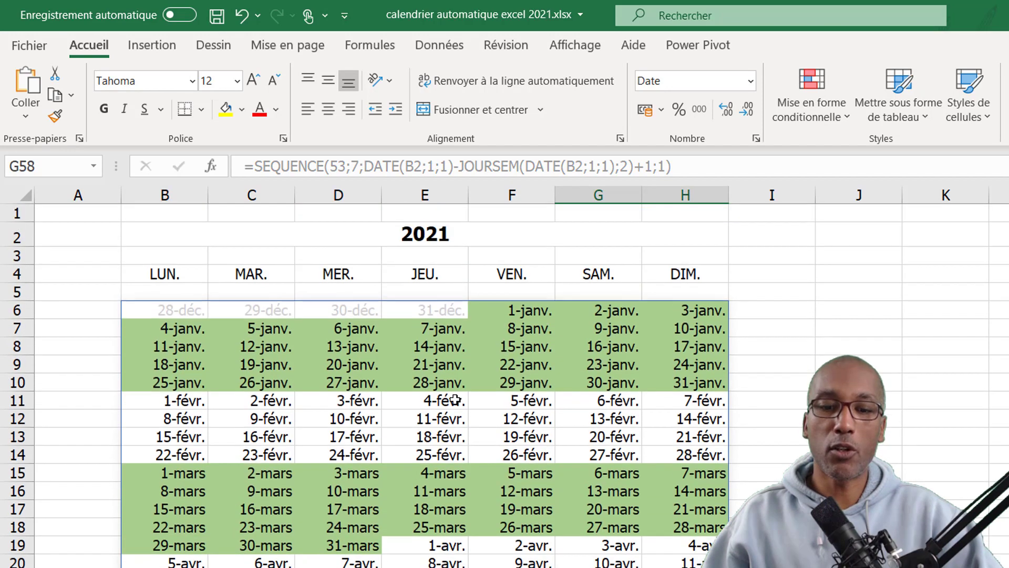
pyautogui.click(394, 377)
pyautogui.click(192, 311)
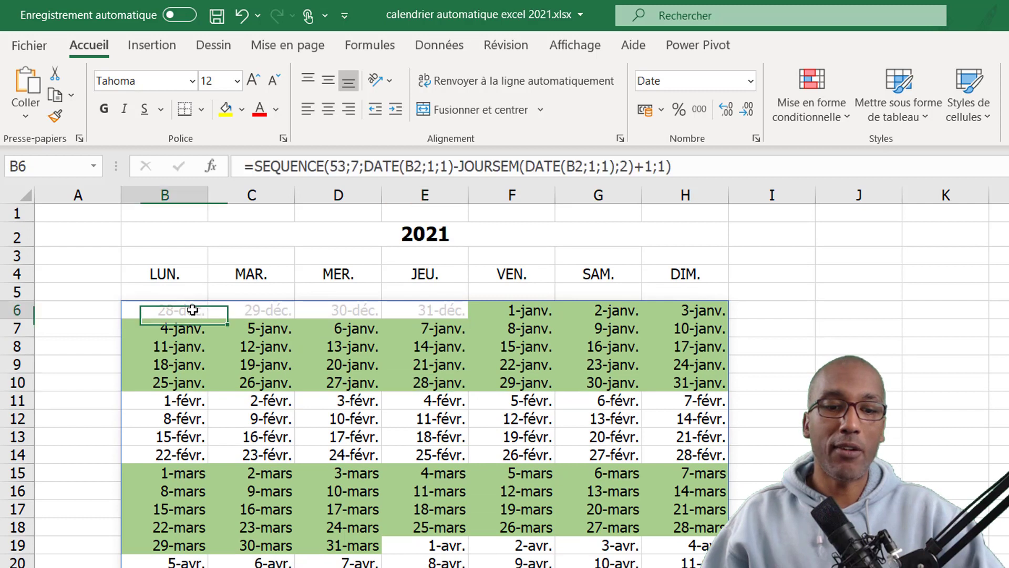
pyautogui.click(241, 312)
pyautogui.click(290, 368)
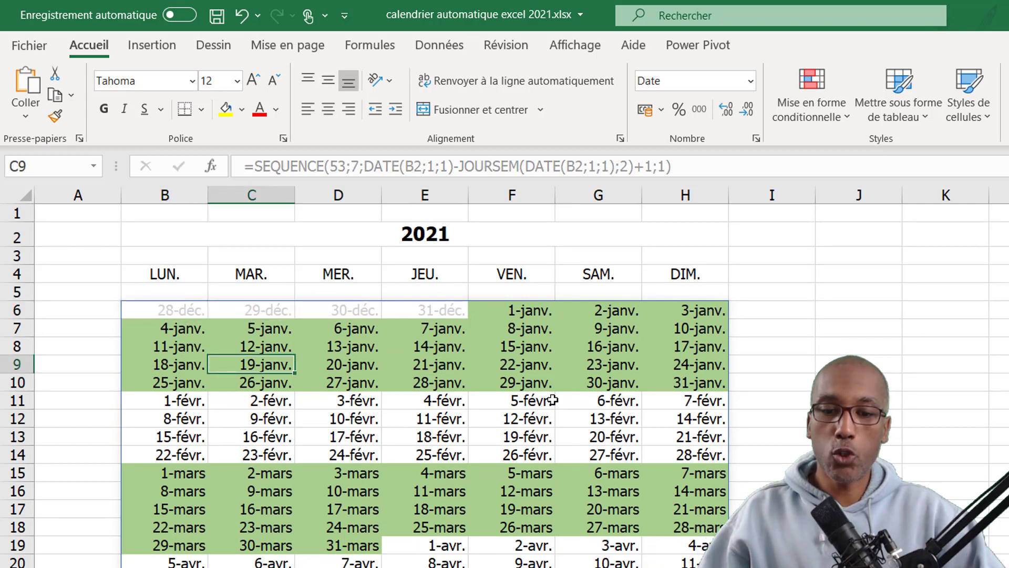
pyautogui.scroll(-13, 554, 400)
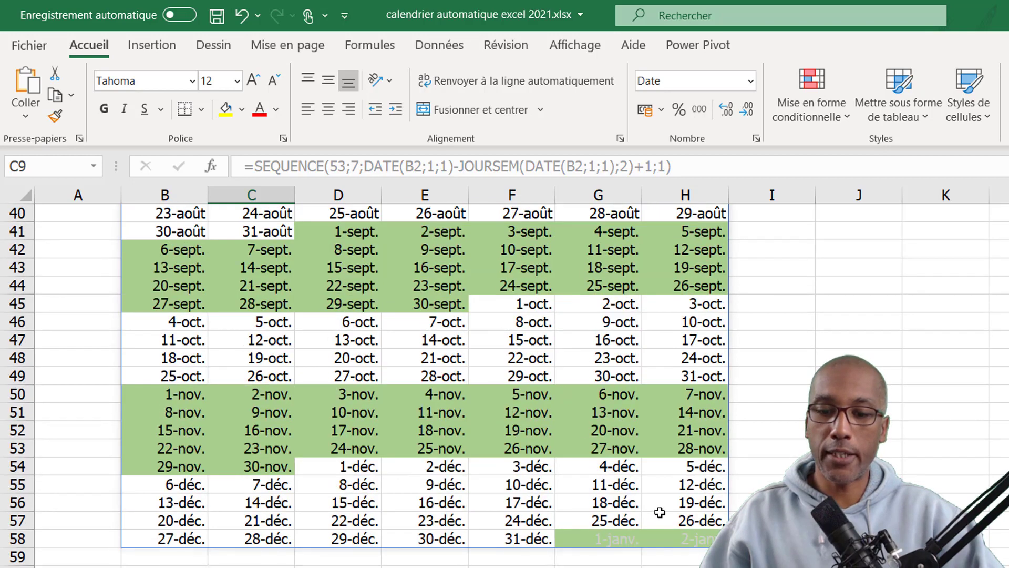
pyautogui.scroll(13, 656, 512)
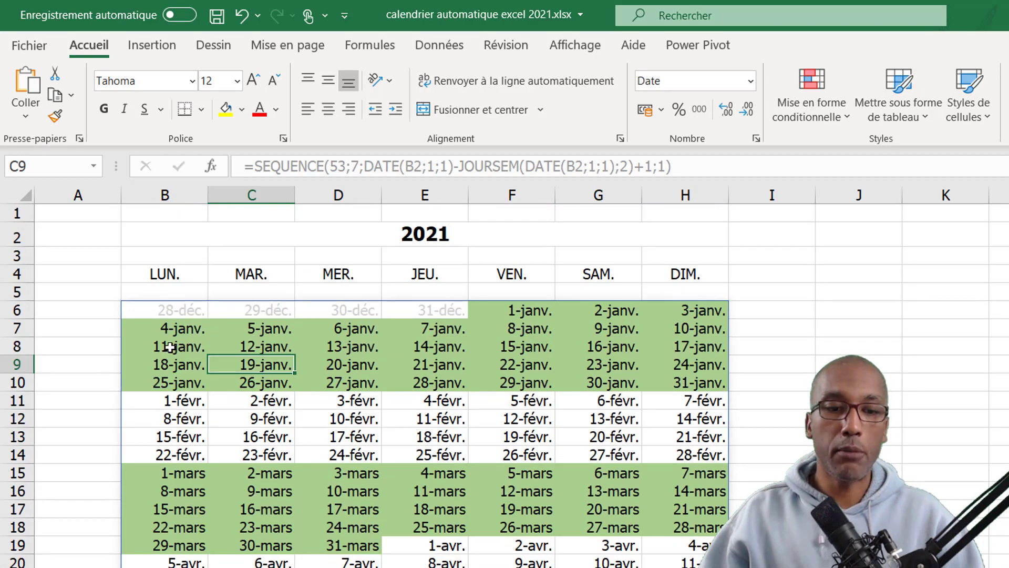
# - Select the whole calendar range B6:H58 and open the conditional formatting rules manager for it
pyautogui.click(153, 310)
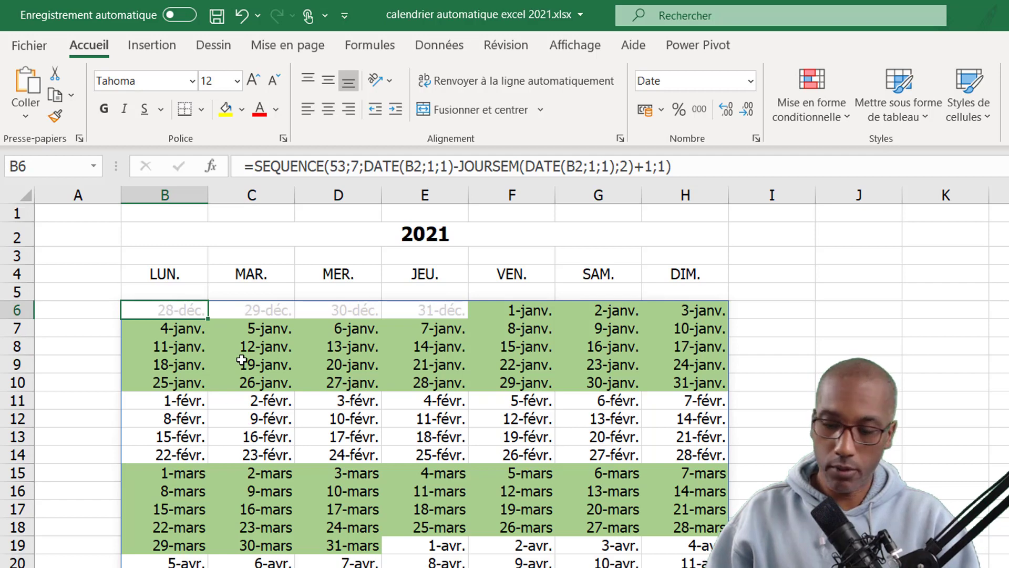
pyautogui.hotkey('ctrl', 'shift', 'Right')
pyautogui.hotkey('ctrl', 'shift', 'Down')
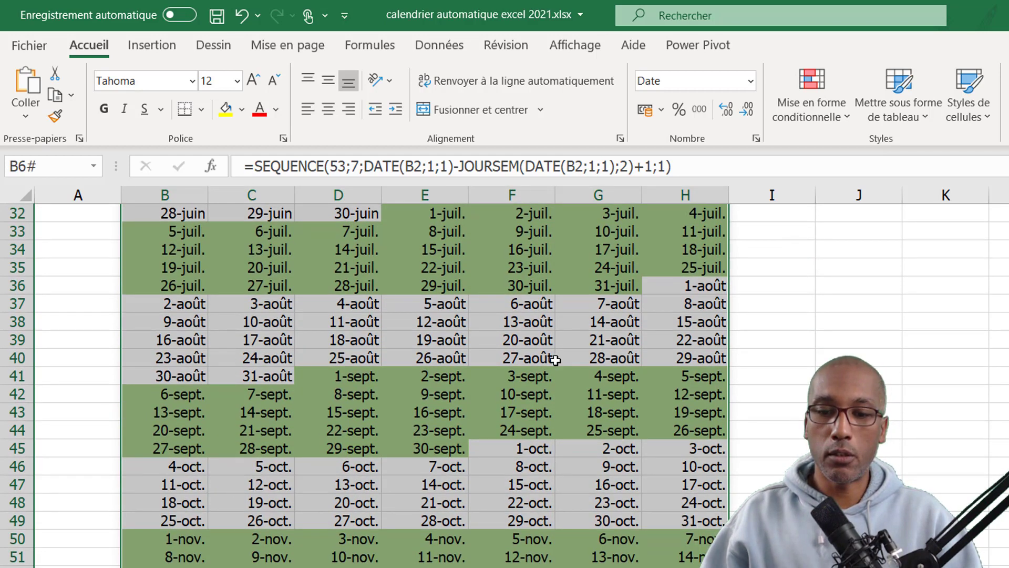
pyautogui.scroll(6, 556, 360)
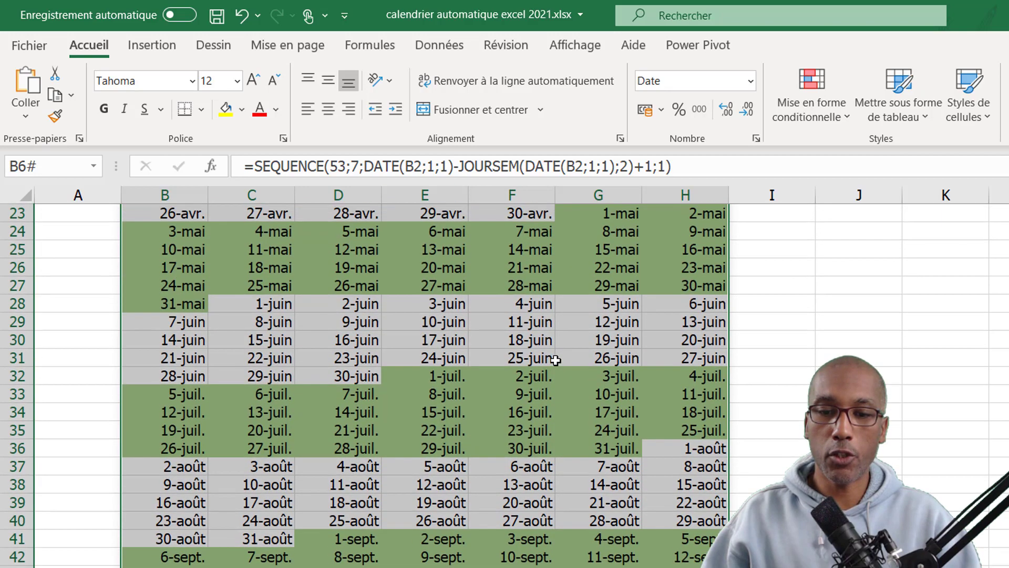
pyautogui.scroll(-4, 555, 361)
pyautogui.scroll(-3, 555, 361)
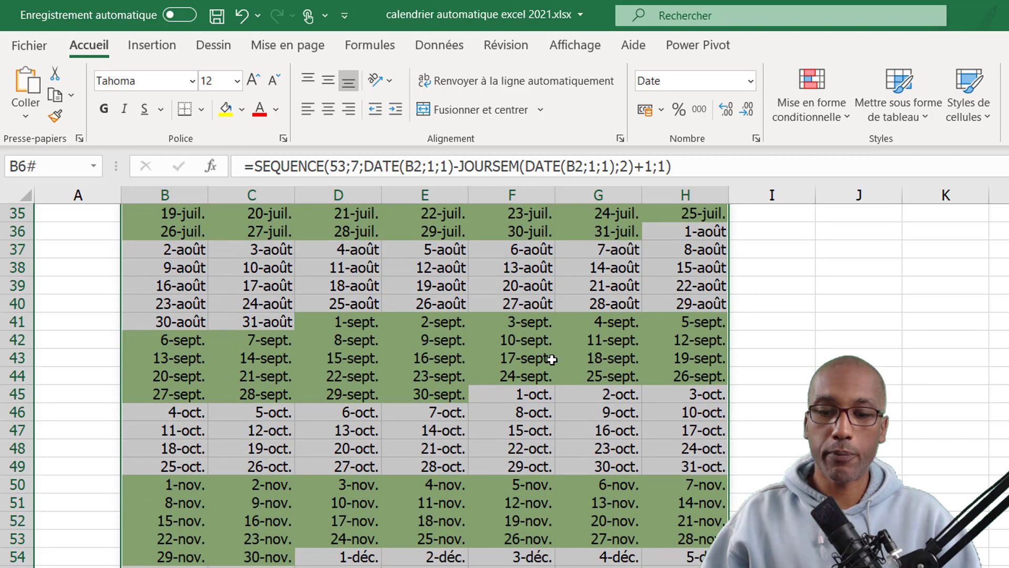
pyautogui.scroll(11, 552, 359)
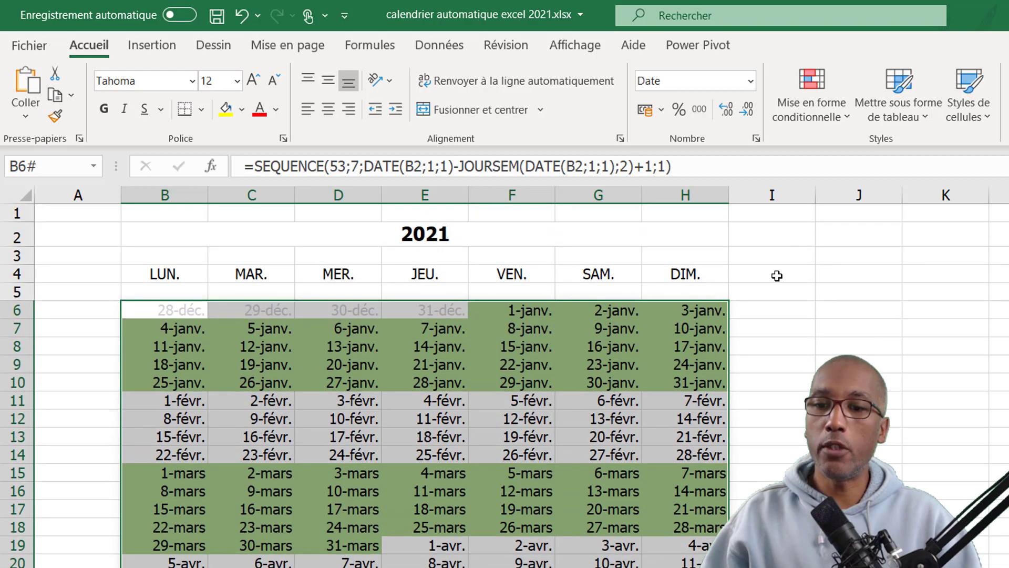
pyautogui.click(847, 118)
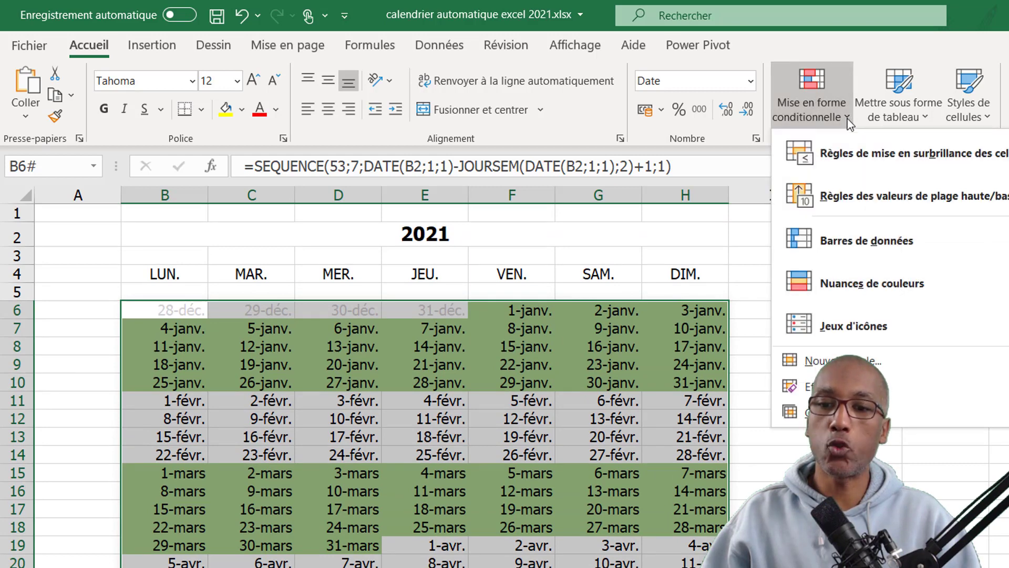
pyautogui.click(849, 118)
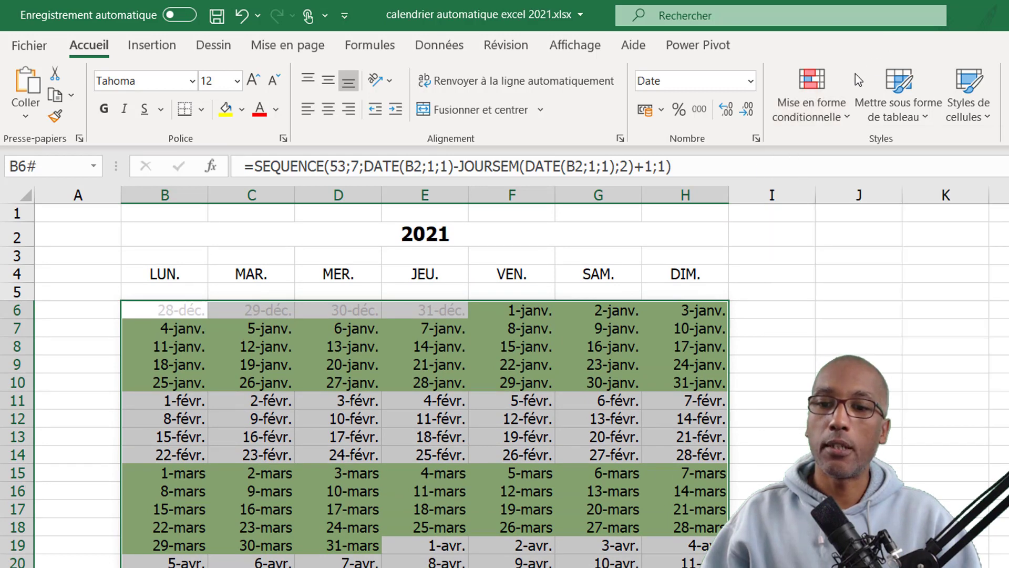
pyautogui.click(848, 118)
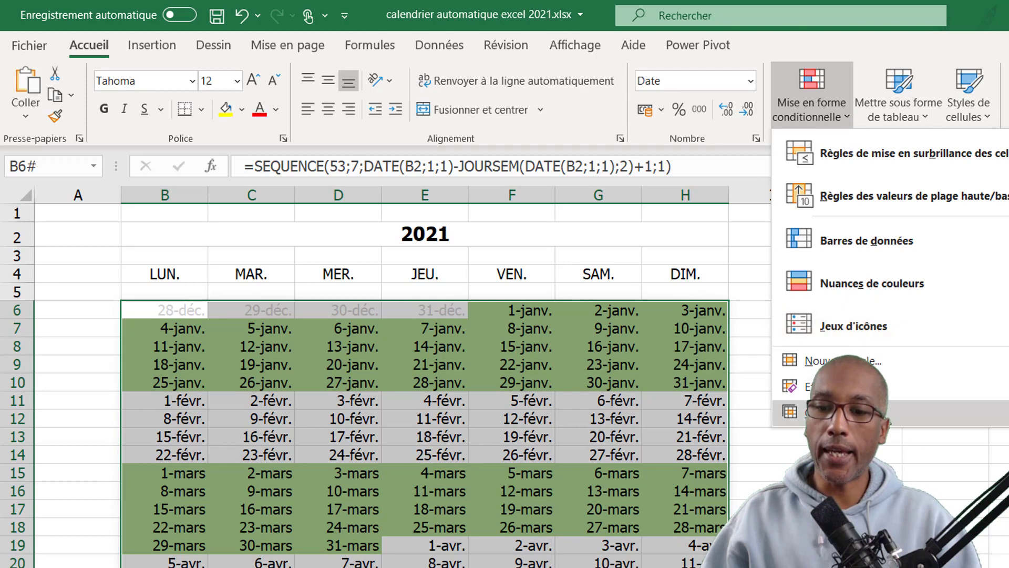
pyautogui.click(836, 411)
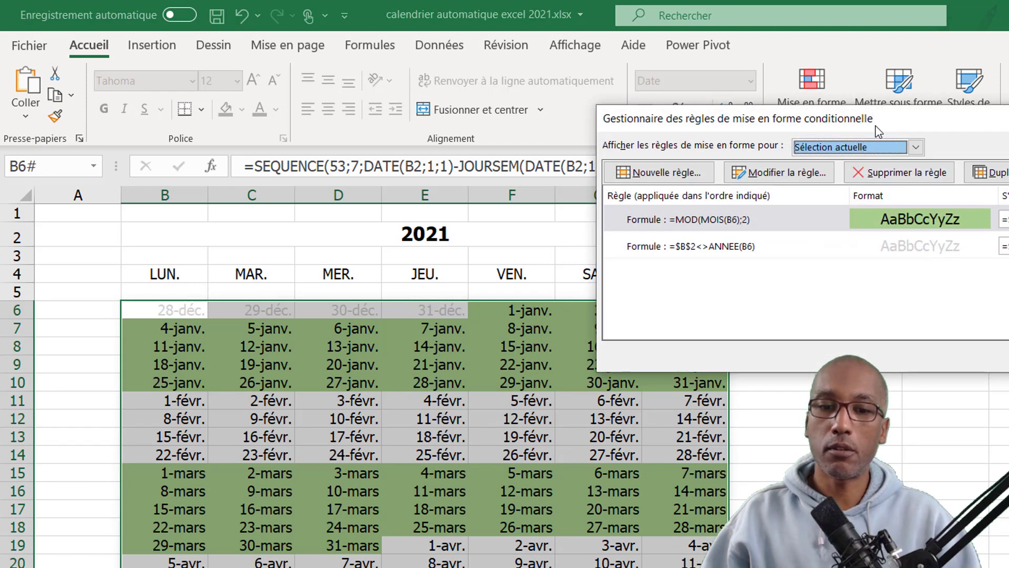
pyautogui.moveTo(875, 136); pyautogui.dragTo(494, 284)
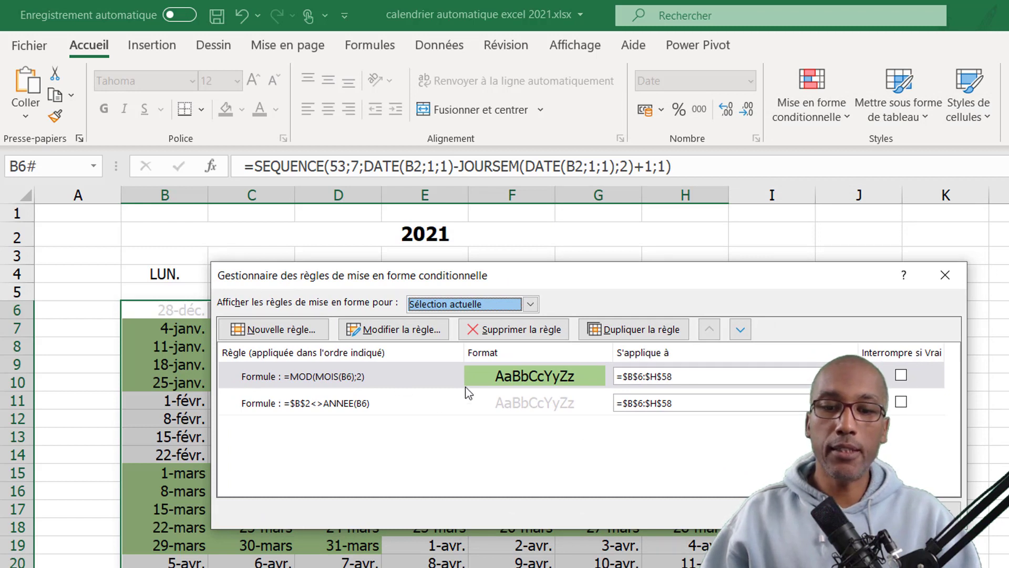
# - Place the =MOD(MOIS(B6);2) rule below =$B$2<>ANNEE(B6), enable "Interrompre si Vrai" for the year rule and apply the changes
pyautogui.click(427, 373)
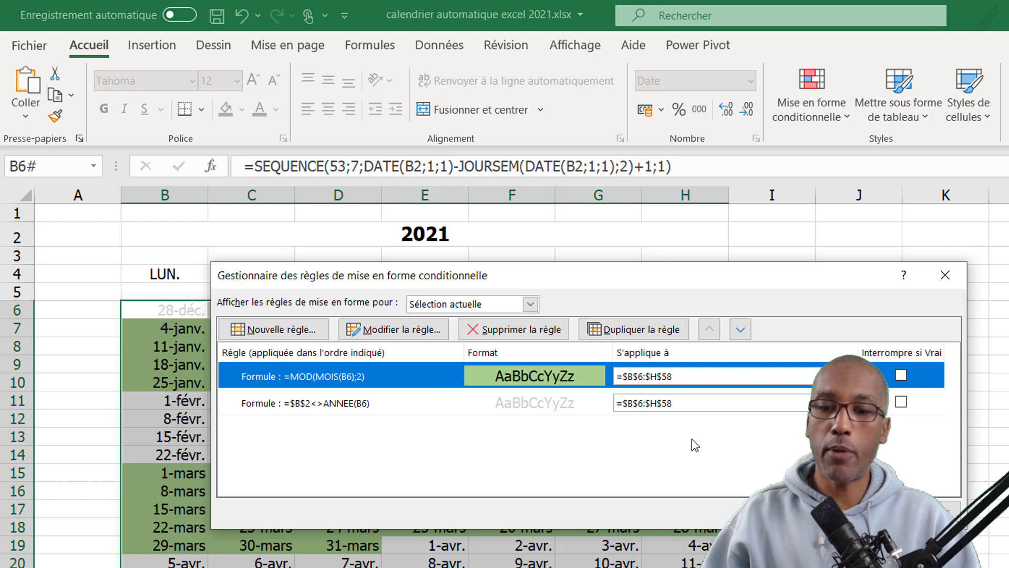
pyautogui.click(741, 330)
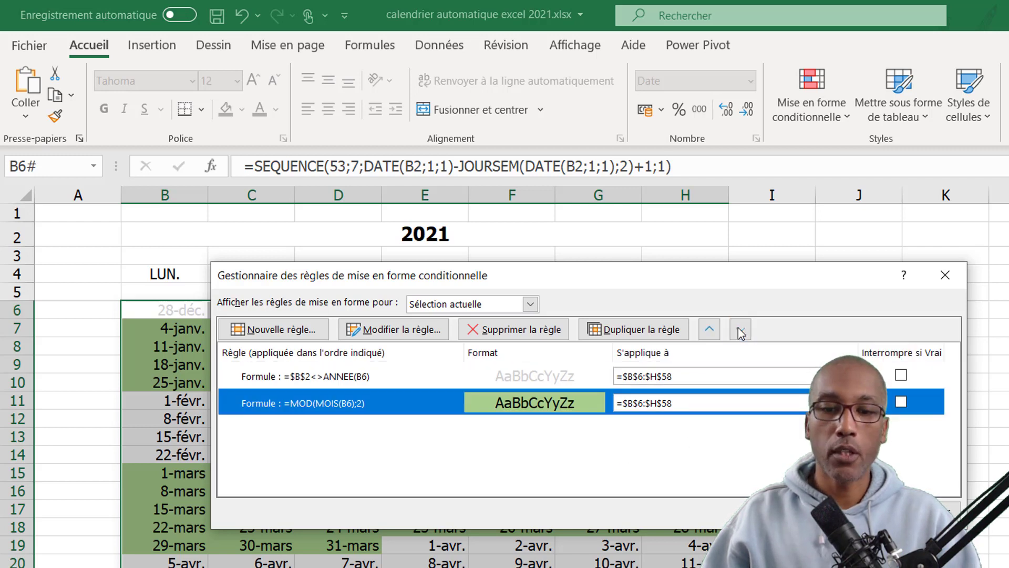
pyautogui.click(901, 376)
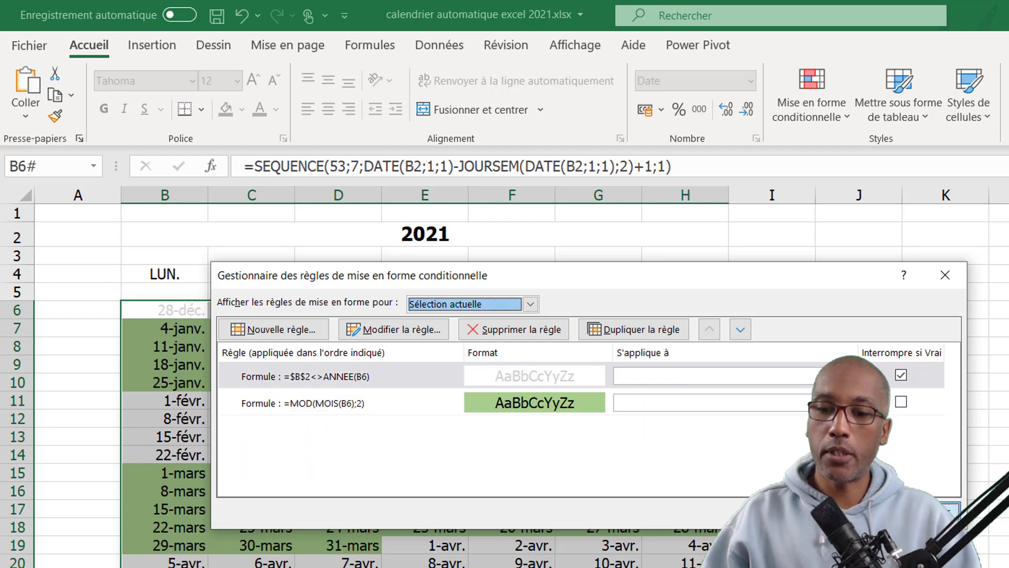
pyautogui.press('Return')
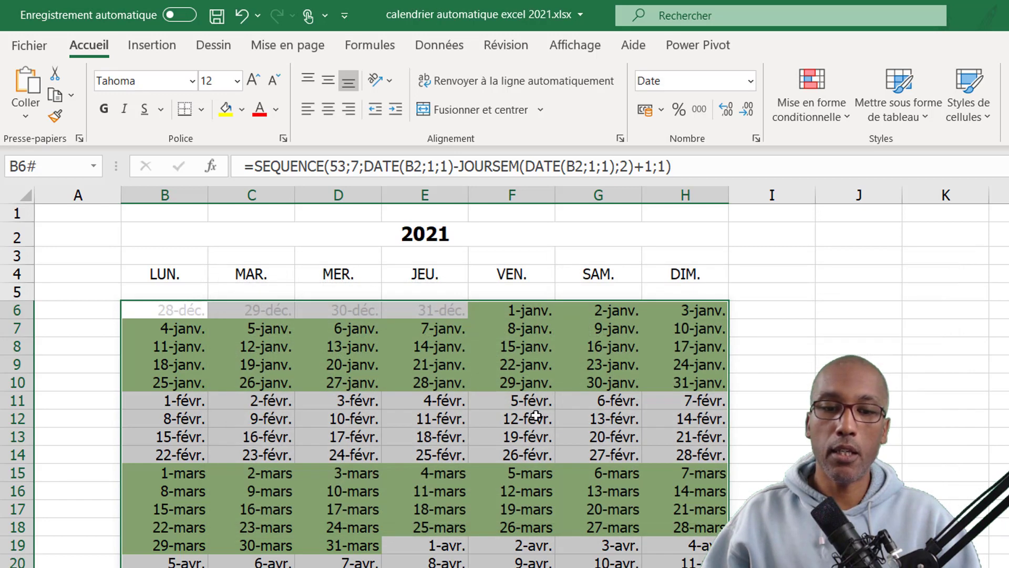
# - Examine the formatting of the out-of-year dates in G58:H58 and B6:E6, and compare January with the "janvier 2021" reference image
pyautogui.click(473, 401)
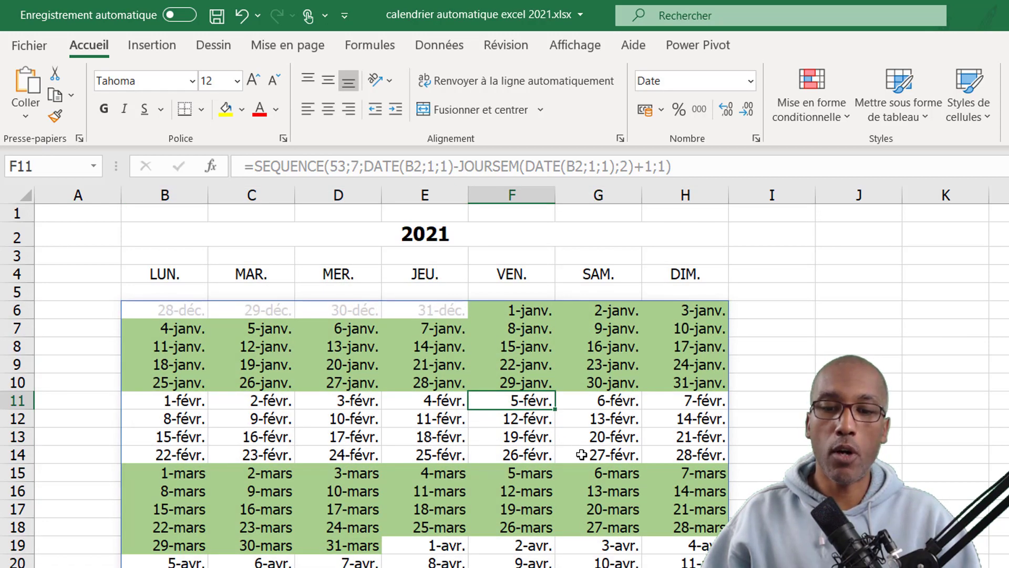
pyautogui.scroll(-10, 580, 454)
pyautogui.scroll(-3, 581, 455)
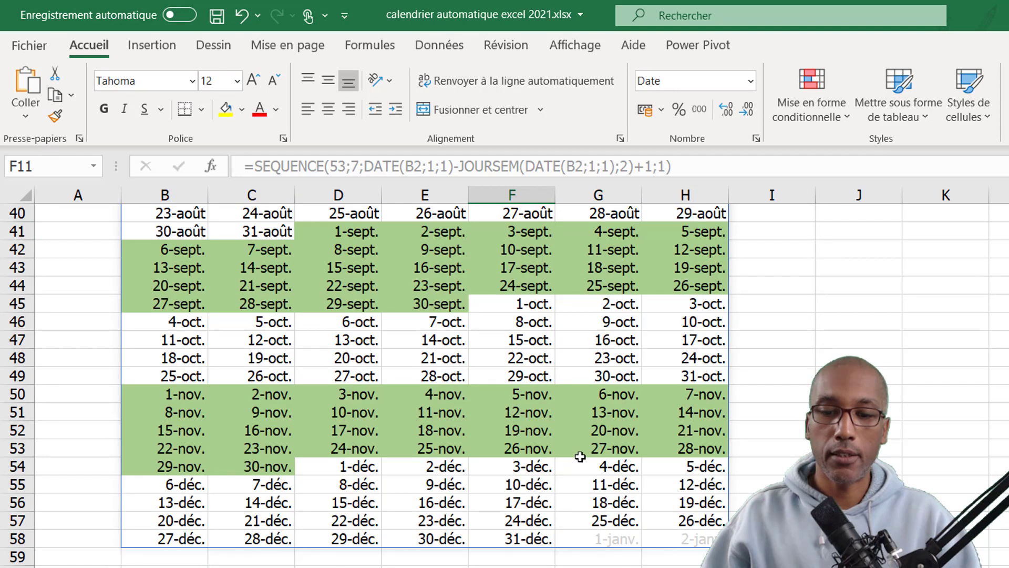
pyautogui.click(640, 538)
pyautogui.click(680, 536)
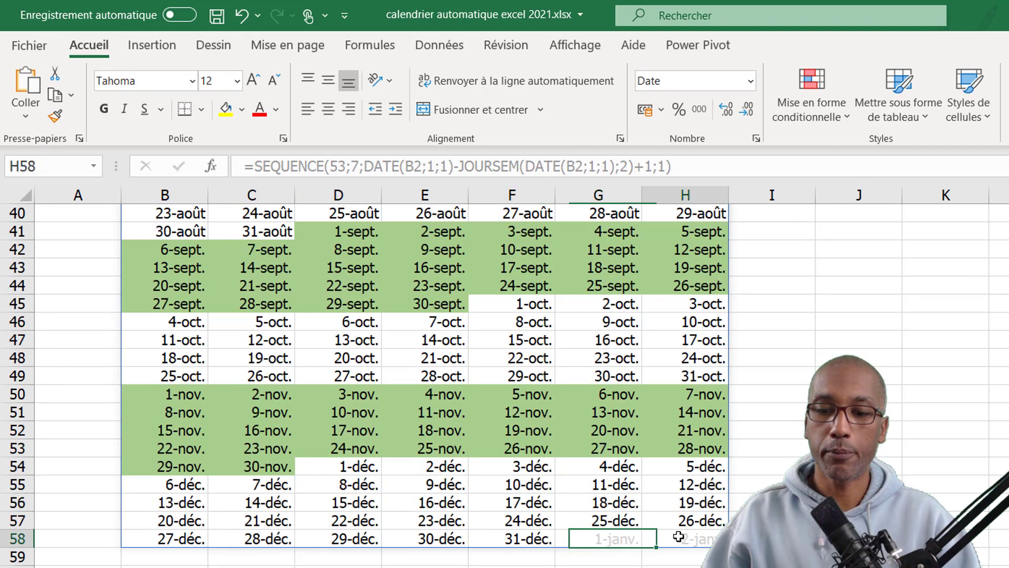
pyautogui.scroll(13, 496, 469)
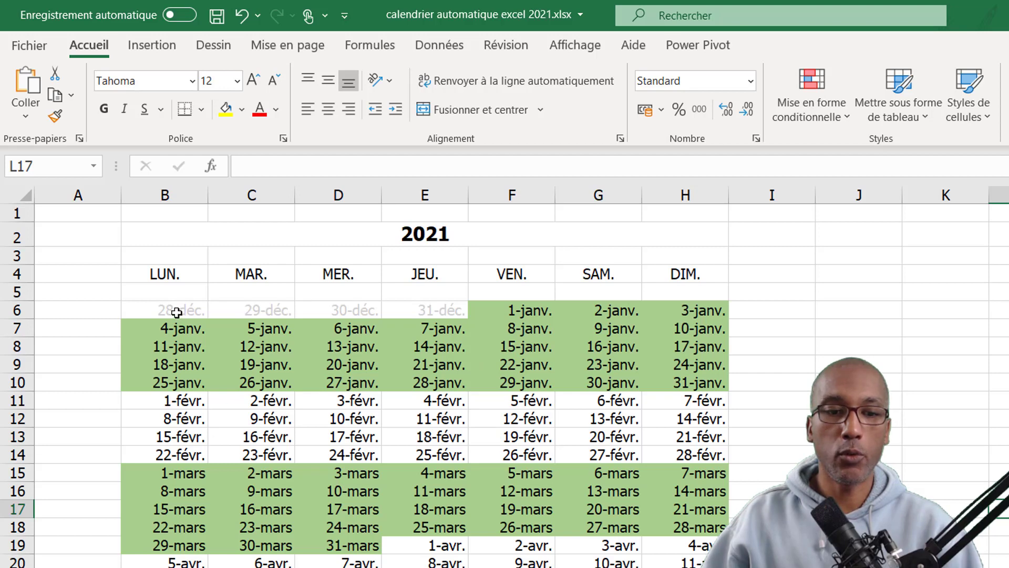
pyautogui.moveTo(177, 312); pyautogui.dragTo(403, 311)
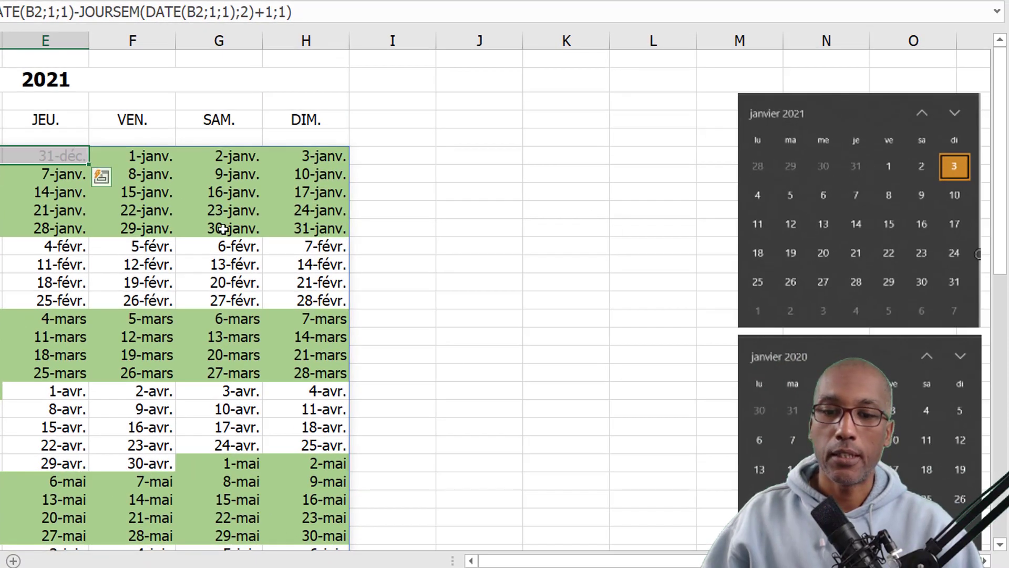
pyautogui.click(197, 257)
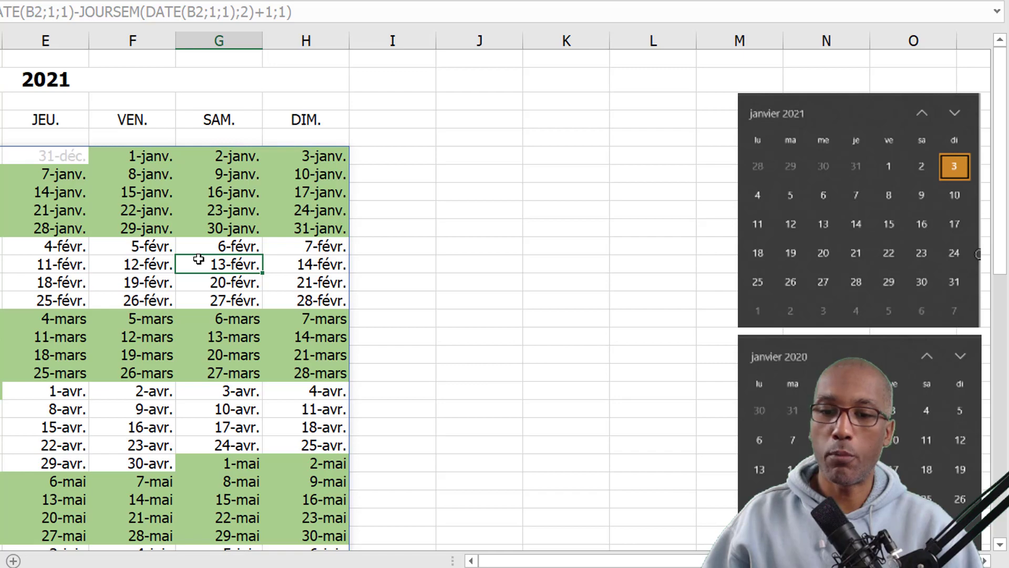
pyautogui.scroll(-15, 198, 258)
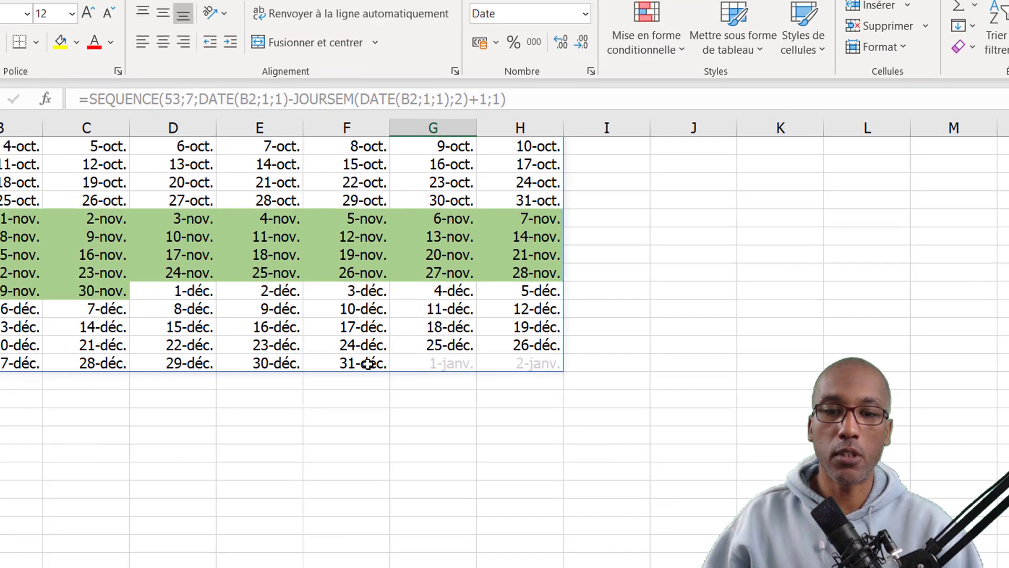
pyautogui.scroll(14, 156, 283)
pyautogui.scroll(1, 533, 429)
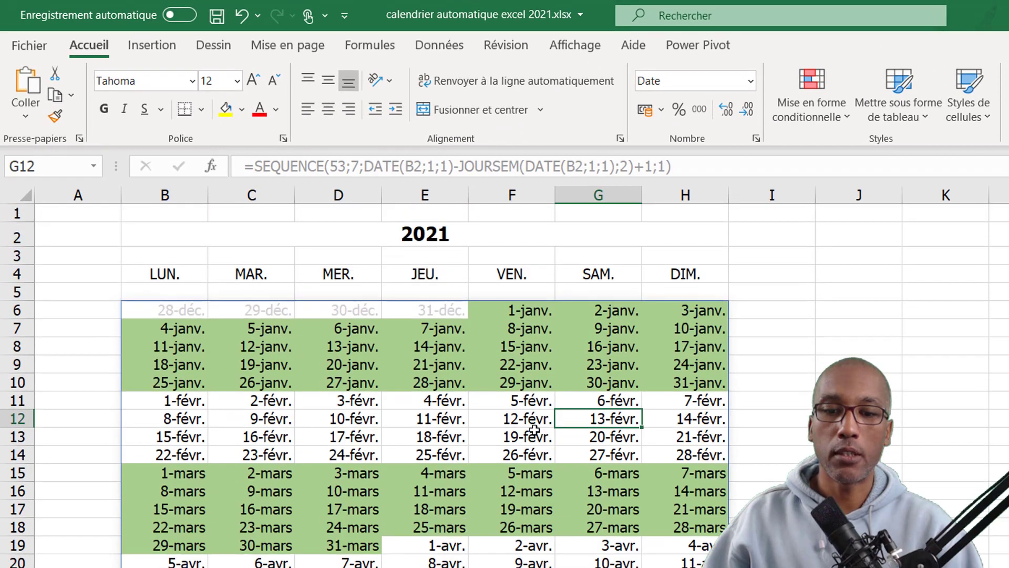
# - Set the year in B2 to 2020 and review the updated calendar through its last dates
pyautogui.click(183, 331)
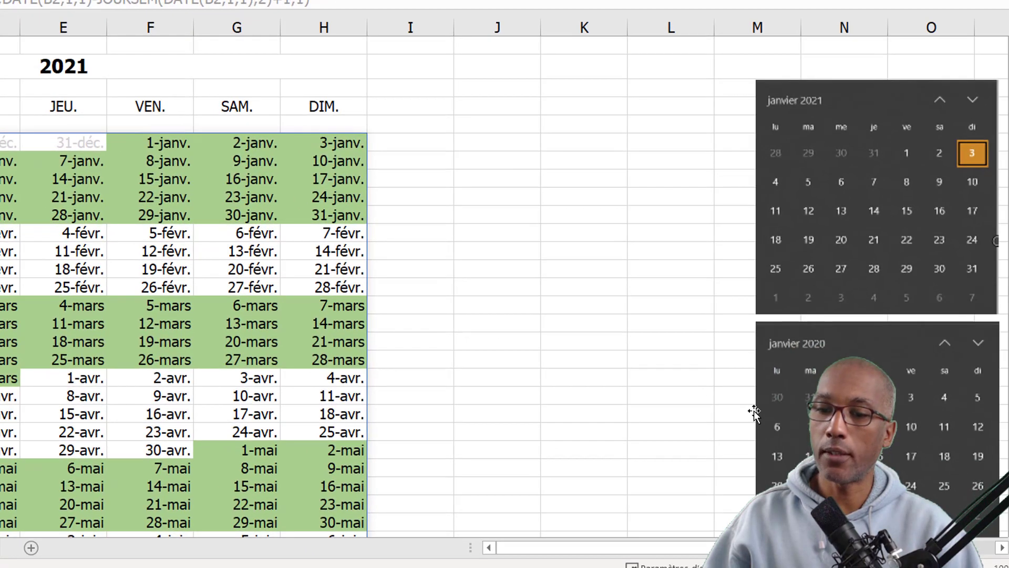
pyautogui.click(106, 67)
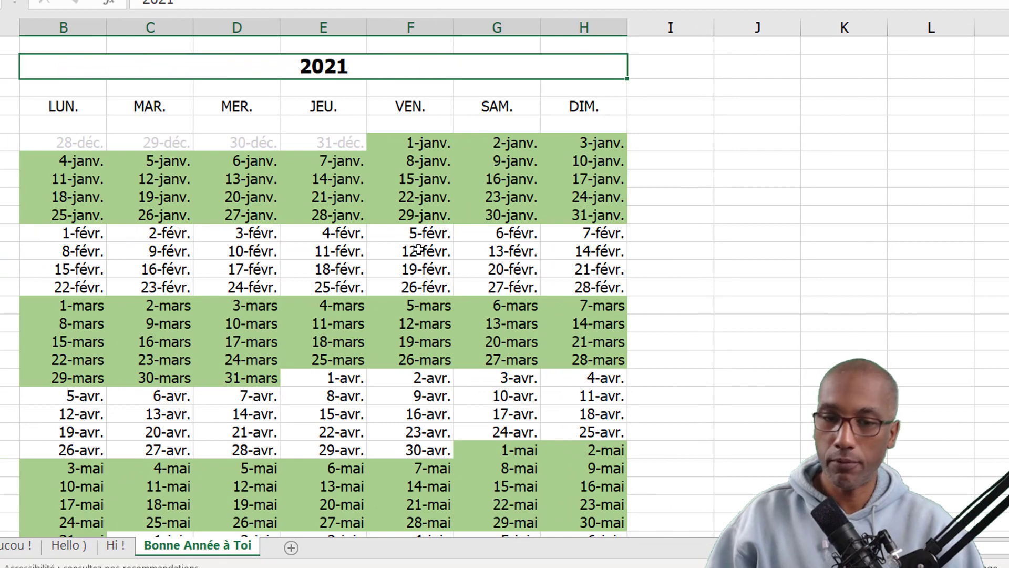
pyautogui.write('2020')
pyautogui.press('Return')
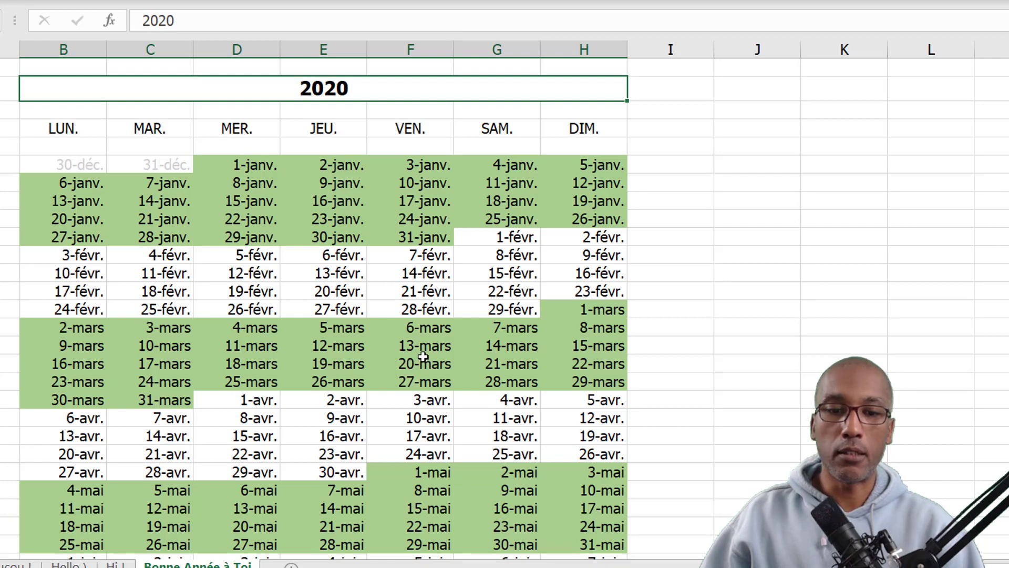
pyautogui.scroll(-12, 423, 356)
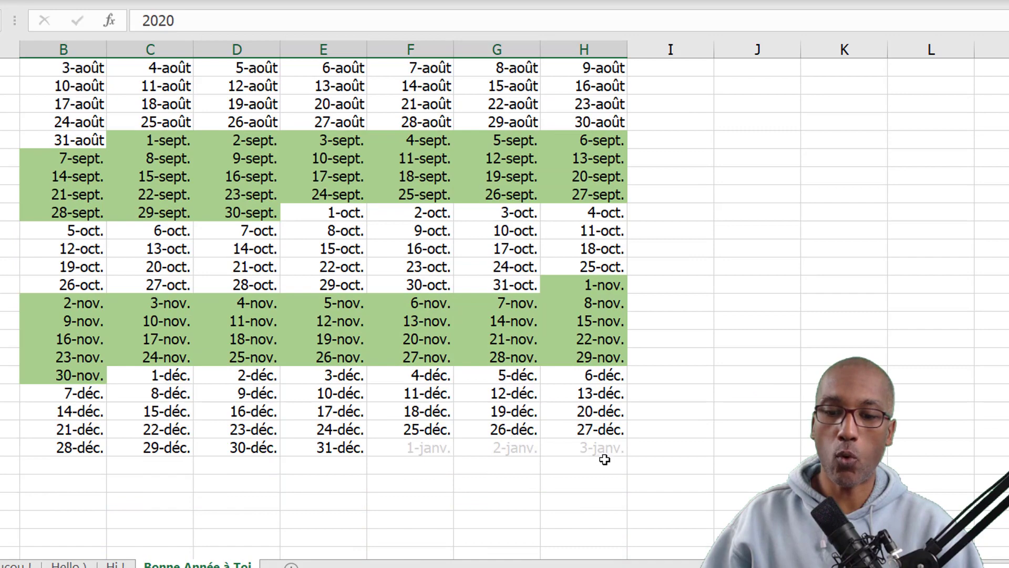
# - Examine the SEQUENCE formula in B6 that generates the calendar dates and its references to the year in B2, leaving it unchanged
pyautogui.scroll(12, 402, 449)
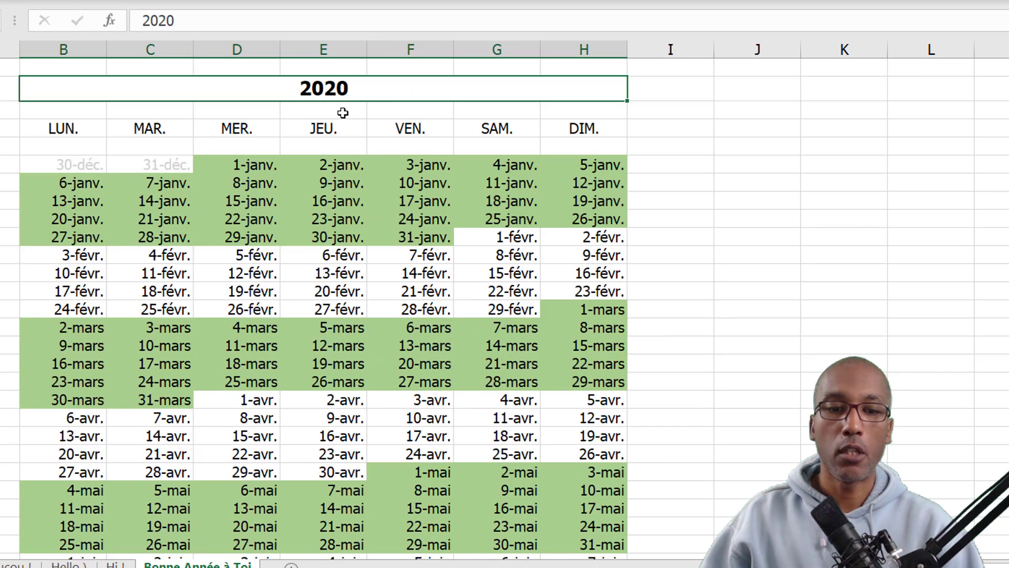
pyautogui.click(83, 160)
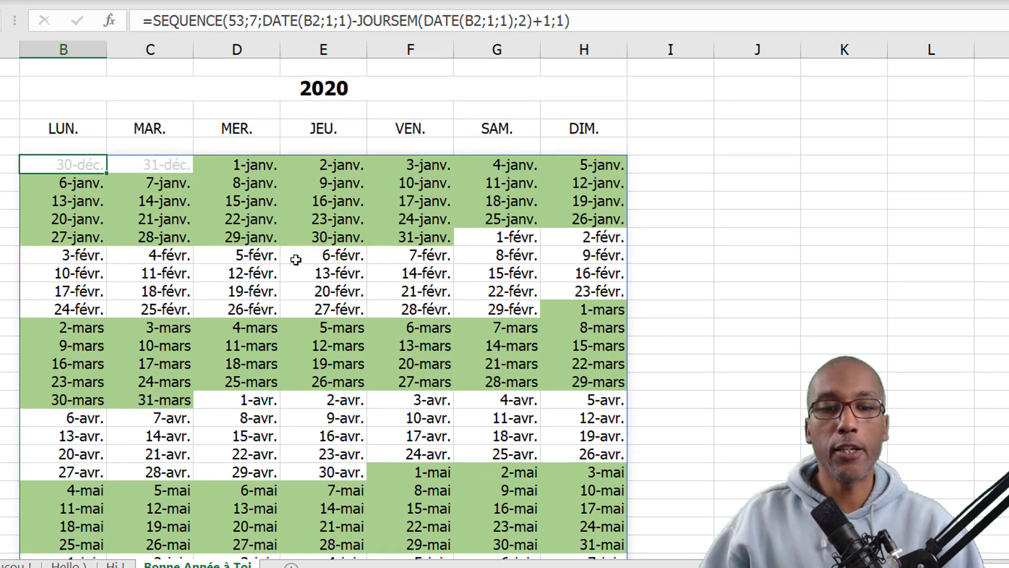
pyautogui.press('F2')
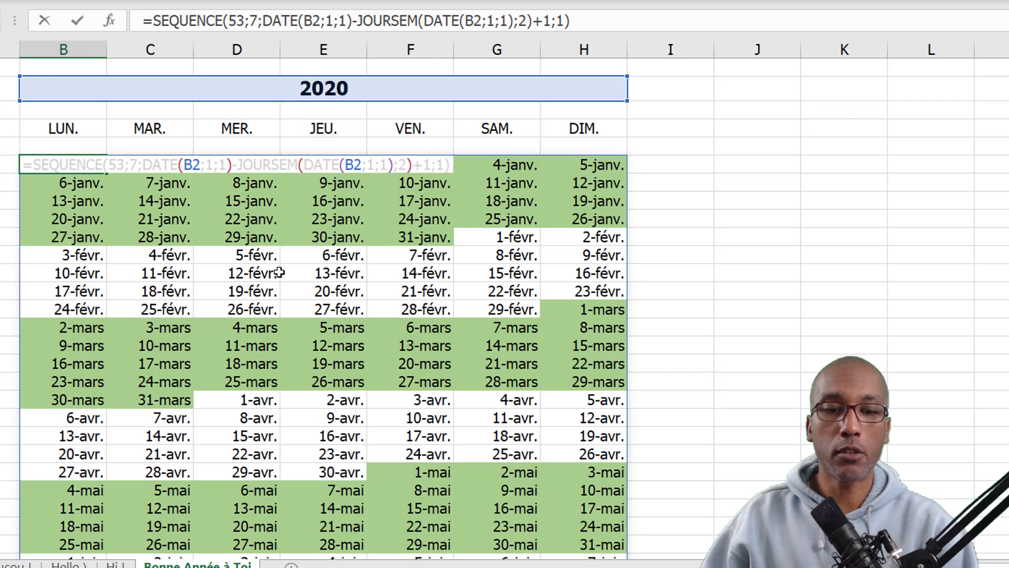
pyautogui.press('Escape')
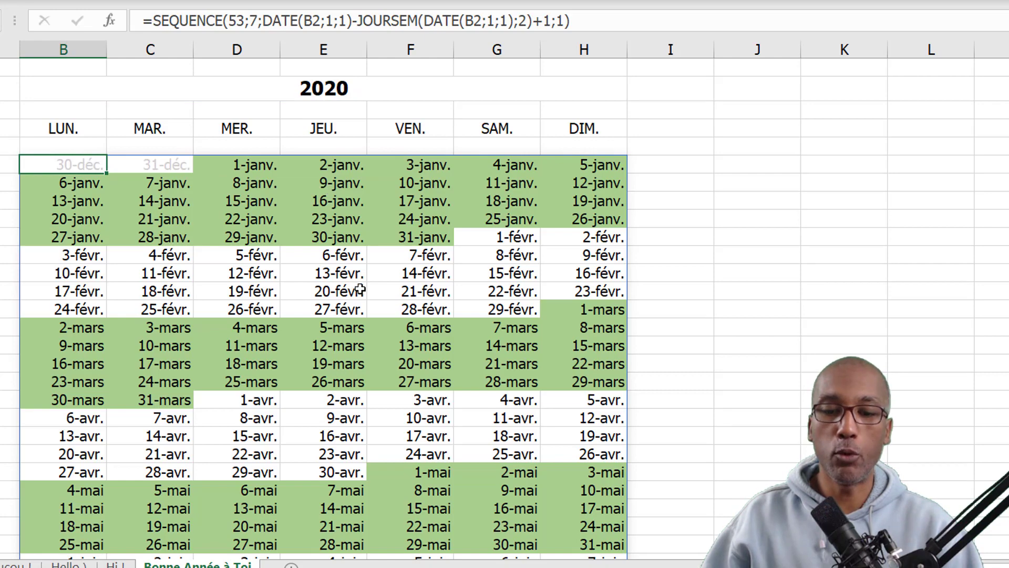
pyautogui.scroll(-4, 360, 289)
pyautogui.scroll(4, 360, 291)
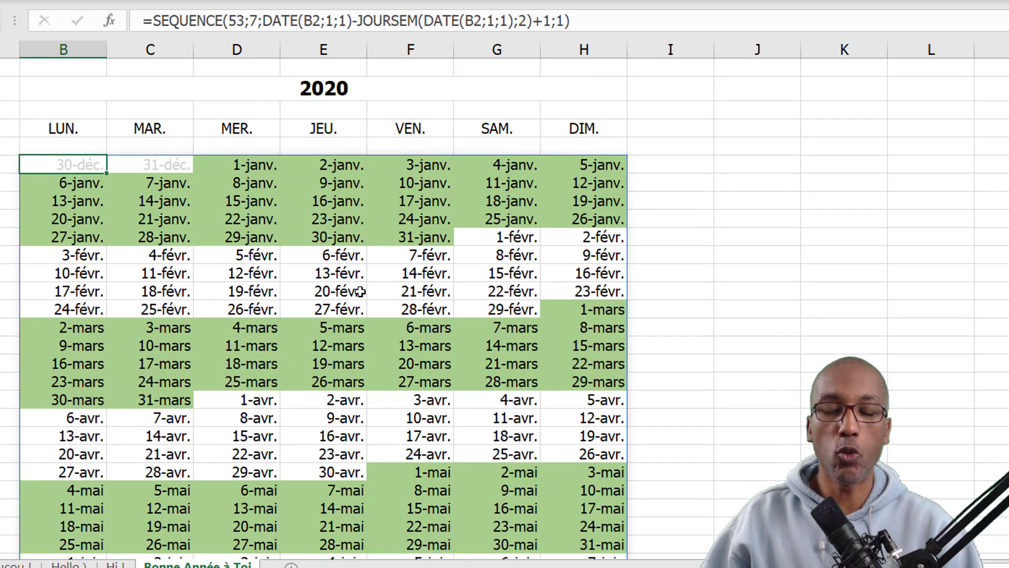
# - Set the year in B2 to 2021 and review the updated calendar with an empty cell outside it selected
pyautogui.click(383, 90)
pyautogui.write('2021')
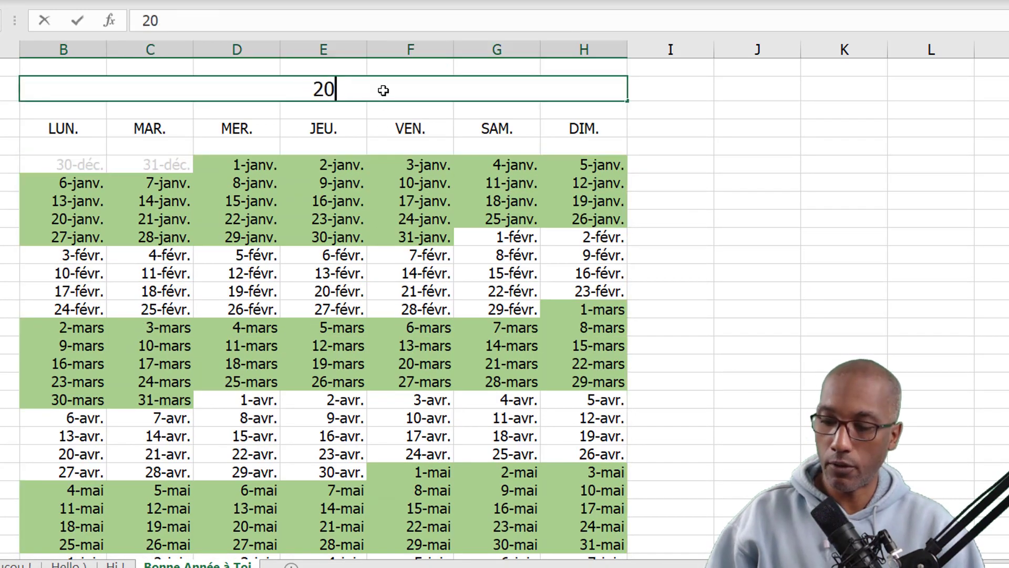
pyautogui.hotkey('ctrl', 'Return')
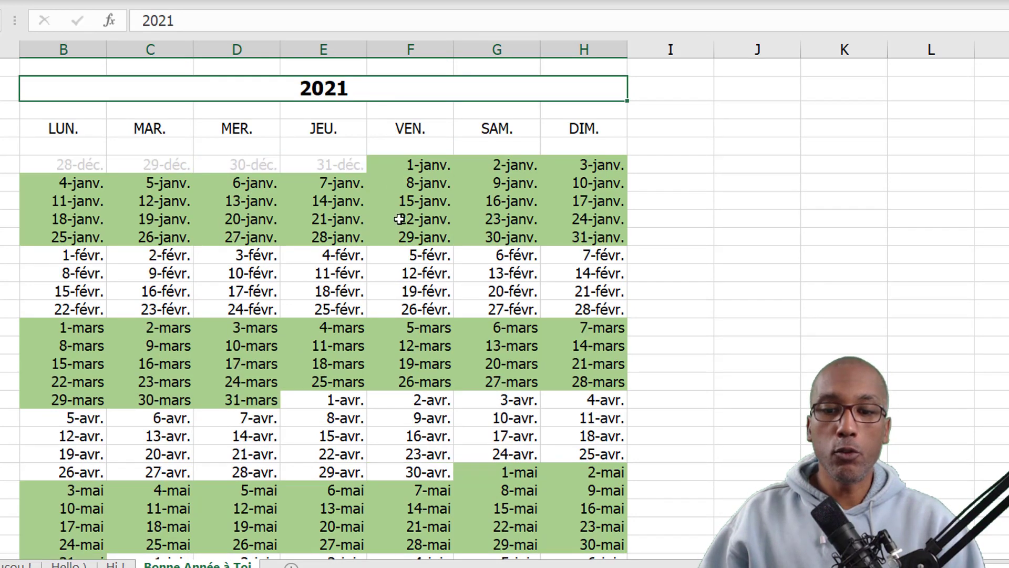
pyautogui.click(767, 151)
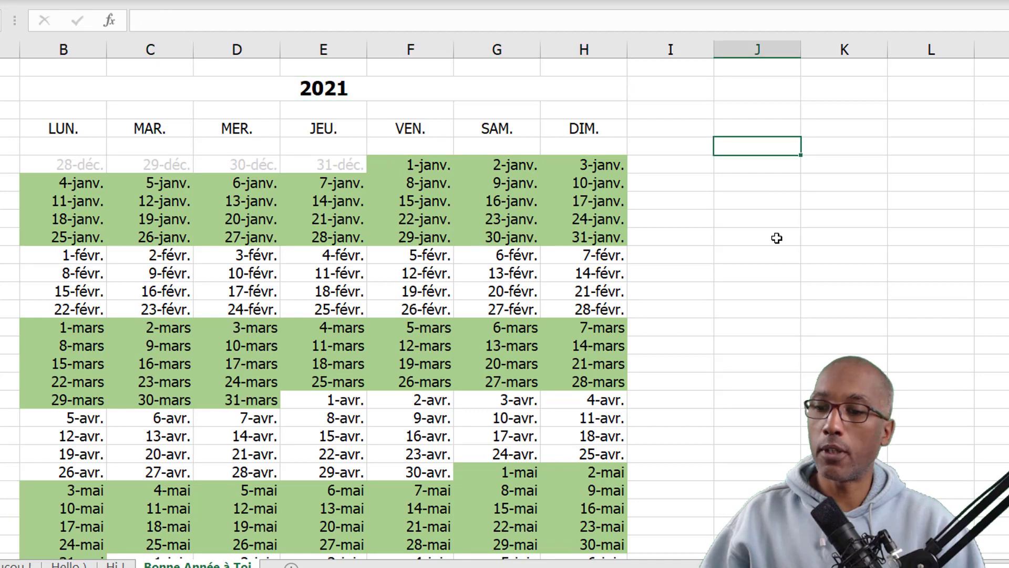
pyautogui.scroll(-4, 792, 265)
pyautogui.scroll(4, 793, 265)
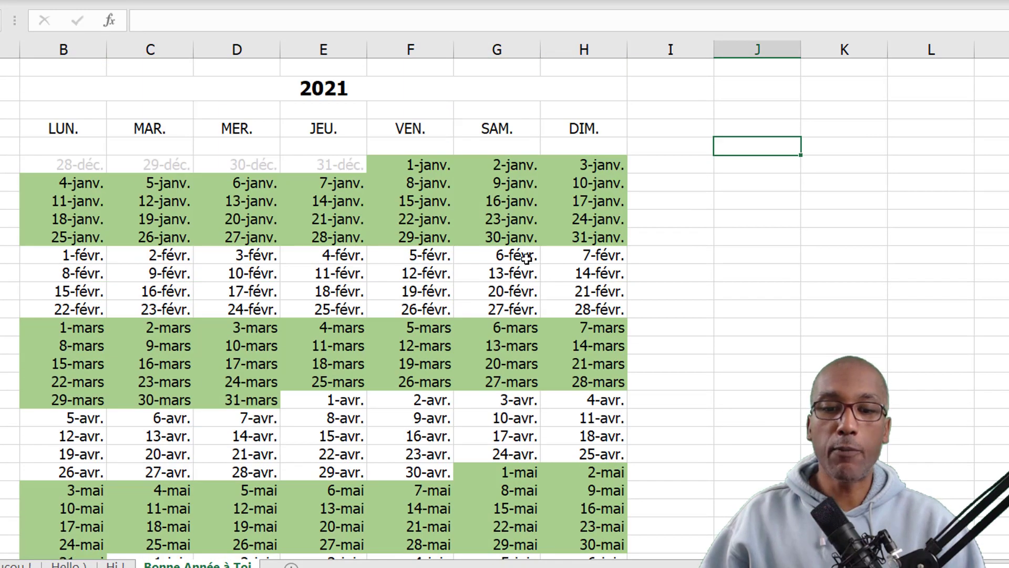